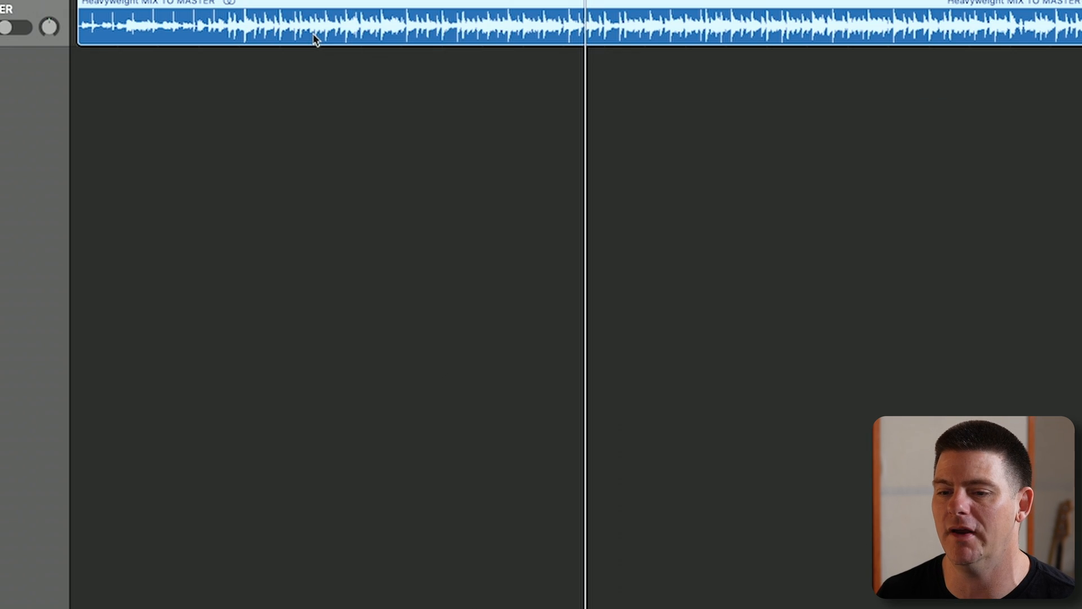
# - Split the Heavyweight MIX TO MASTER region into Vocals, Drums, Bass and Other stems with Stem Splitter
pyautogui.rightClick(360, 172)
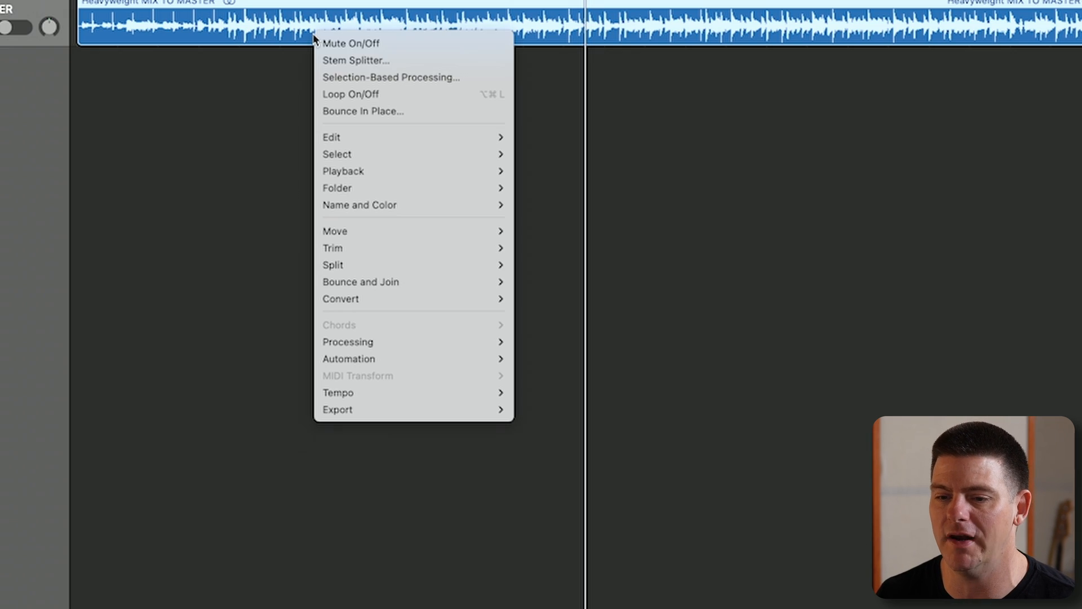
pyautogui.click(362, 66)
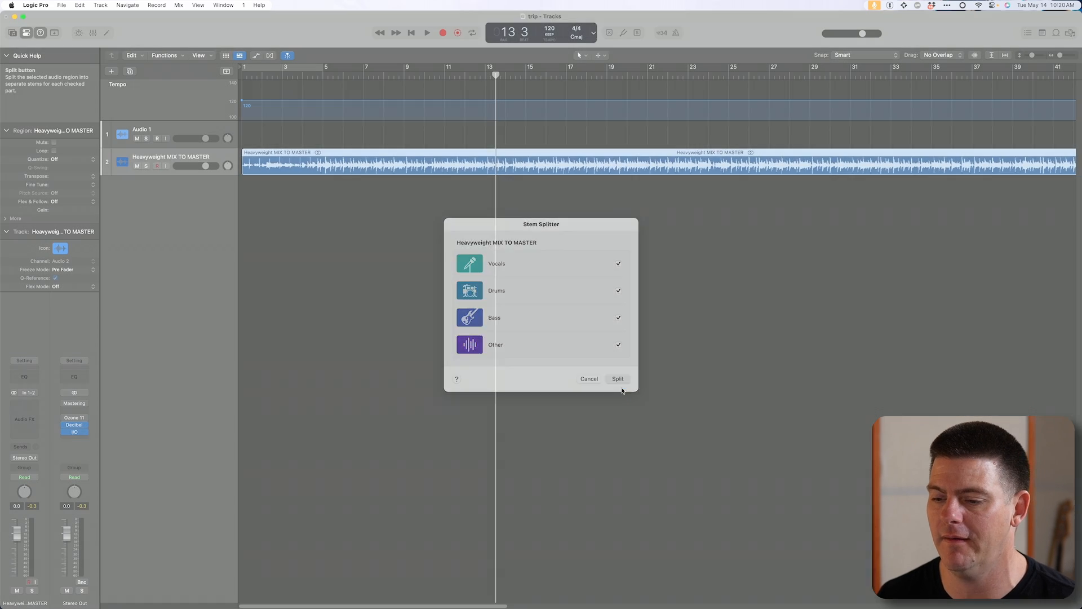
pyautogui.click(834, 466)
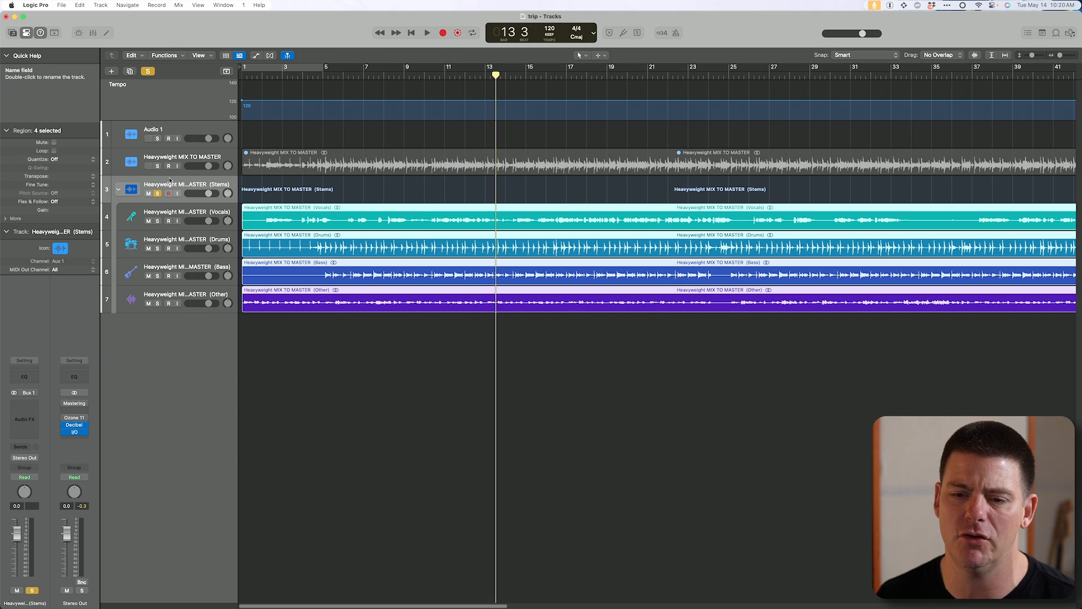
# - Collapse and re-expand the stems track stack, and audition the soloed stems
pyautogui.click(118, 189)
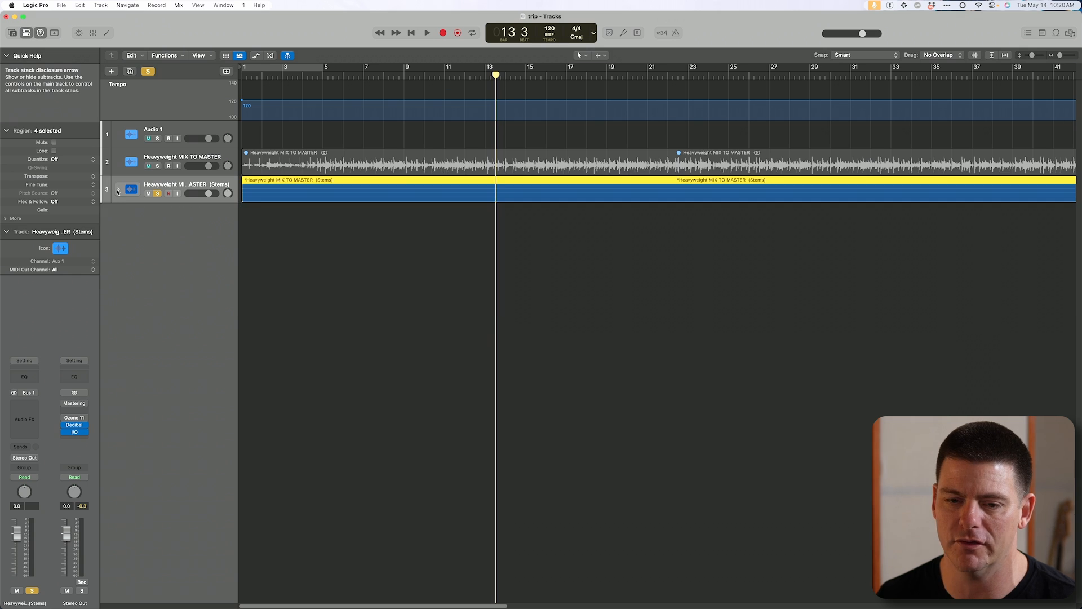
pyautogui.click(118, 189)
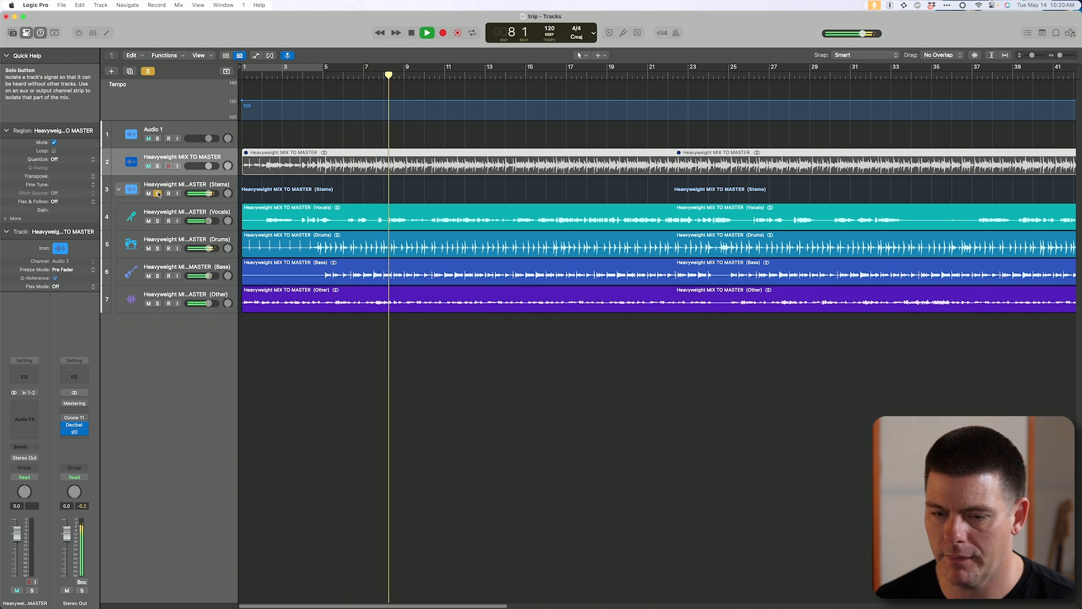
pyautogui.press('space')
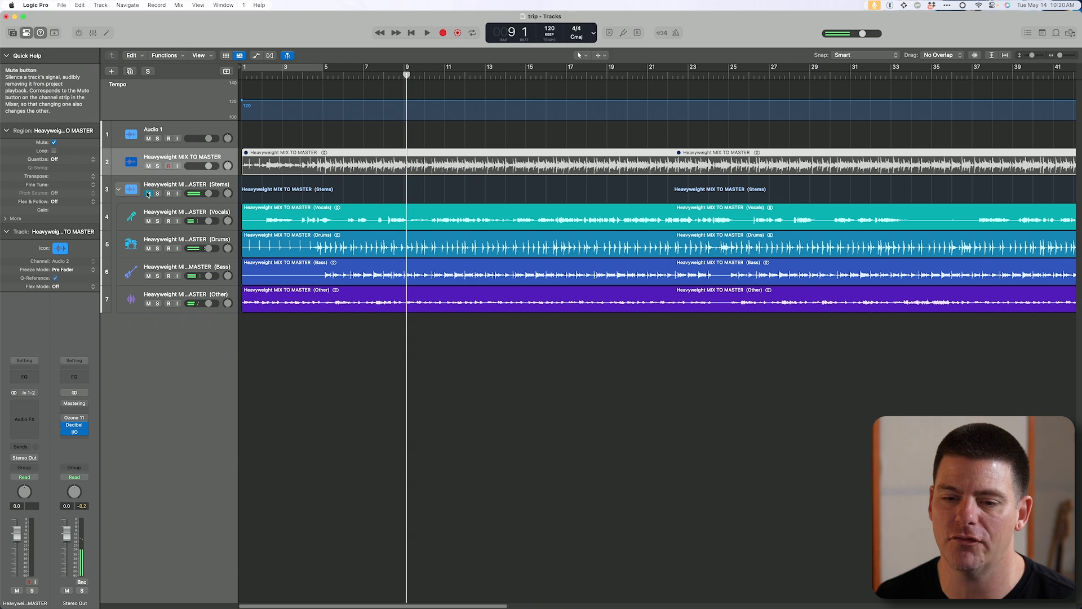
# - Solo the original Heavyweight MIX TO MASTER track and unmute its audio region
pyautogui.click(158, 165)
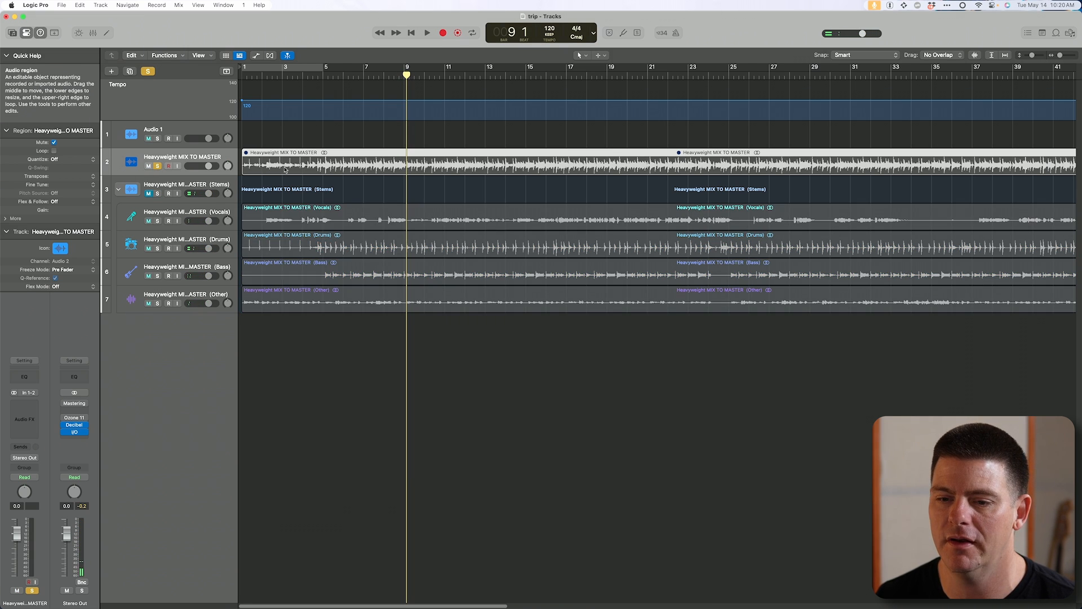
pyautogui.rightClick(286, 170)
pyautogui.click(308, 179)
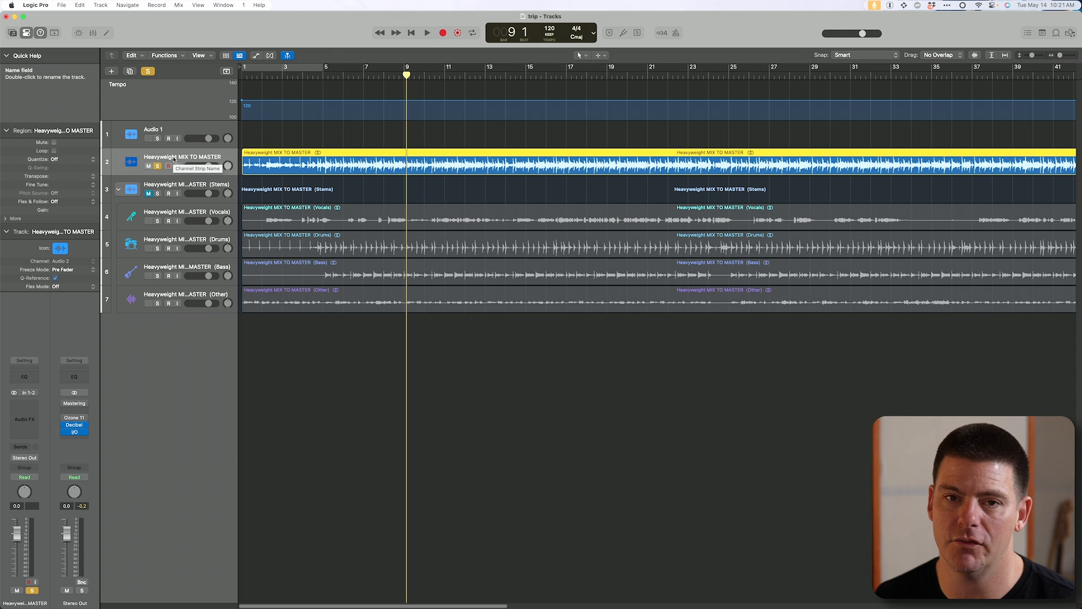
# - Compare the original mix with the stems stack by playing each one soloed, and end with both unsoloed
pyautogui.press('space')
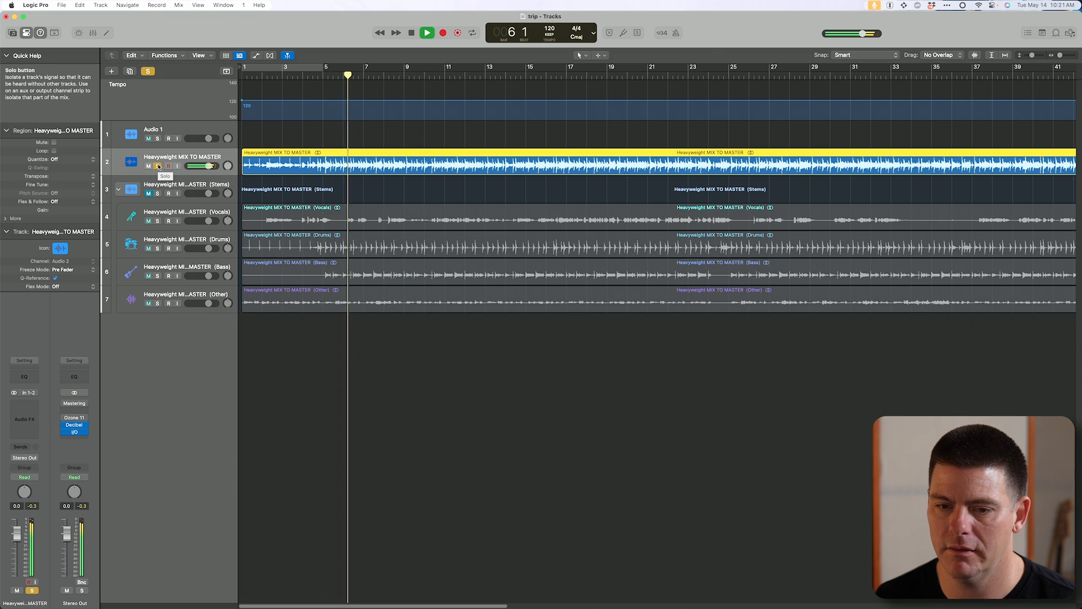
pyautogui.press('space')
pyautogui.click(158, 166)
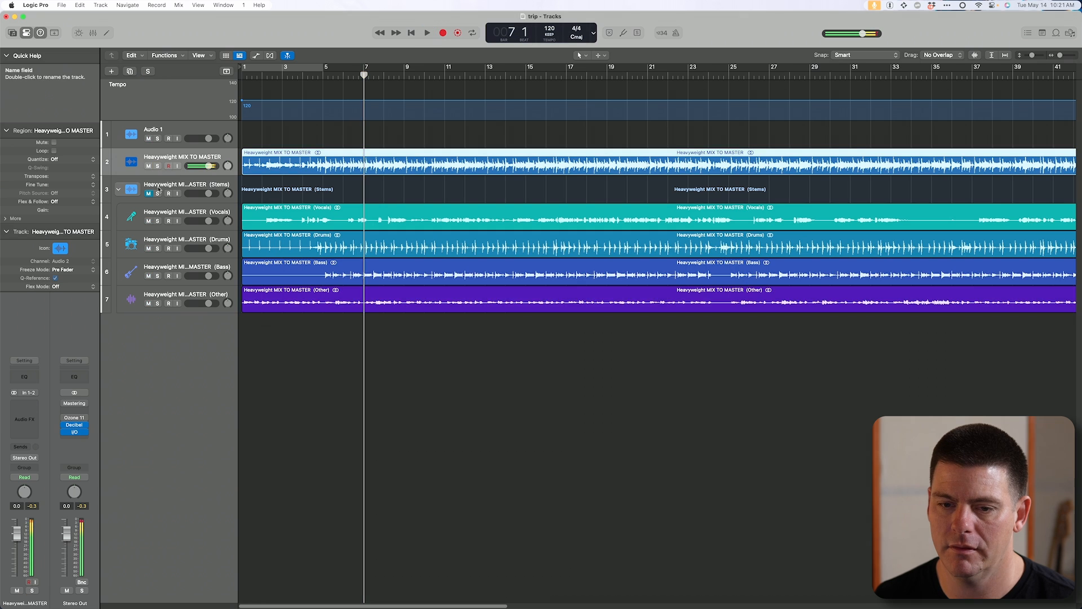
pyautogui.click(158, 193)
pyautogui.press('space')
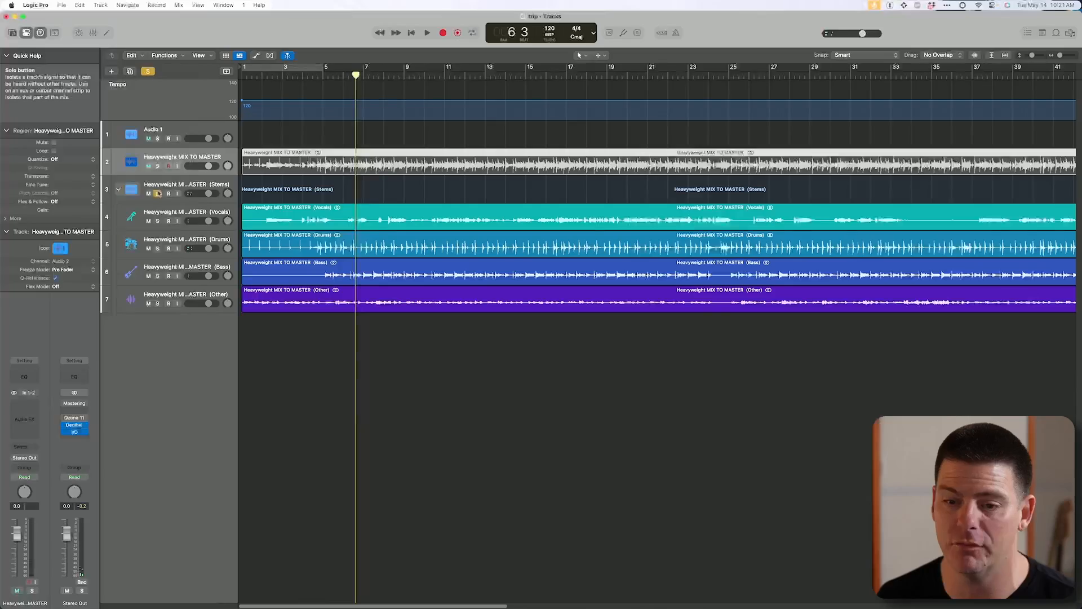
pyautogui.click(158, 193)
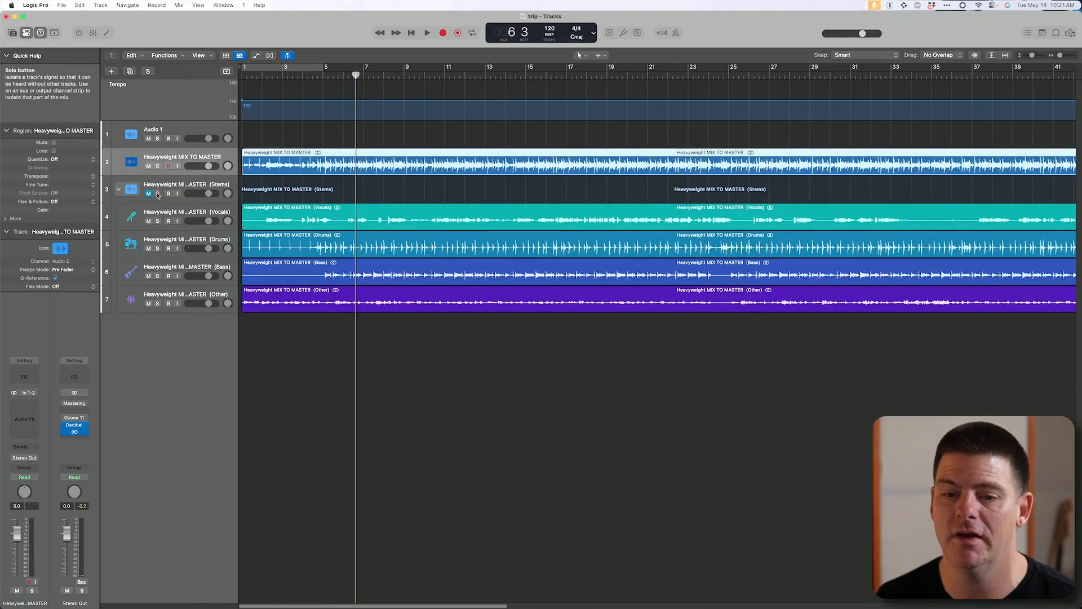
# - Audition the Drums stem and the Vocals stem, each soloed on its own
pyautogui.click(158, 248)
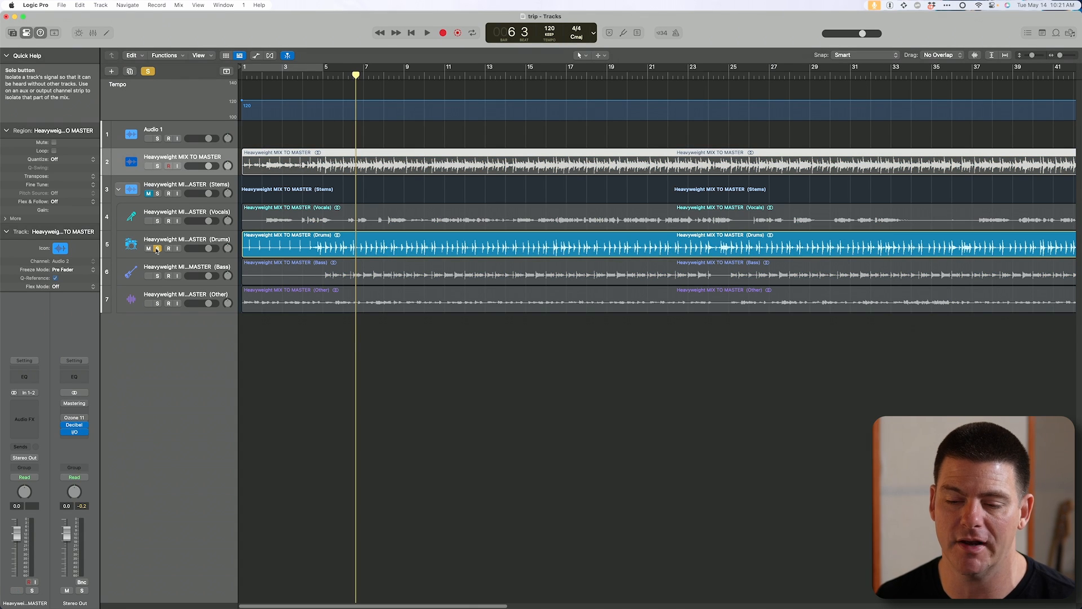
pyautogui.press('space')
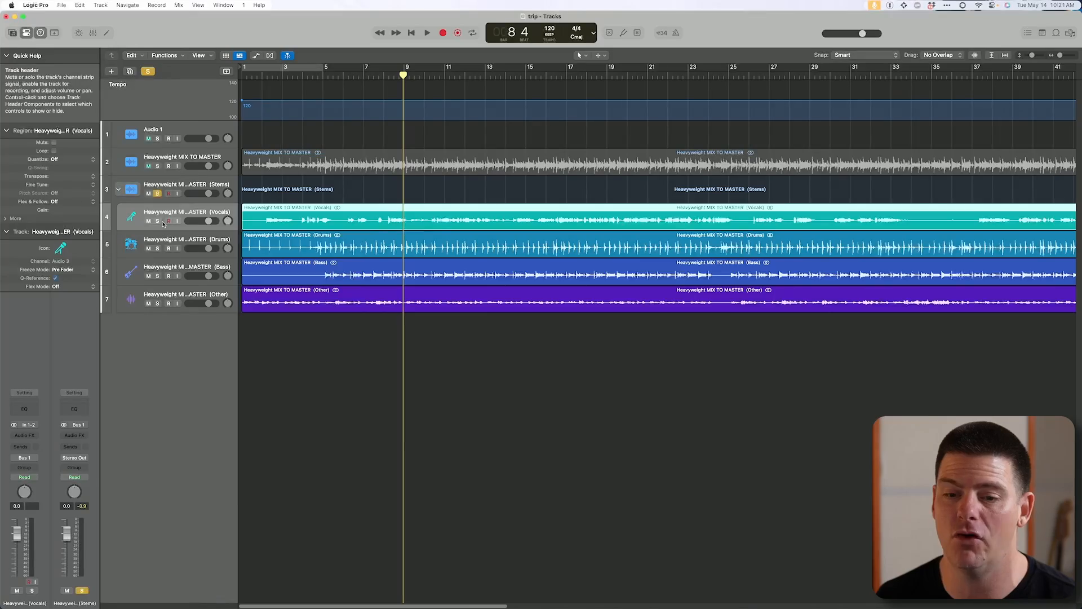
pyautogui.click(158, 221)
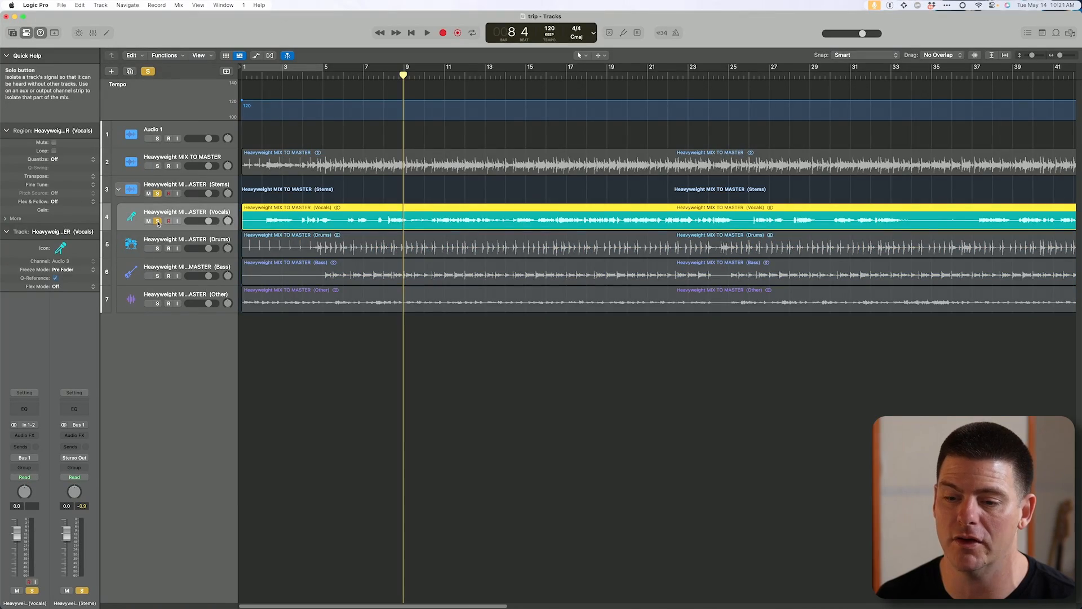
pyautogui.press('space')
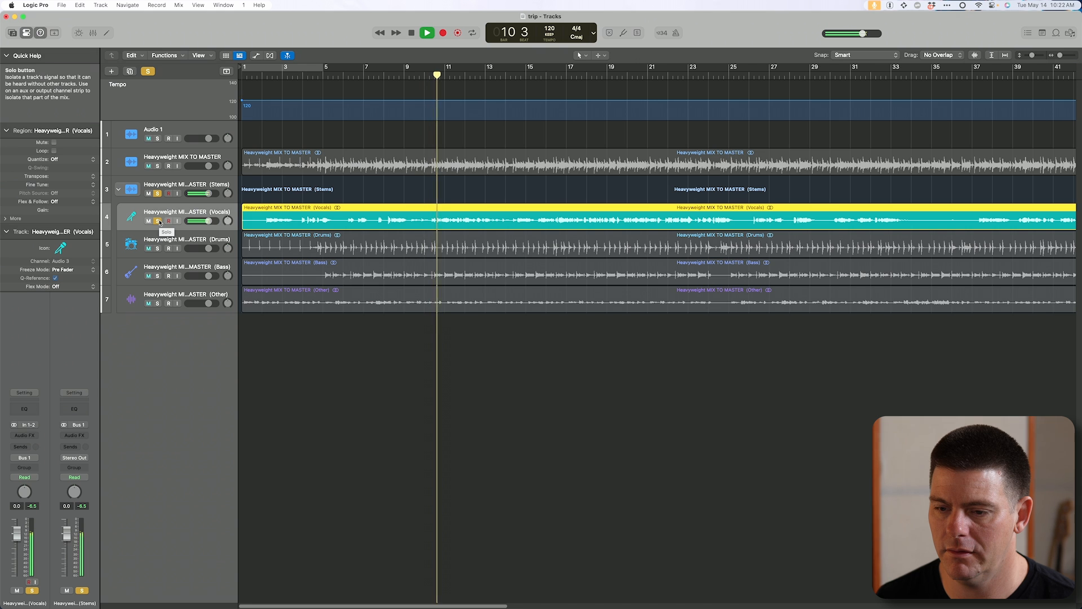
pyautogui.press('space')
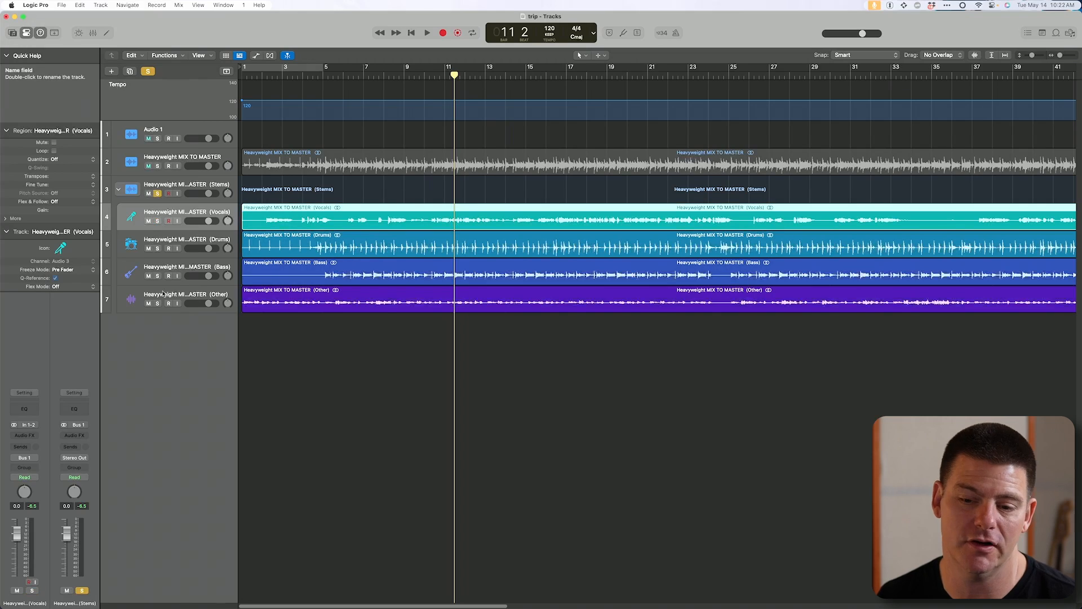
# - Audition the Bass stem and the Other stem, each soloed on its own
pyautogui.click(158, 276)
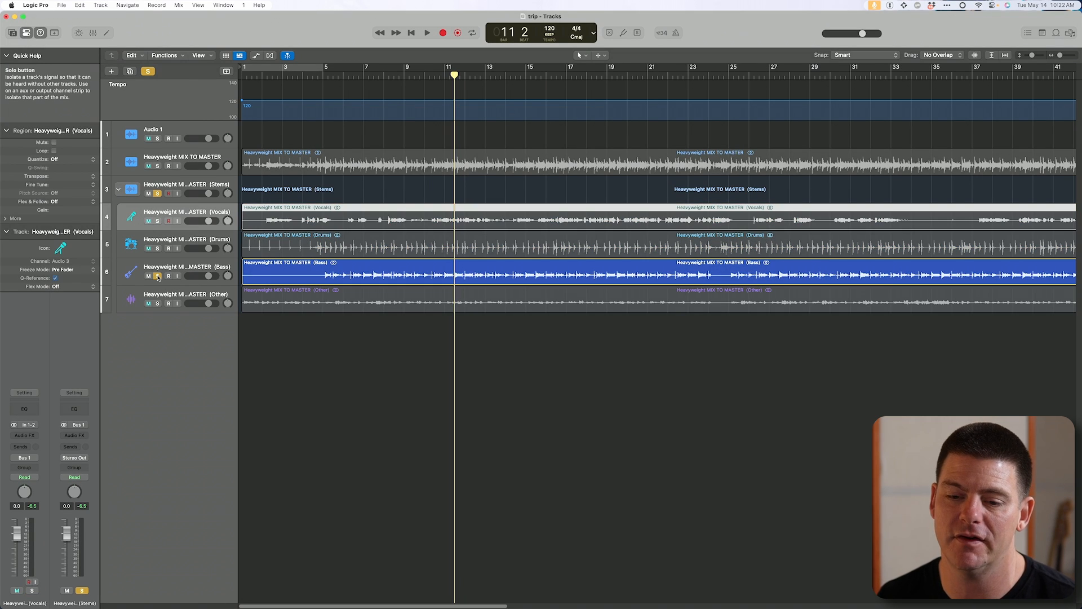
pyautogui.press('space')
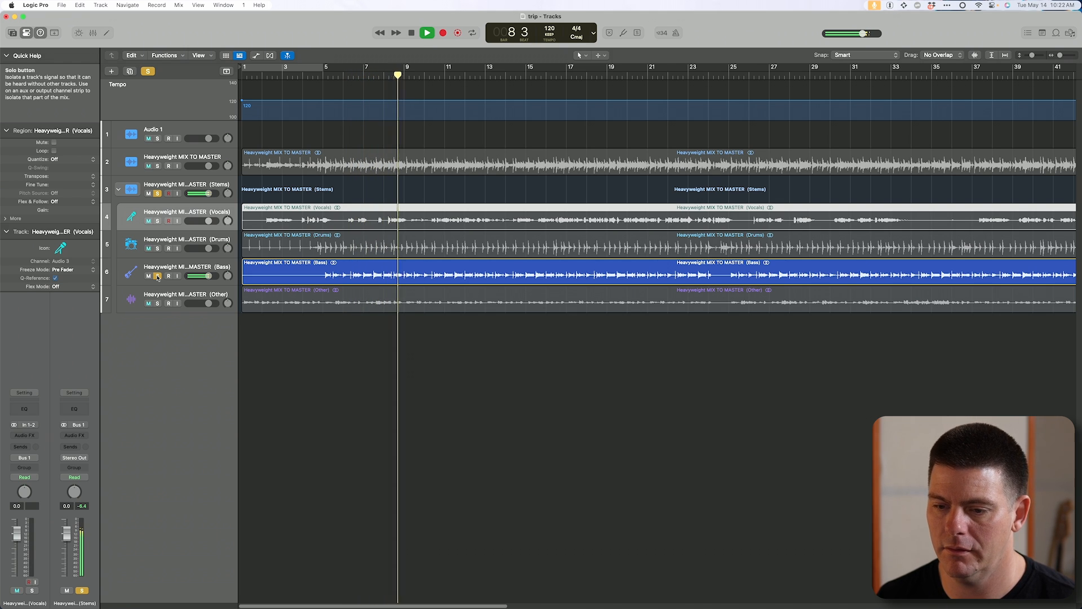
pyautogui.keyDown('alt'); pyautogui.click(158, 303); pyautogui.keyUp('alt')
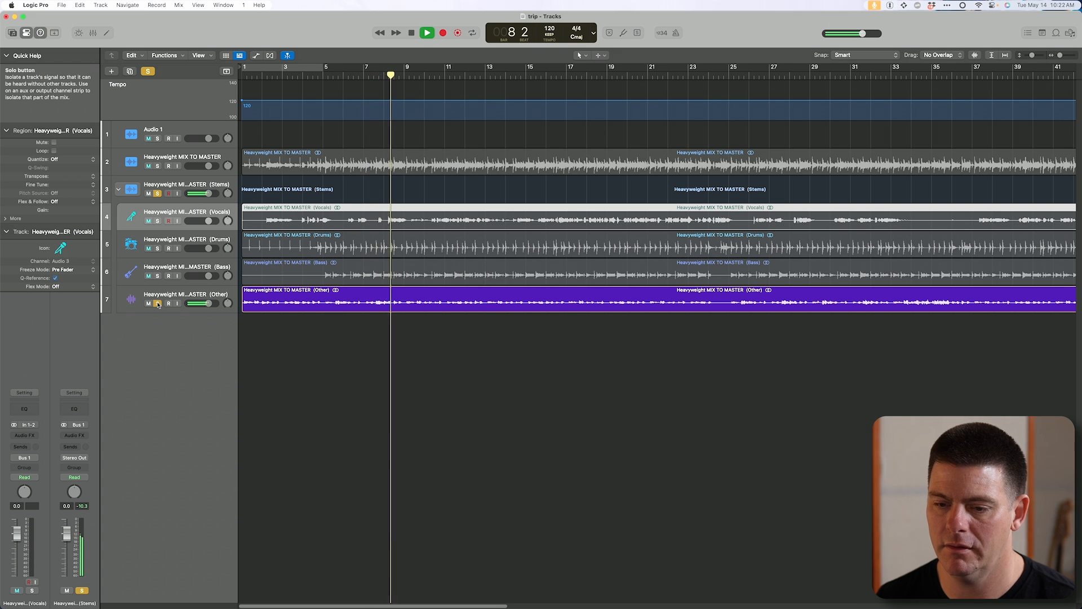
pyautogui.press('space')
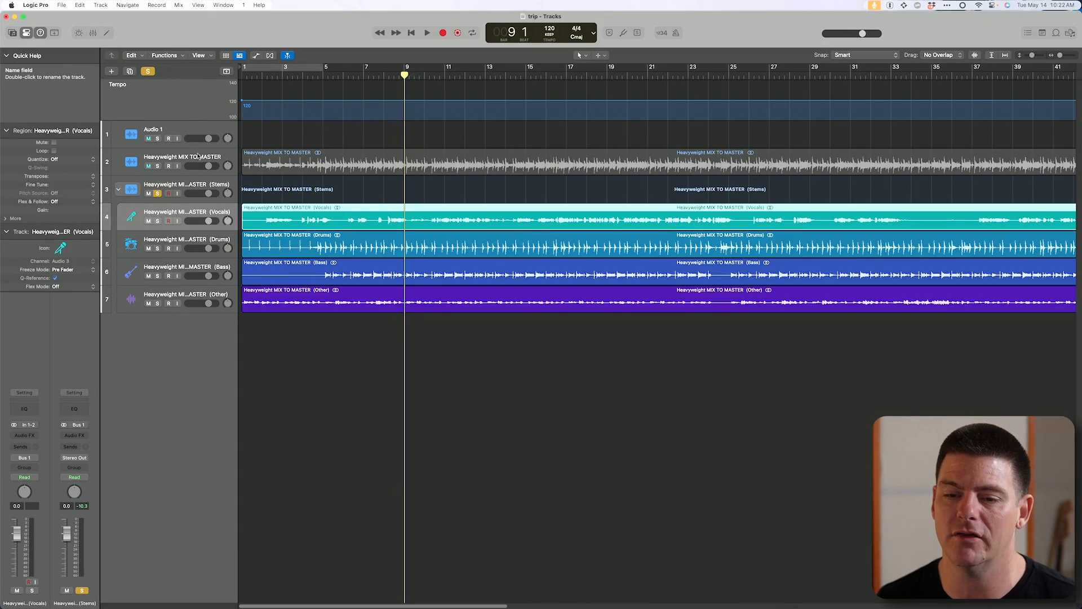
# - Select the Drums stem track and look through the Model and Style options of its ChromaGlow plug-in
pyautogui.click(181, 242)
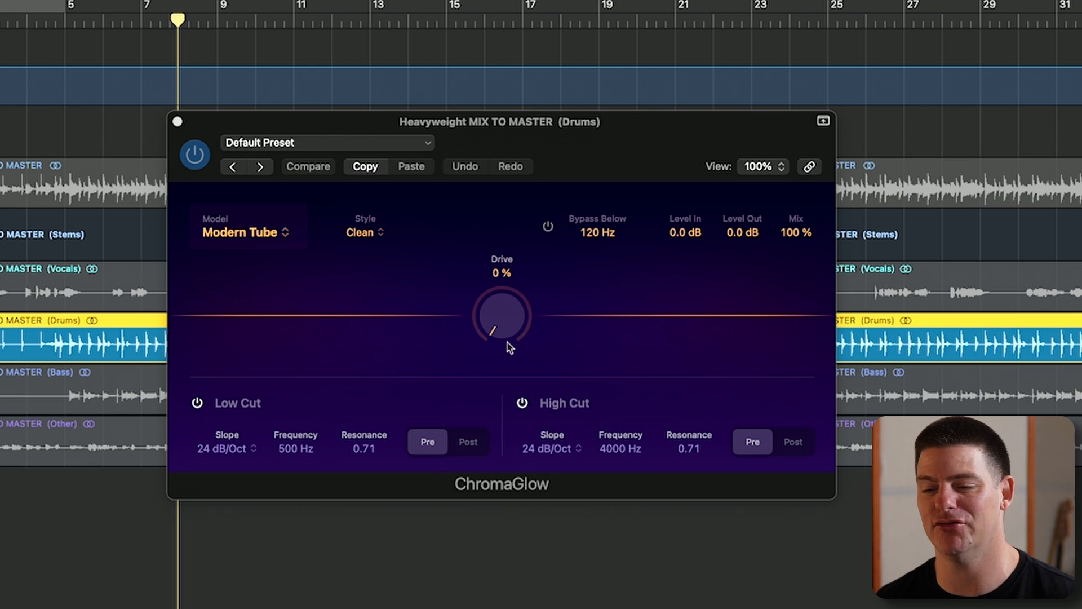
pyautogui.moveTo(586, 156); pyautogui.dragTo(561, 156)
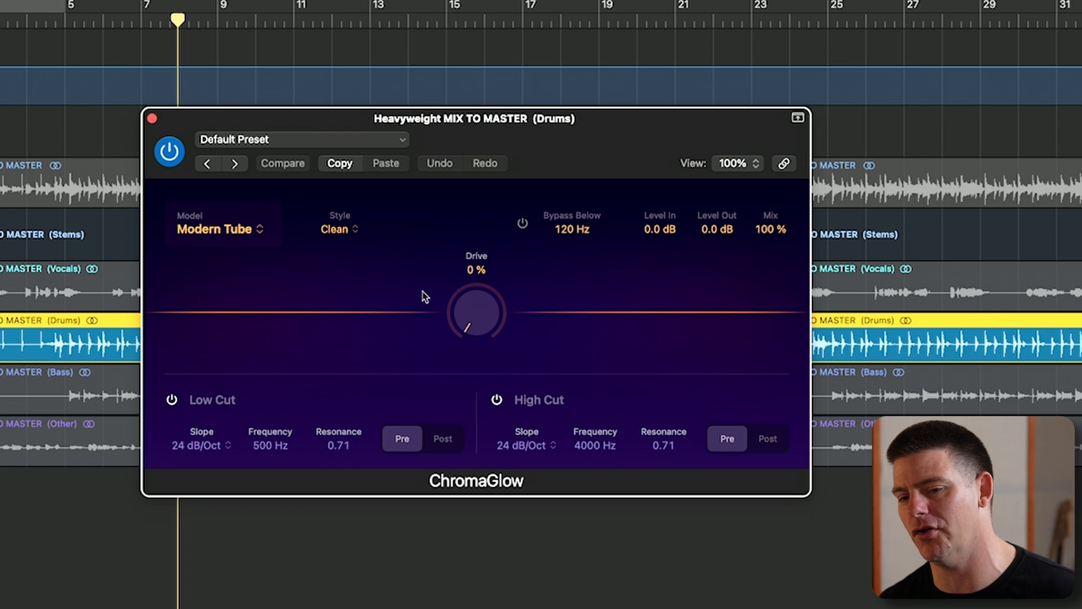
pyautogui.click(221, 233)
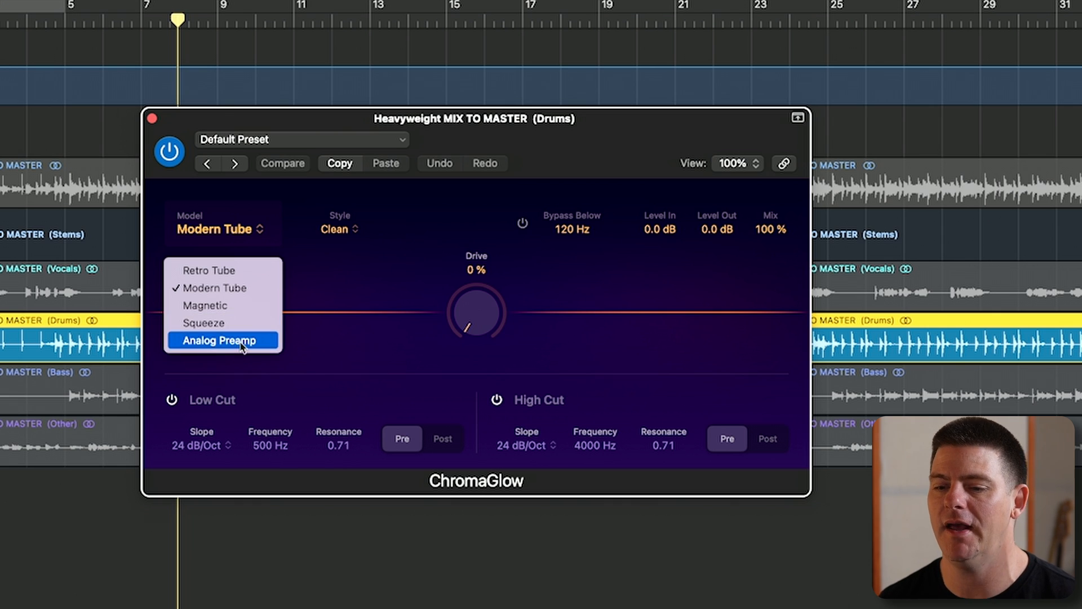
pyautogui.click(311, 308)
pyautogui.click(346, 232)
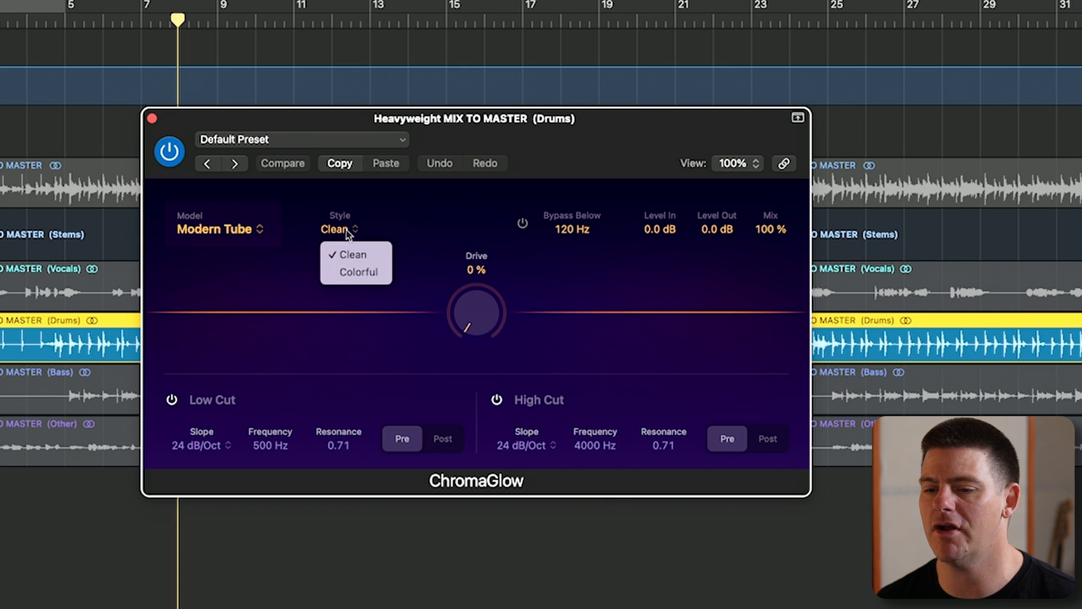
pyautogui.click(404, 203)
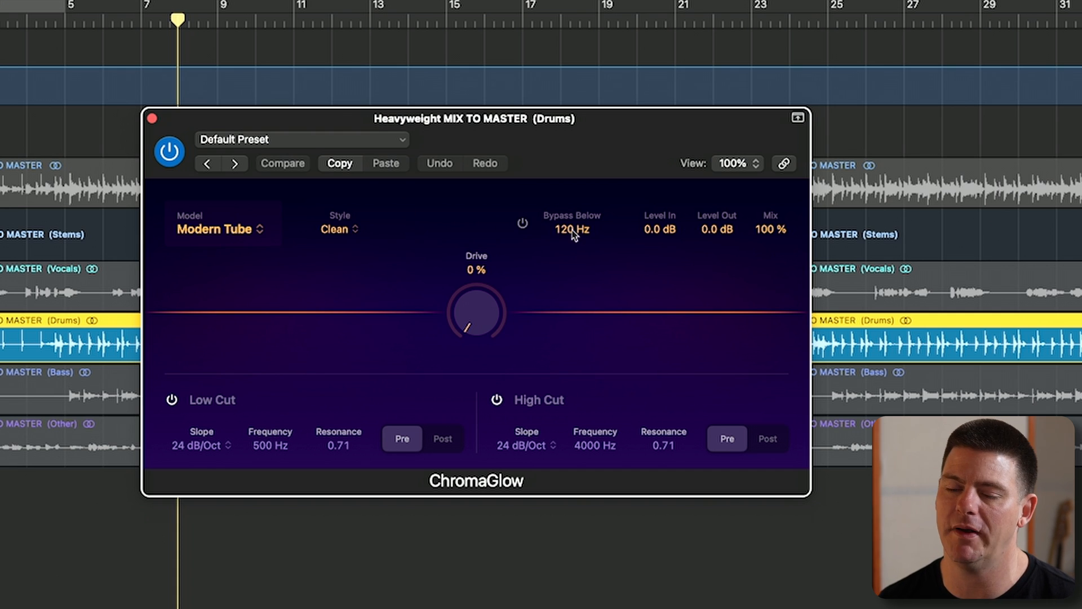
# - Set ChromaGlow's Bypass Below frequency to 75 Hz and sweep the Drive up and back to 0 %
pyautogui.moveTo(571, 236); pyautogui.dragTo(575, 194)
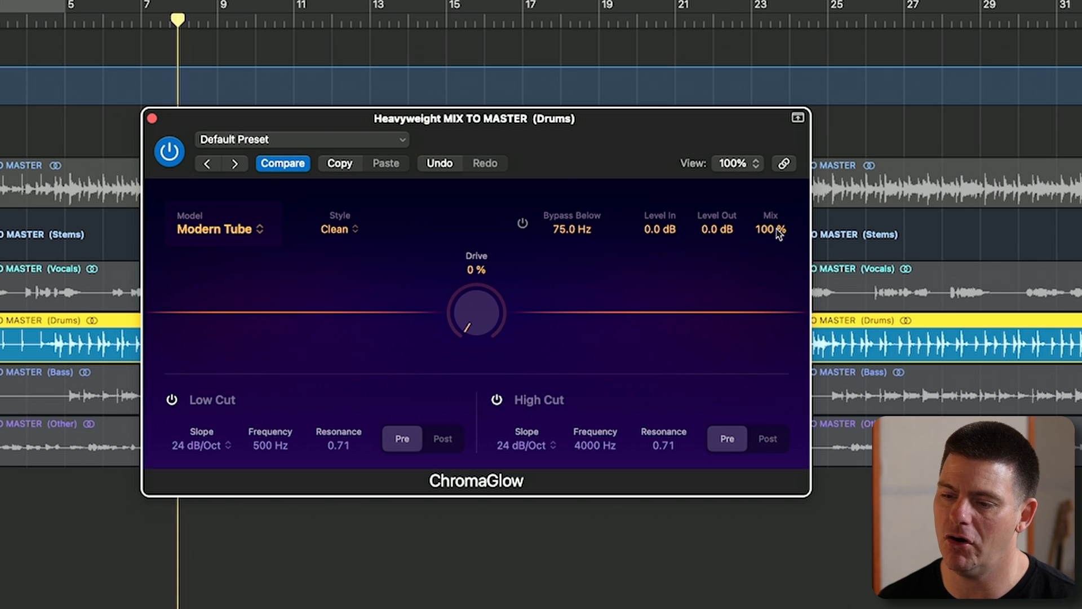
pyautogui.moveTo(477, 298)
pyautogui.mouseDown()
pyautogui.moveTo(455, 85)
pyautogui.moveTo(476, 298)
pyautogui.mouseUp()
pyautogui.moveTo(471, 17); pyautogui.dragTo(490, 421)
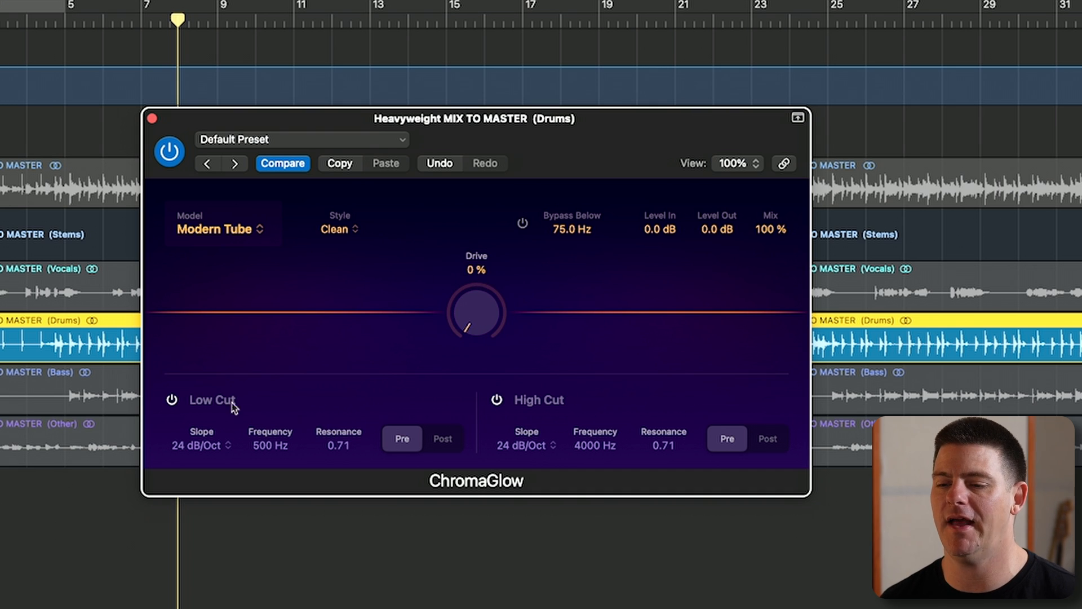
# - Try the High Cut filter's Post placement and return it to Pre, then move the plug-in window slightly lower
pyautogui.click(774, 439)
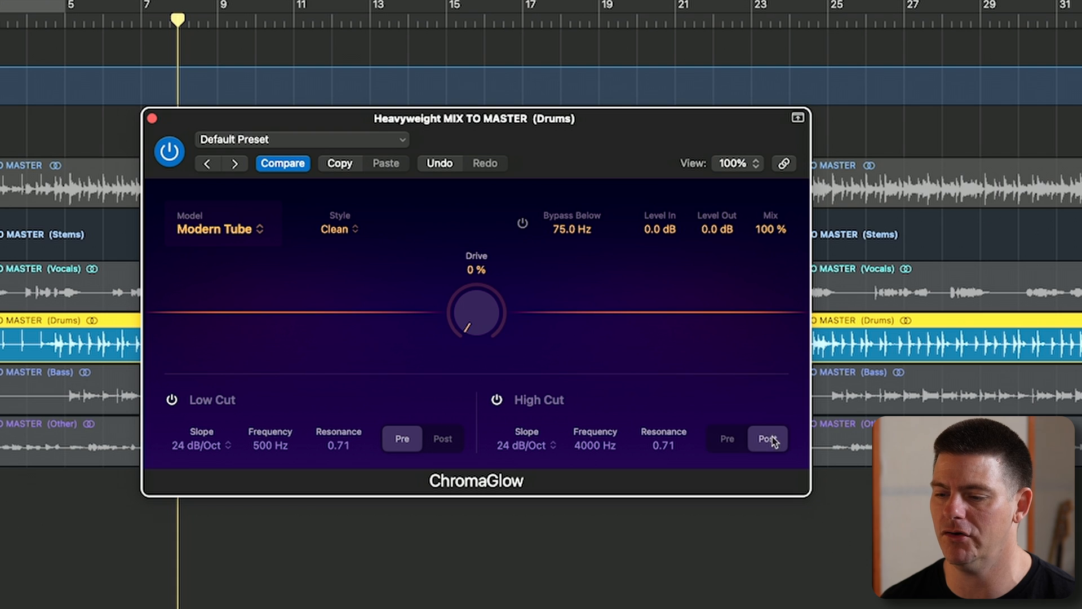
pyautogui.click(744, 441)
pyautogui.moveTo(558, 155); pyautogui.dragTo(562, 192)
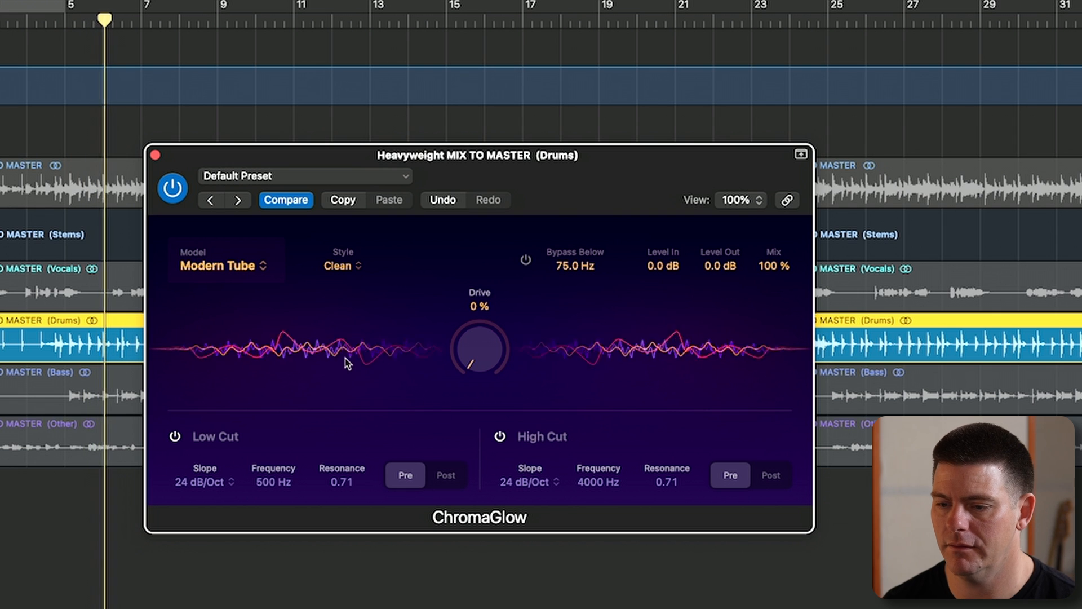
# - Change the ChromaGlow style to Colorful and raise the Drive on the drums to 87 %
pyautogui.moveTo(496, 346); pyautogui.dragTo(487, 148)
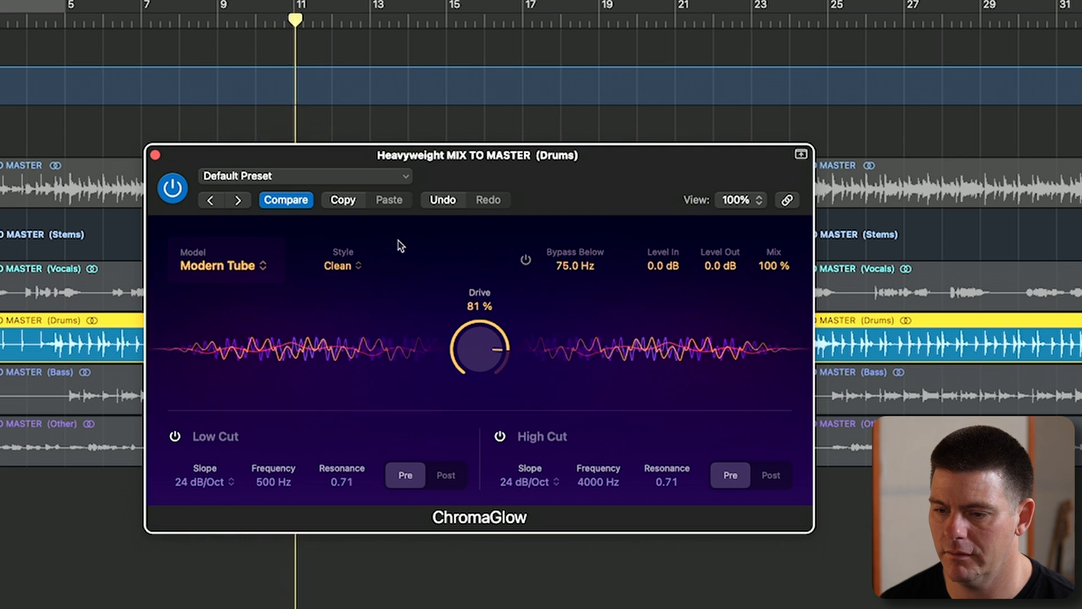
pyautogui.click(353, 268)
pyautogui.click(356, 330)
pyautogui.click(350, 270)
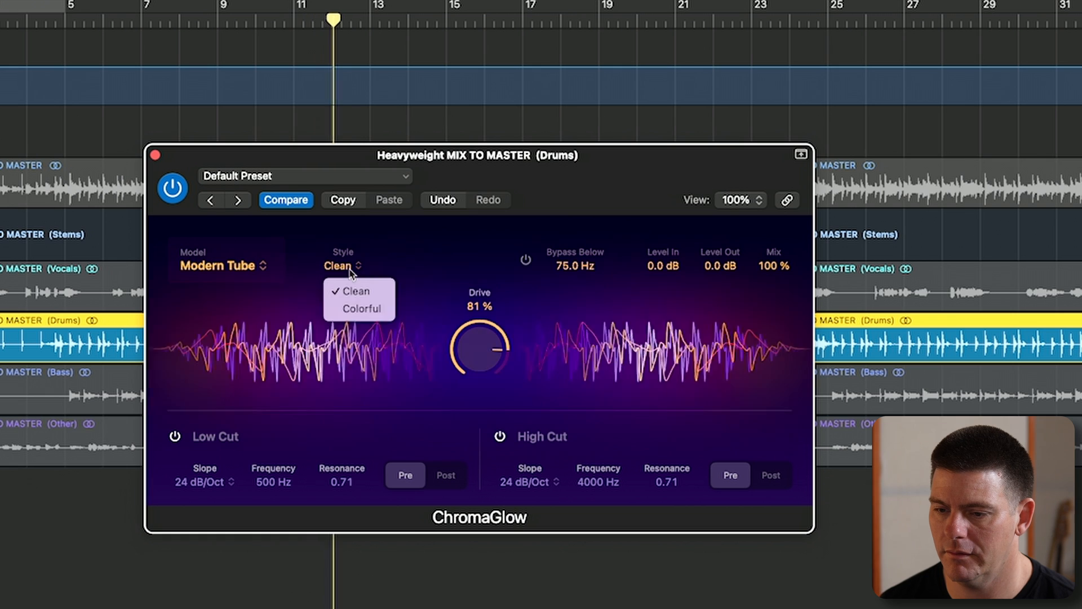
pyautogui.click(362, 308)
pyautogui.moveTo(476, 345); pyautogui.dragTo(479, 334)
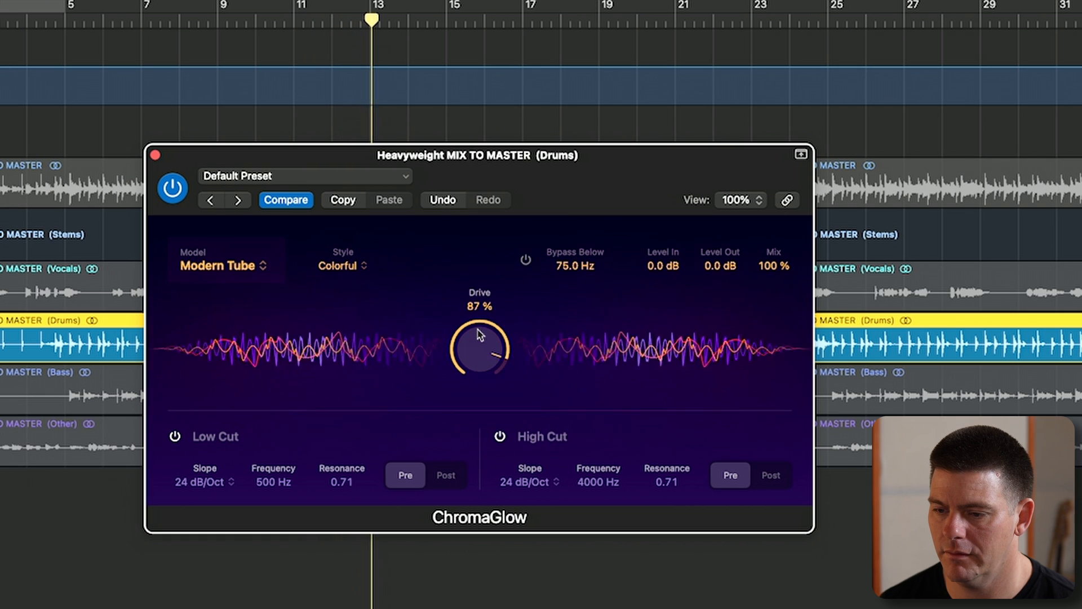
# - Enable Bypass Below at 1180 Hz and reduce the Drive to 52 %
pyautogui.click(526, 259)
pyautogui.moveTo(575, 266); pyautogui.dragTo(570, 169)
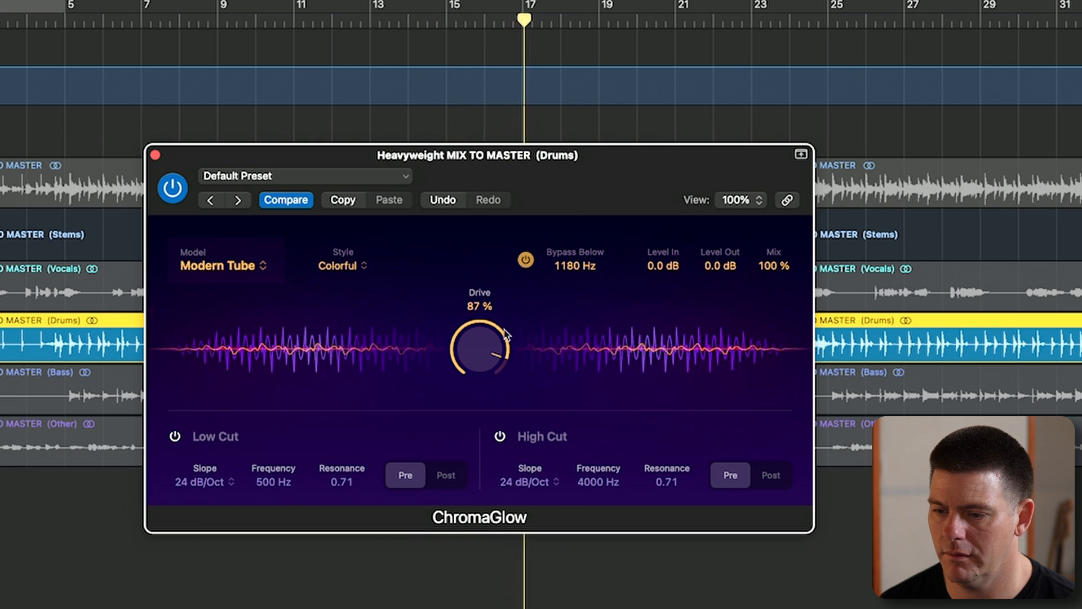
pyautogui.moveTo(506, 333); pyautogui.dragTo(481, 448)
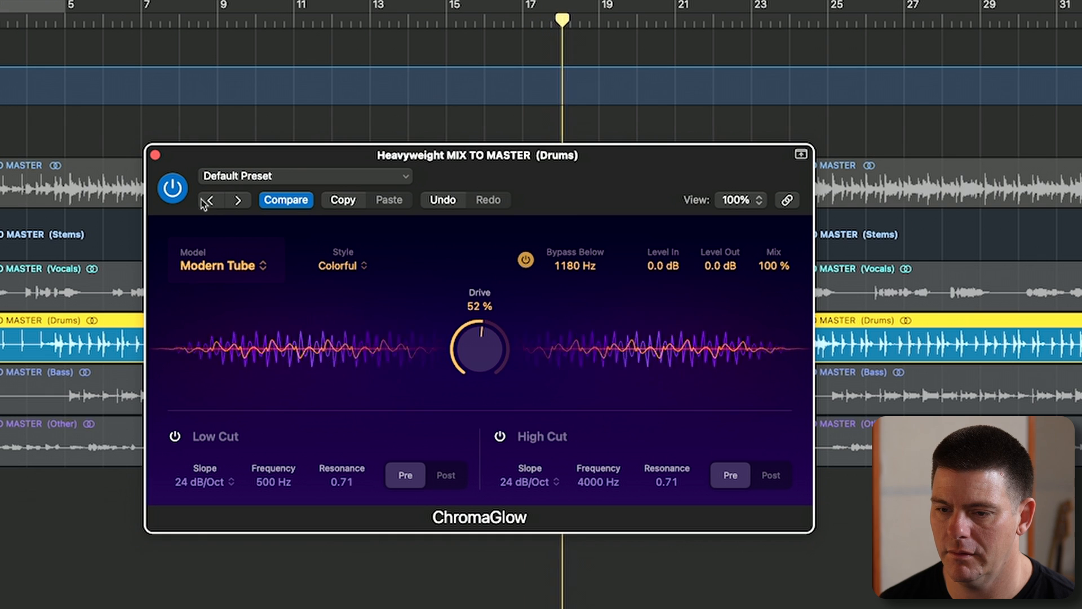
# - Compare the drums with ChromaGlow bypassed and active, and lower the Drive to 48 %
pyautogui.click(184, 191)
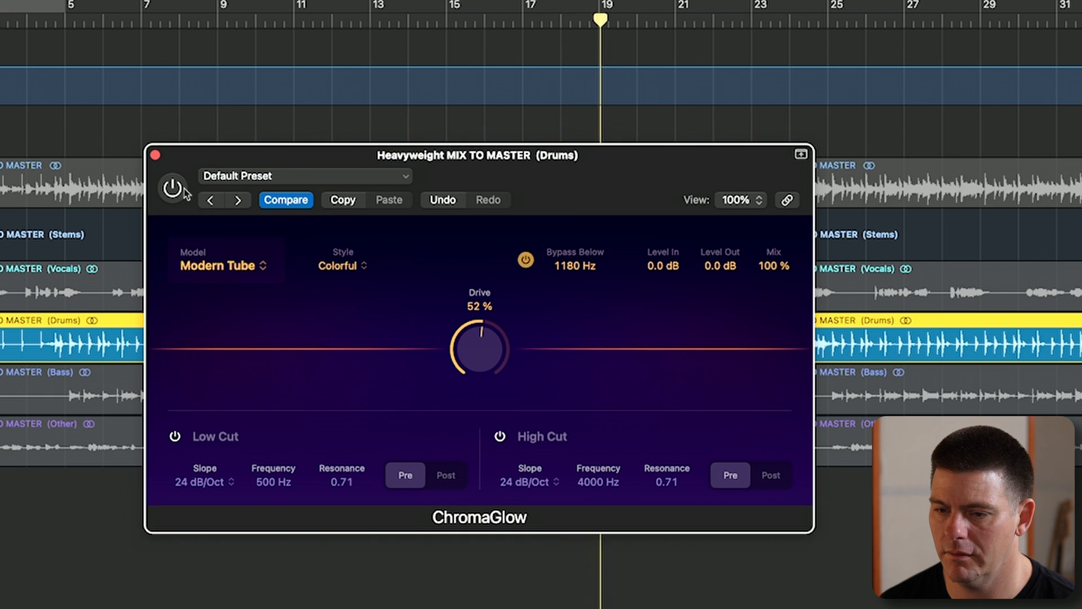
pyautogui.click(183, 192)
pyautogui.moveTo(496, 341); pyautogui.dragTo(495, 348)
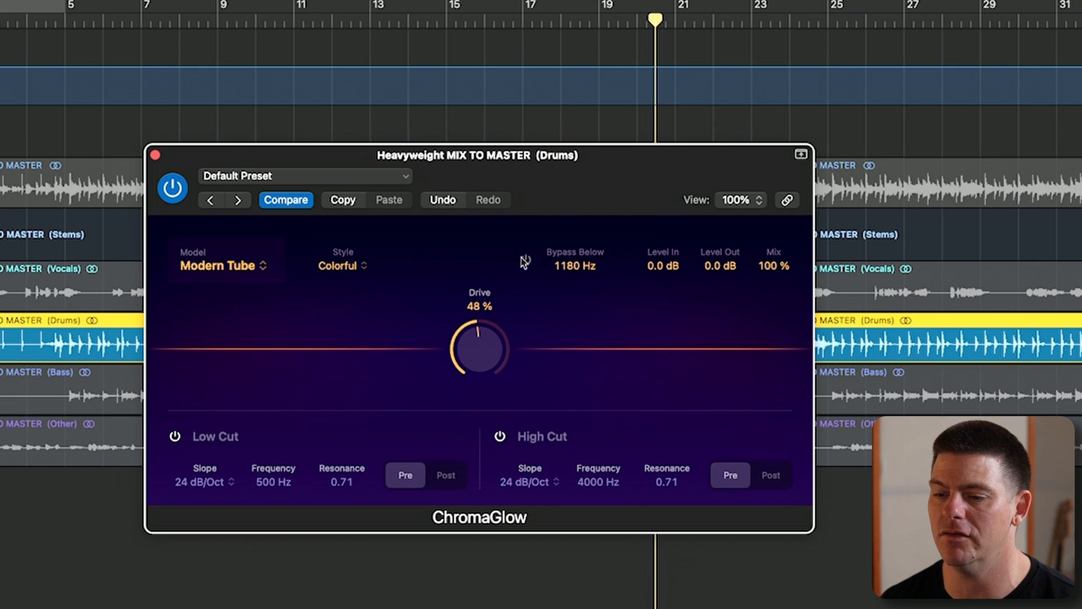
# - Switch the ChromaGlow model to Retro Tube and raise the Drive to 73 % while the drums play
pyautogui.click(273, 273)
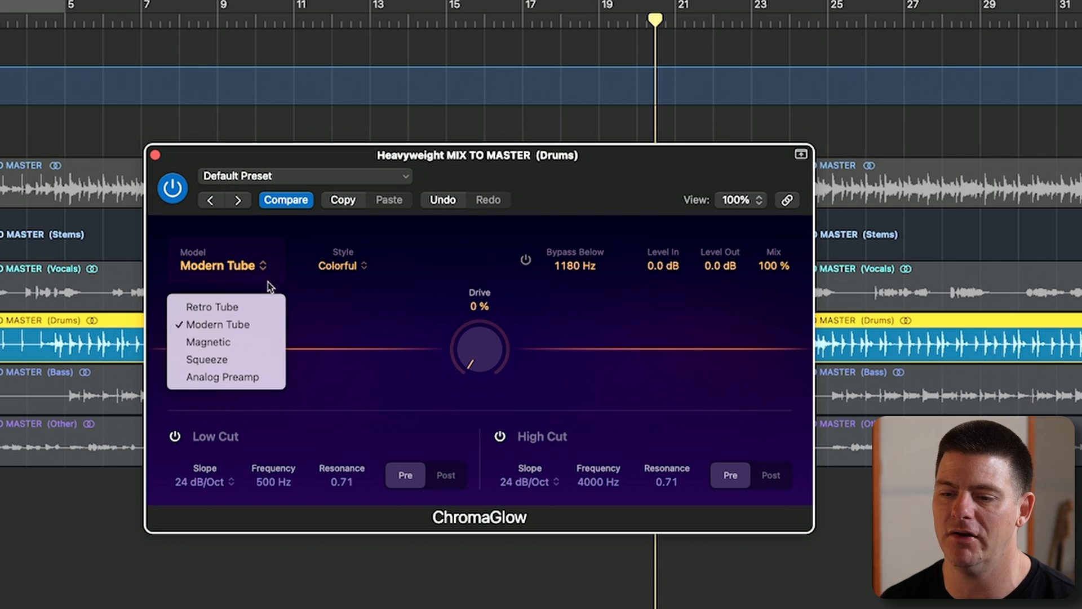
pyautogui.click(251, 309)
pyautogui.press('space')
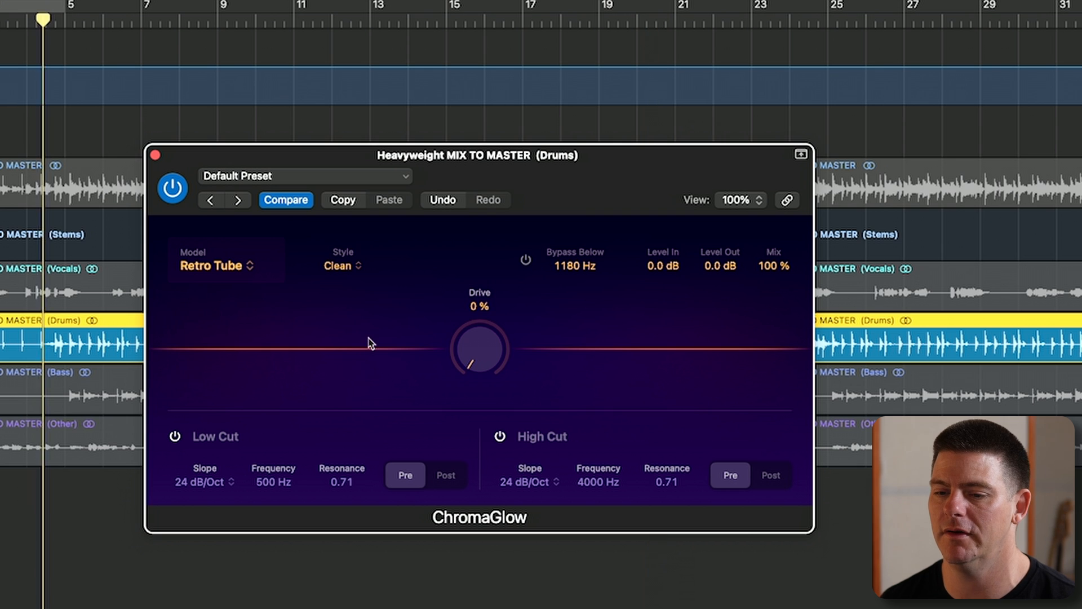
pyautogui.moveTo(472, 363); pyautogui.dragTo(460, 189)
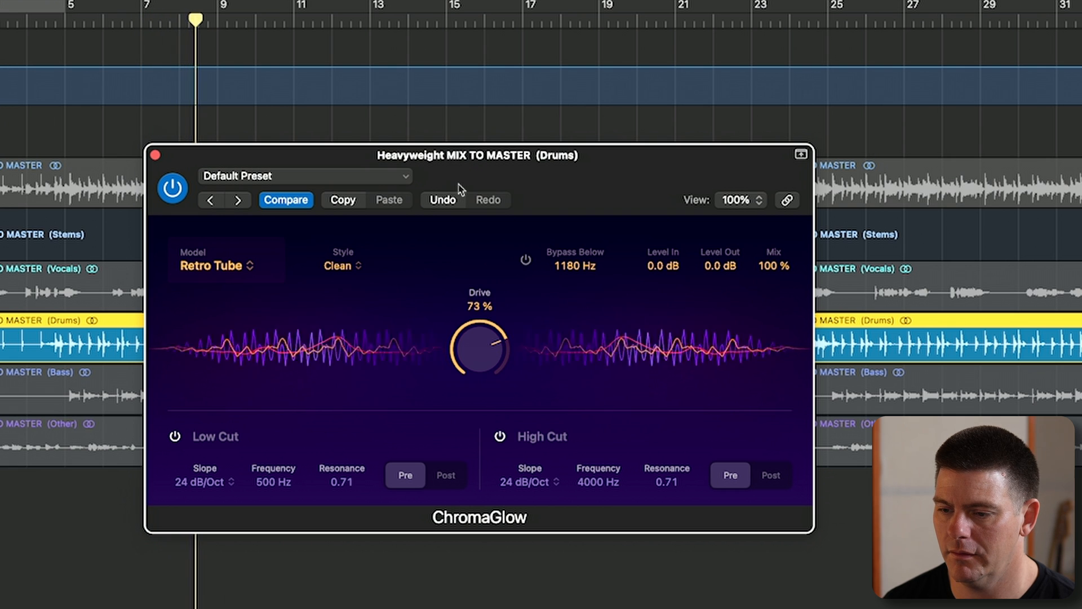
# - Compare the drums with the Retro Tube saturation bypassed and active
pyautogui.click(236, 266)
pyautogui.click(222, 237)
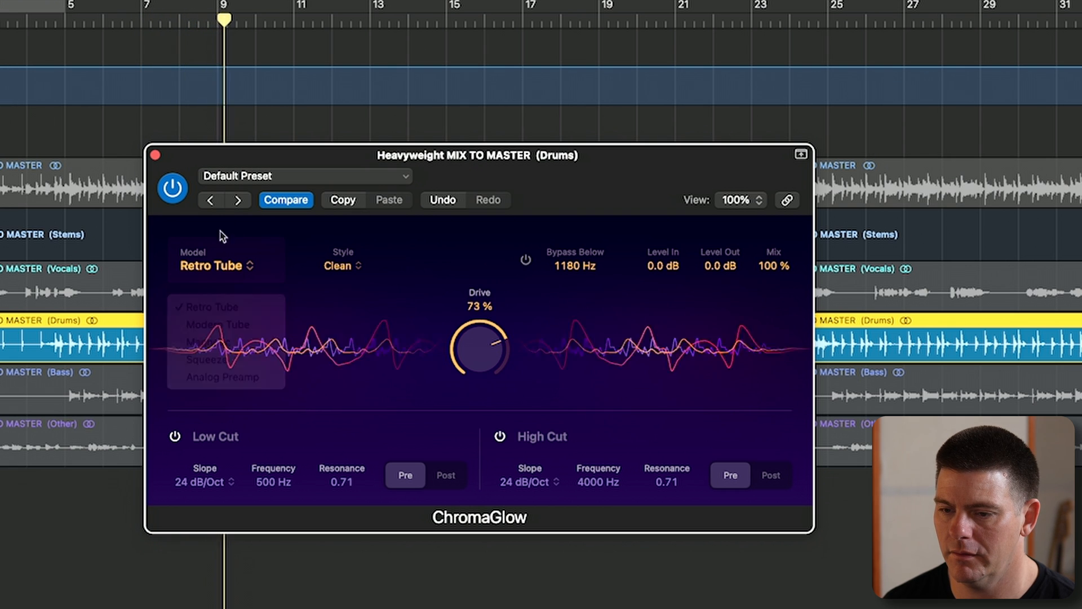
pyautogui.click(174, 190)
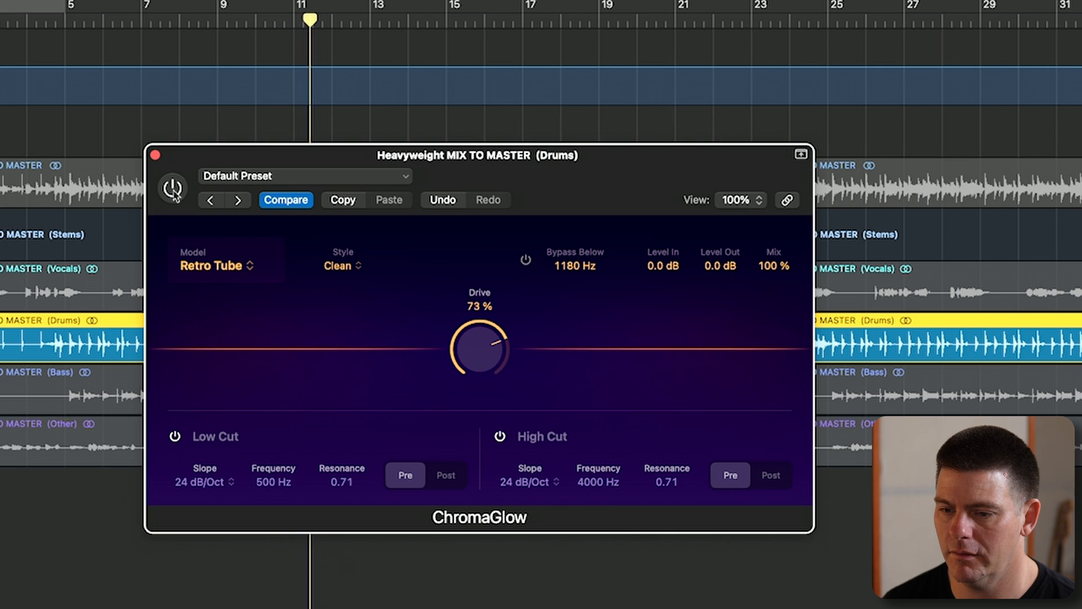
pyautogui.click(174, 190)
# - Reduce the Retro Tube Drive to 38 %, check it against the bypassed drums, and settle on 35 %
pyautogui.moveTo(479, 346); pyautogui.dragTo(467, 418)
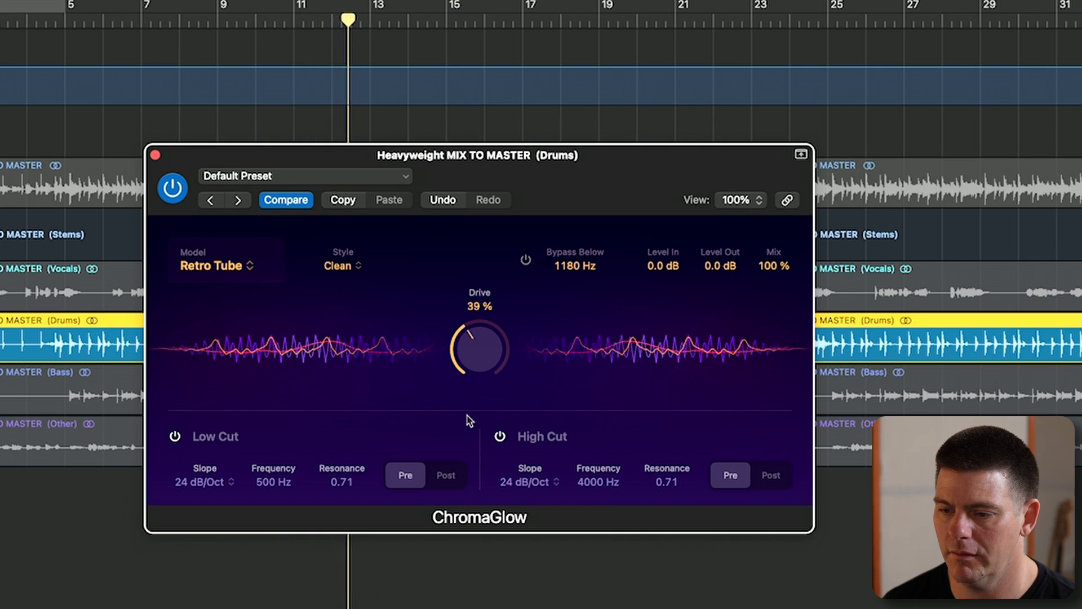
pyautogui.click(179, 192)
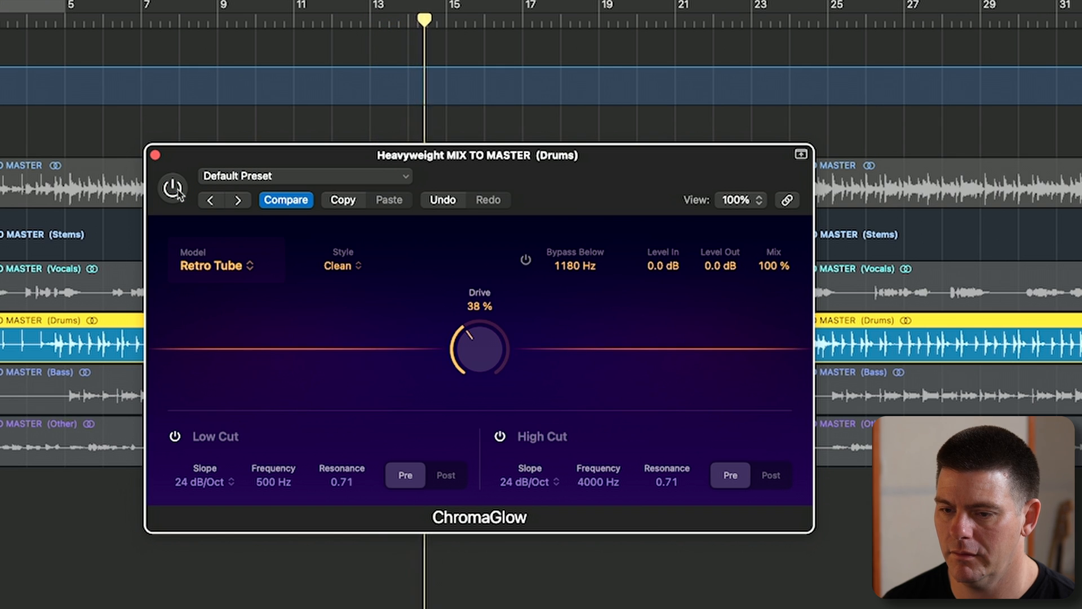
pyautogui.click(172, 188)
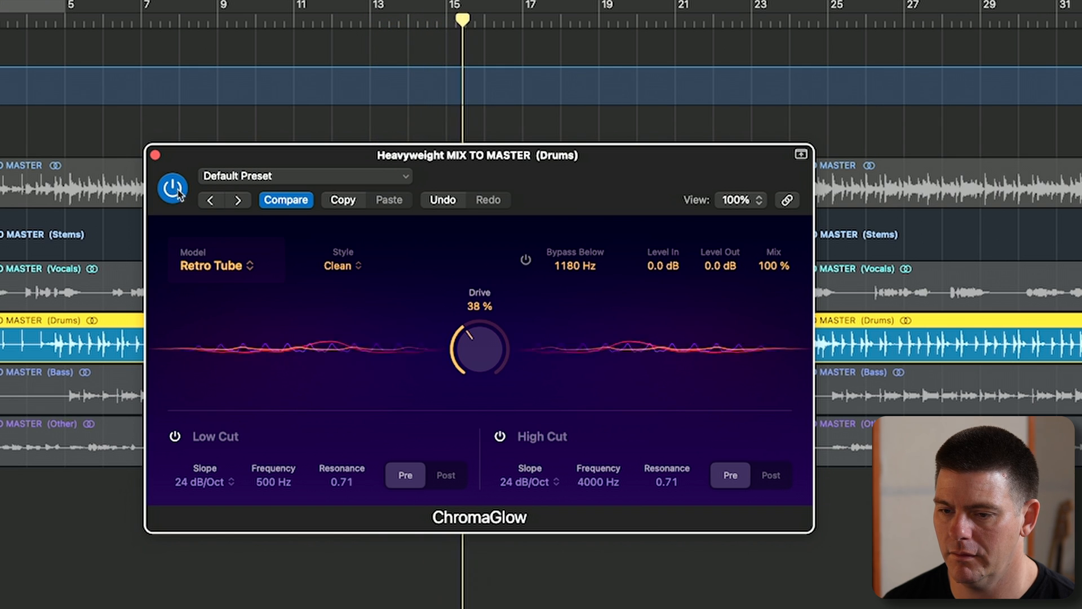
pyautogui.moveTo(484, 345); pyautogui.dragTo(485, 353)
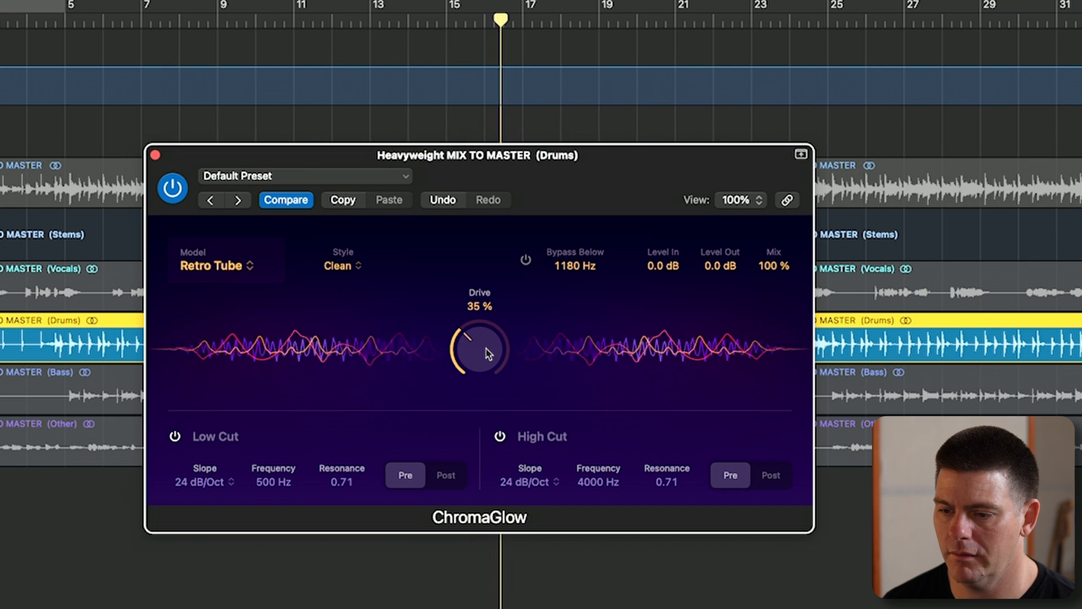
# - Play the drums and alternate between the Modern Tube and Retro Tube models, ending on Modern Tube with the Clean style
pyautogui.click(250, 269)
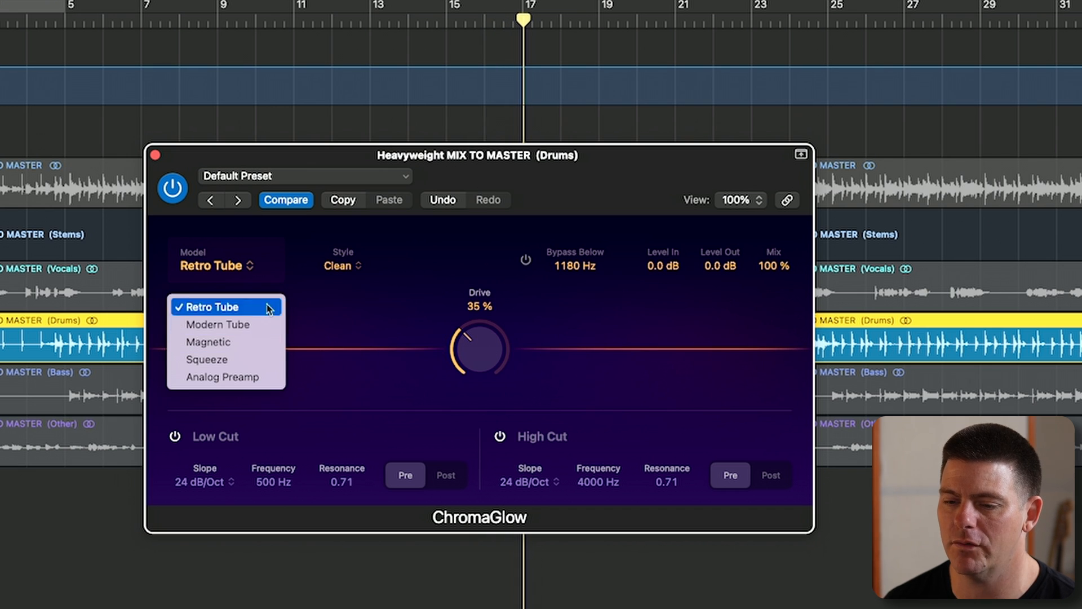
pyautogui.click(392, 326)
pyautogui.press('space')
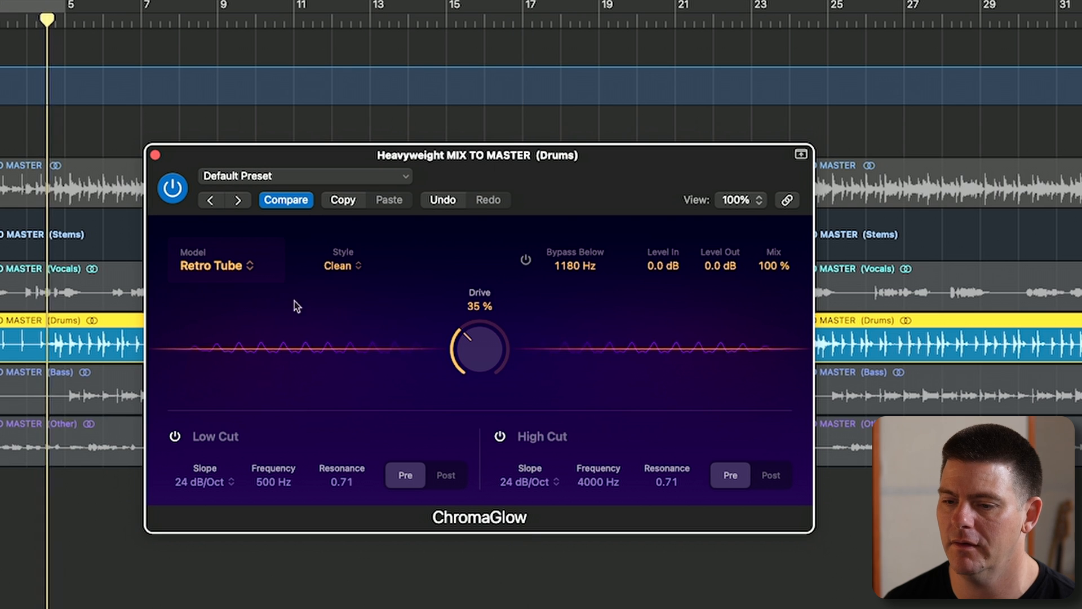
pyautogui.click(252, 267)
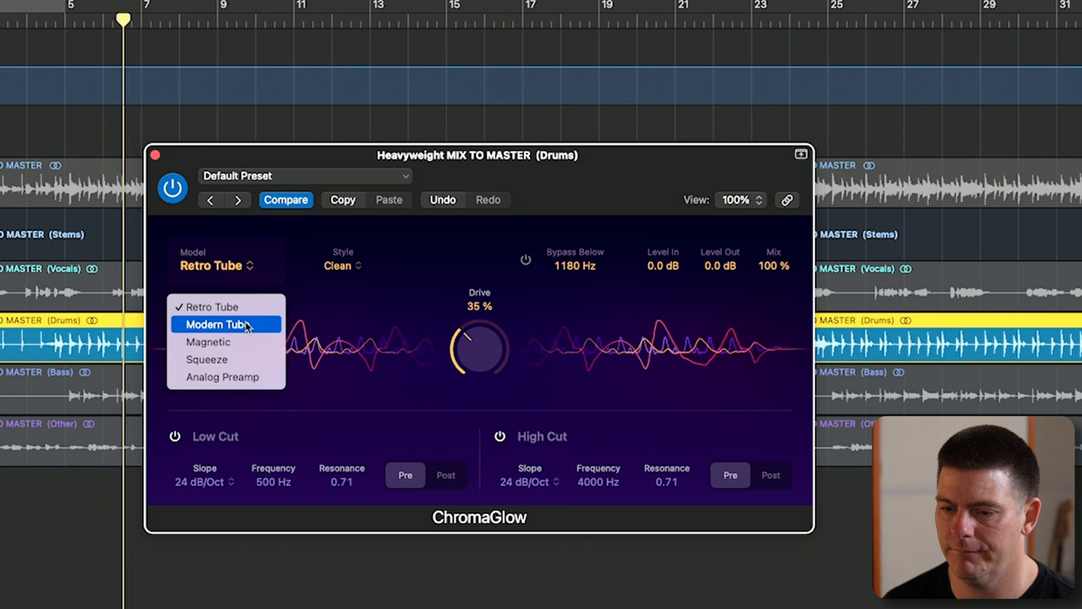
pyautogui.click(246, 325)
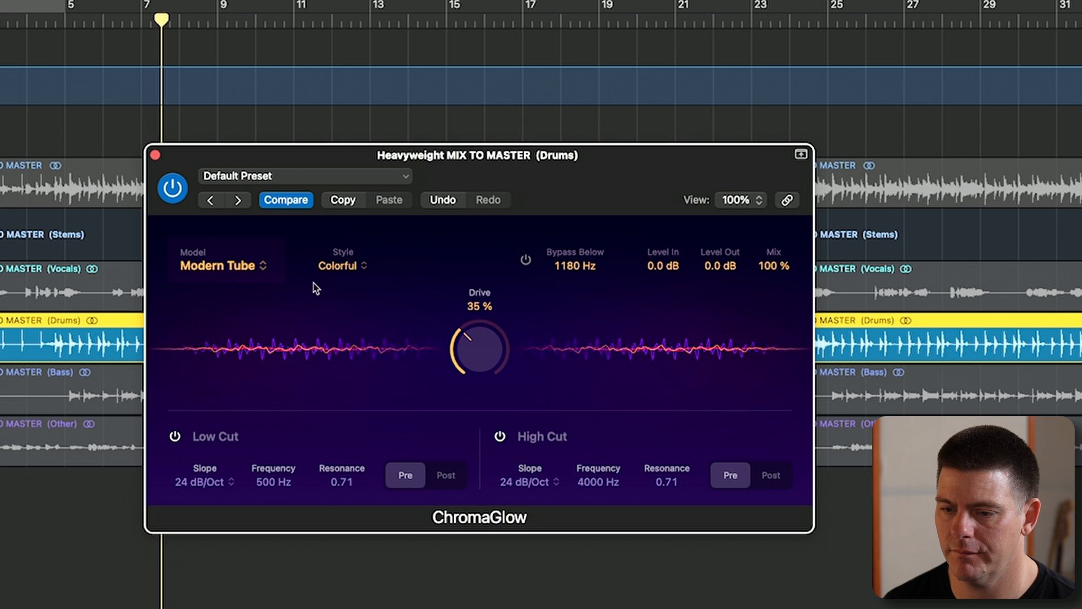
pyautogui.click(256, 267)
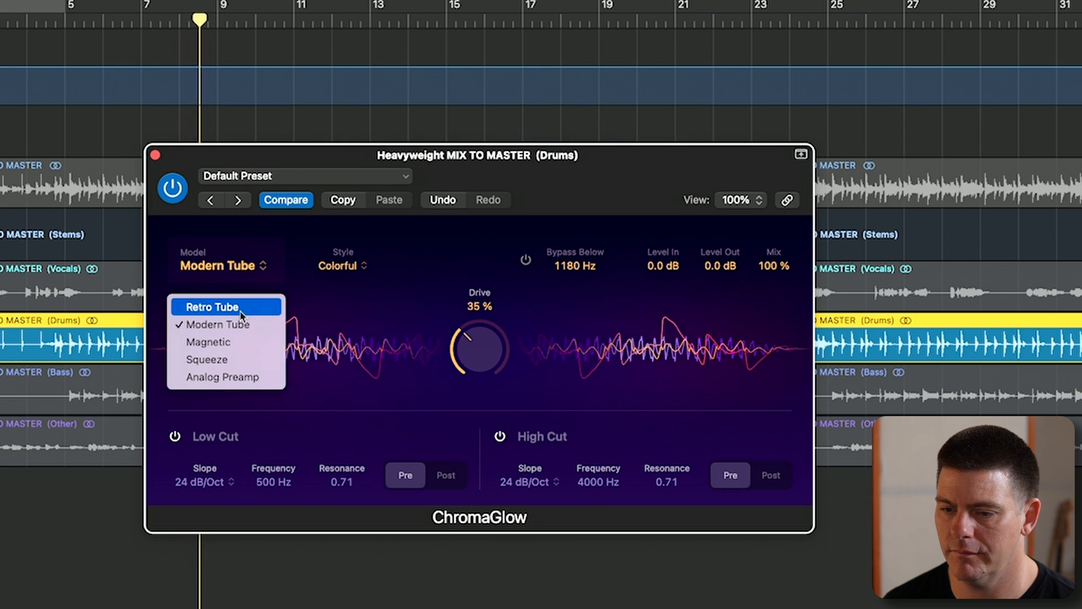
pyautogui.click(241, 310)
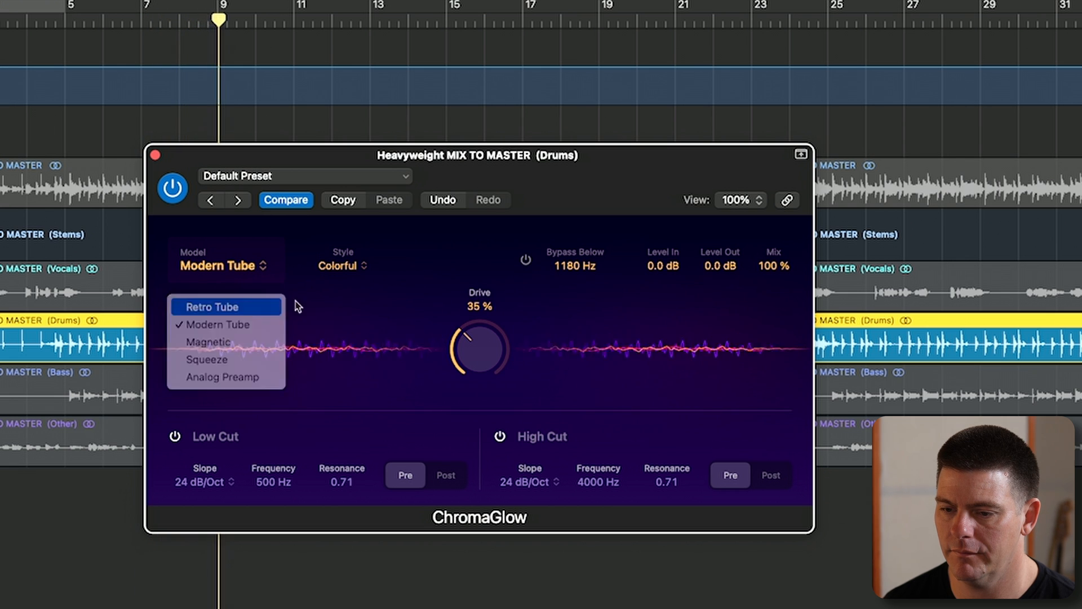
pyautogui.click(257, 274)
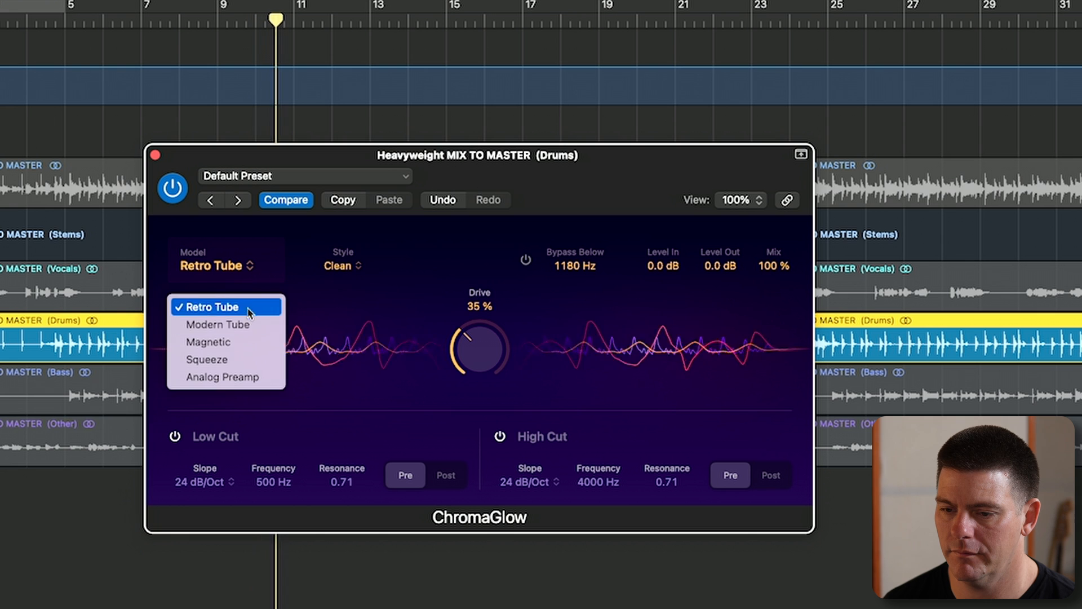
pyautogui.click(256, 322)
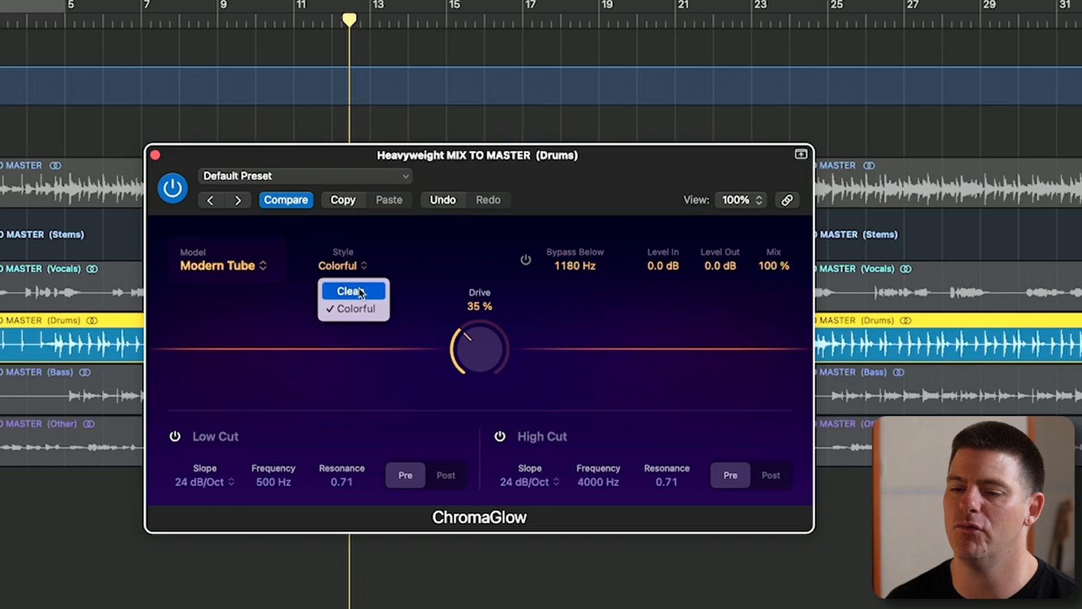
pyautogui.click(361, 292)
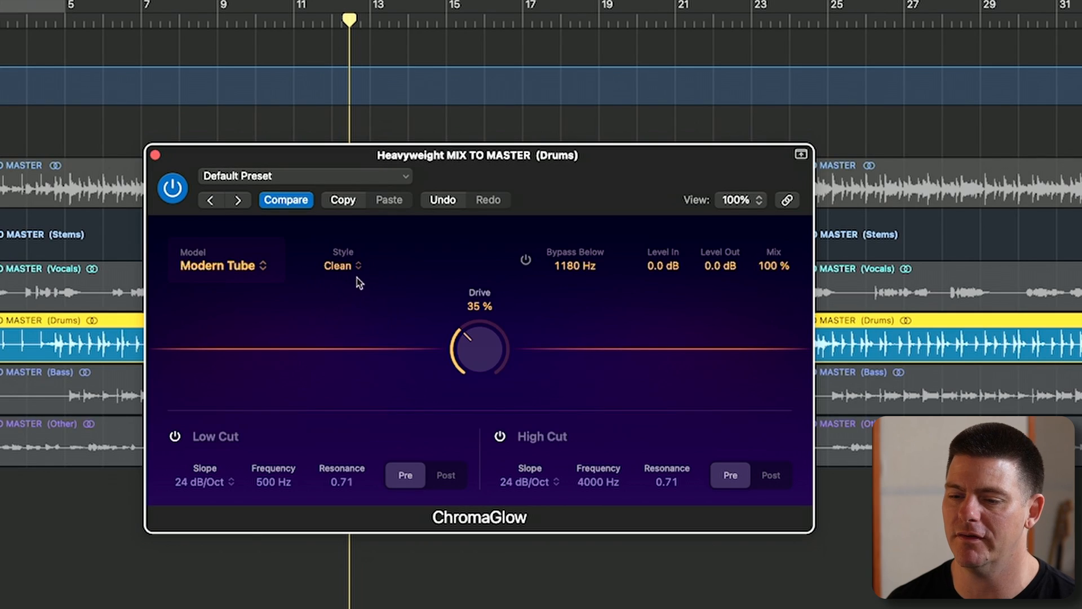
# - Switch the ChromaGlow model to Magnetic and sweep the Drive to 50 % while the drums play
pyautogui.click(222, 265)
pyautogui.click(209, 341)
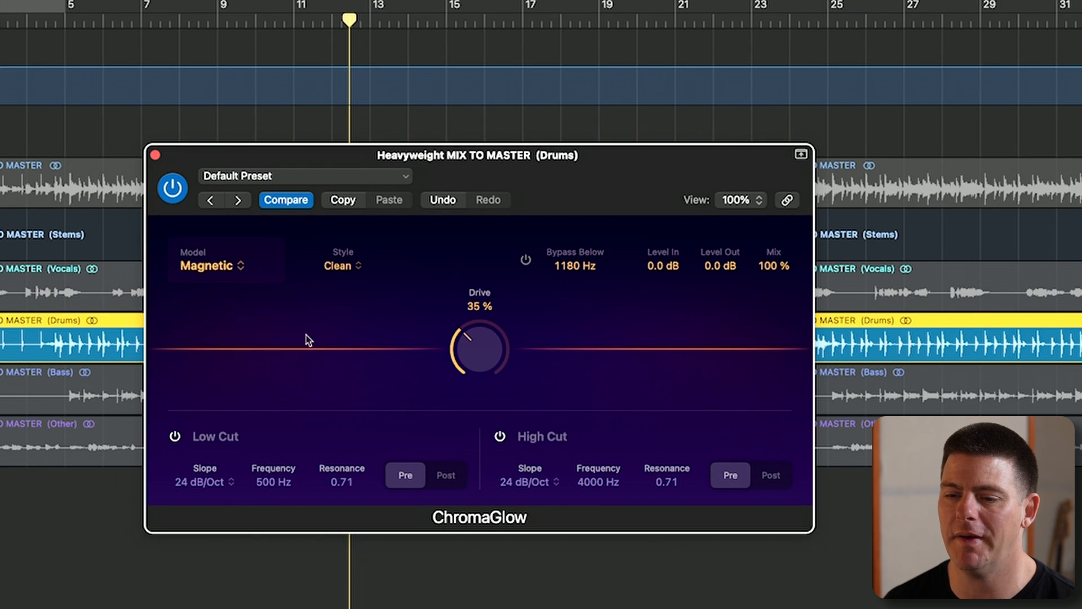
pyautogui.press('space')
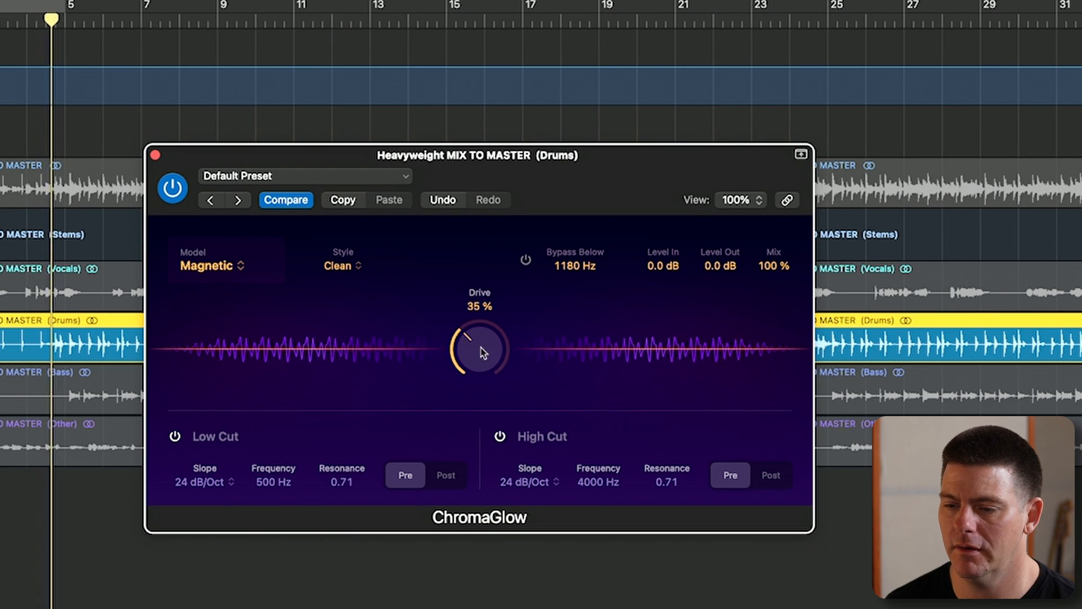
pyautogui.moveTo(482, 352); pyautogui.dragTo(471, 451)
pyautogui.moveTo(489, 354); pyautogui.dragTo(475, 237)
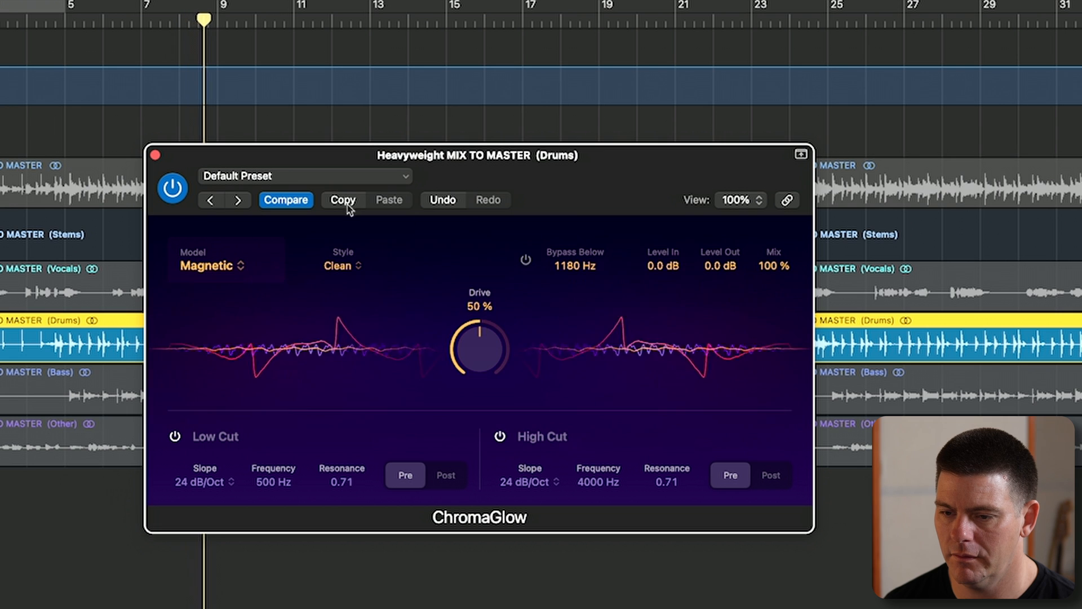
# - Compare the Magnetic saturation with bypass while reducing the Drive to 20 % and raising Level Out to 2.7 dB
pyautogui.click(174, 188)
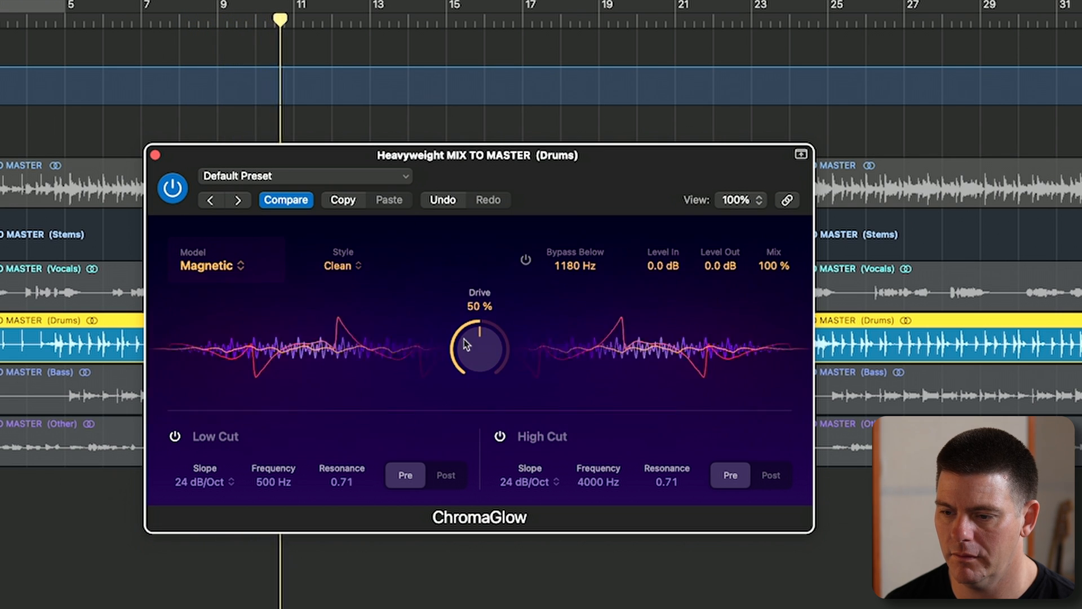
pyautogui.moveTo(473, 349); pyautogui.dragTo(472, 398)
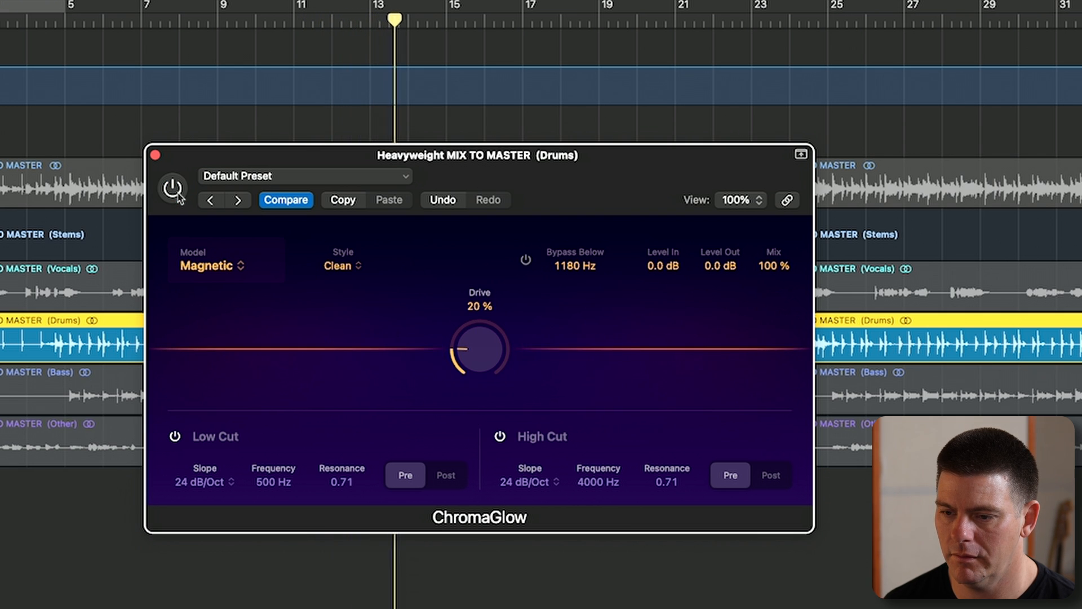
pyautogui.click(174, 189)
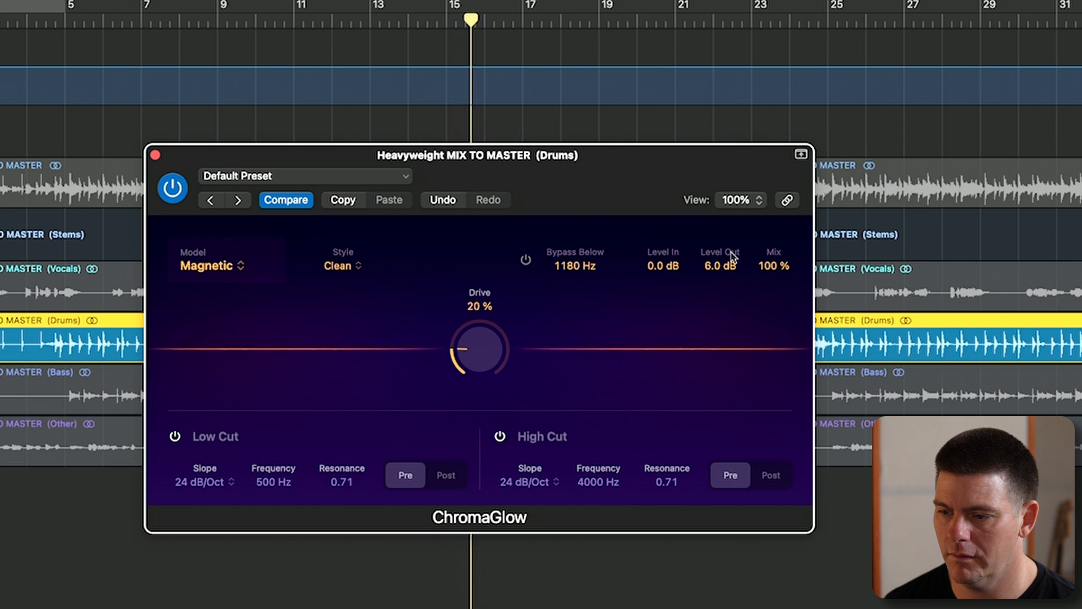
# - Recheck the Magnetic setting against bypass while lowering the Drive through 11 % to 0 % and Level Out to 0.9 dB
pyautogui.click(174, 189)
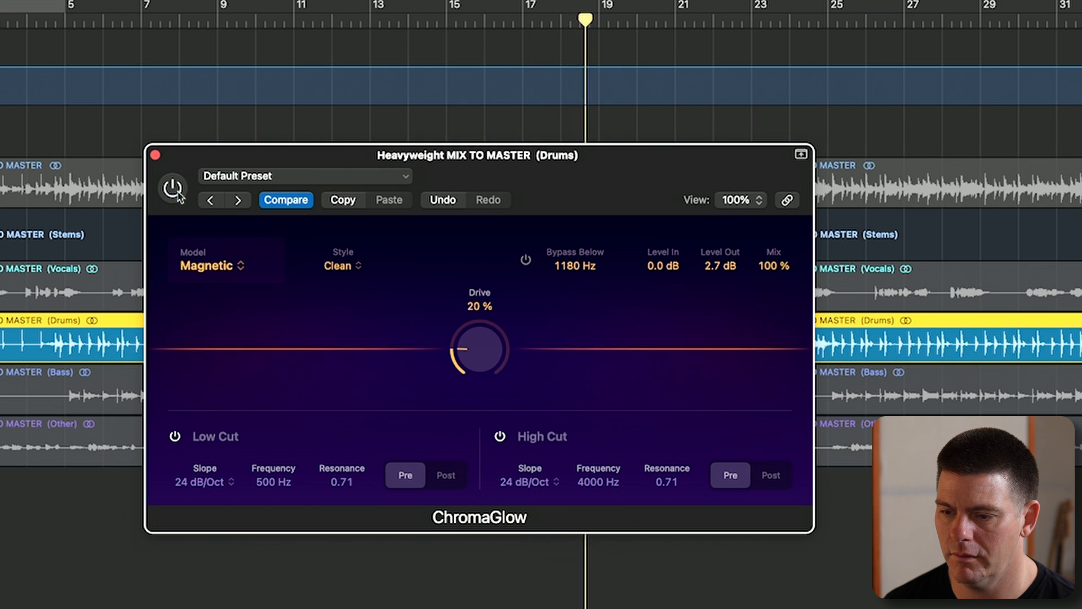
pyautogui.click(175, 190)
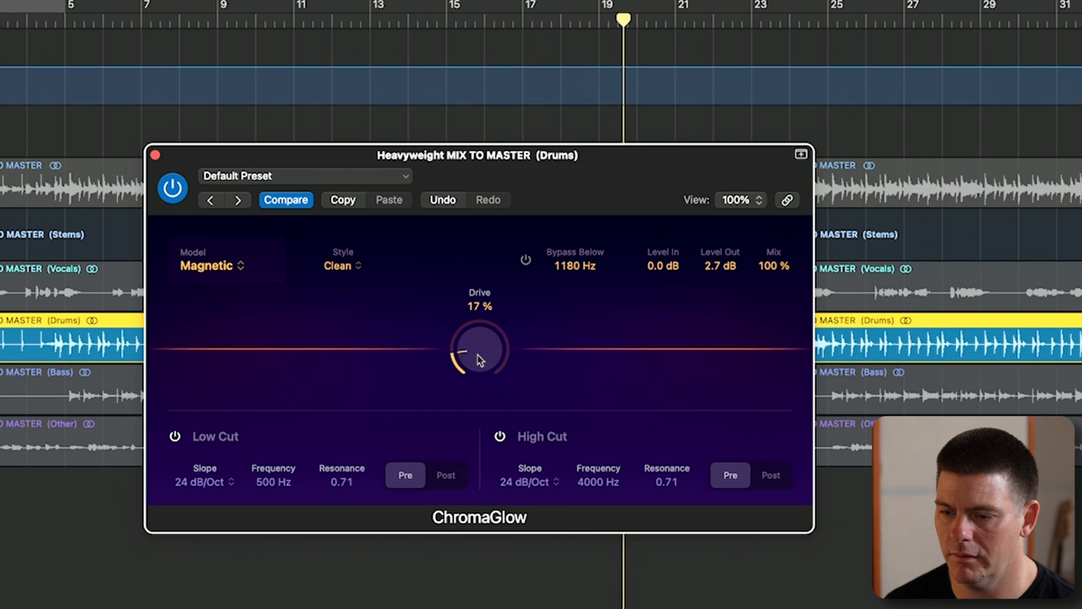
pyautogui.click(171, 191)
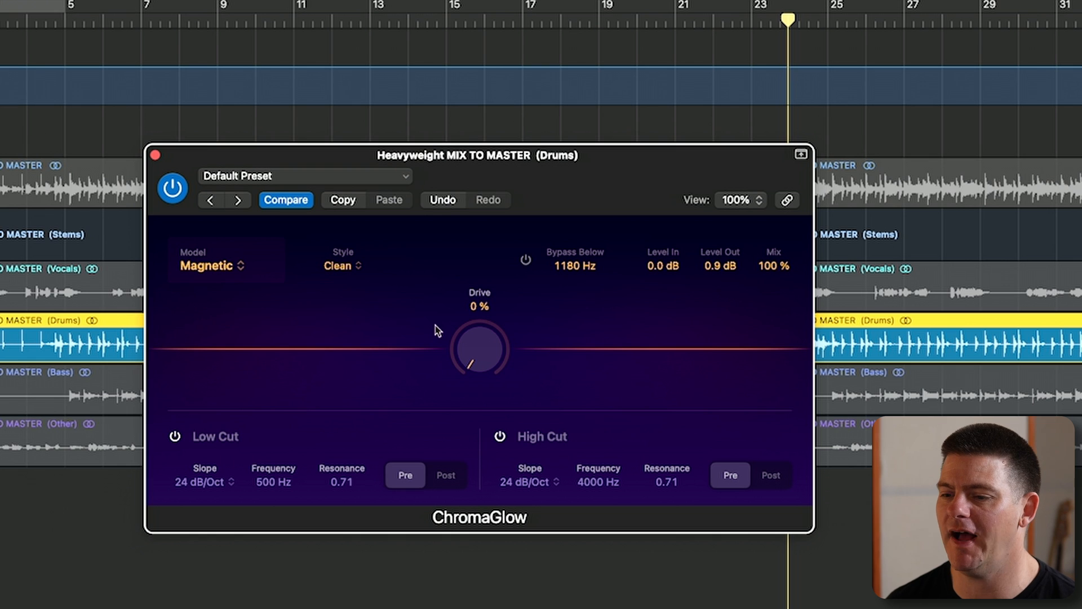
# - Switch the ChromaGlow model to Squeeze and try the Hard Press style on the drums
pyautogui.click(247, 266)
pyautogui.click(244, 361)
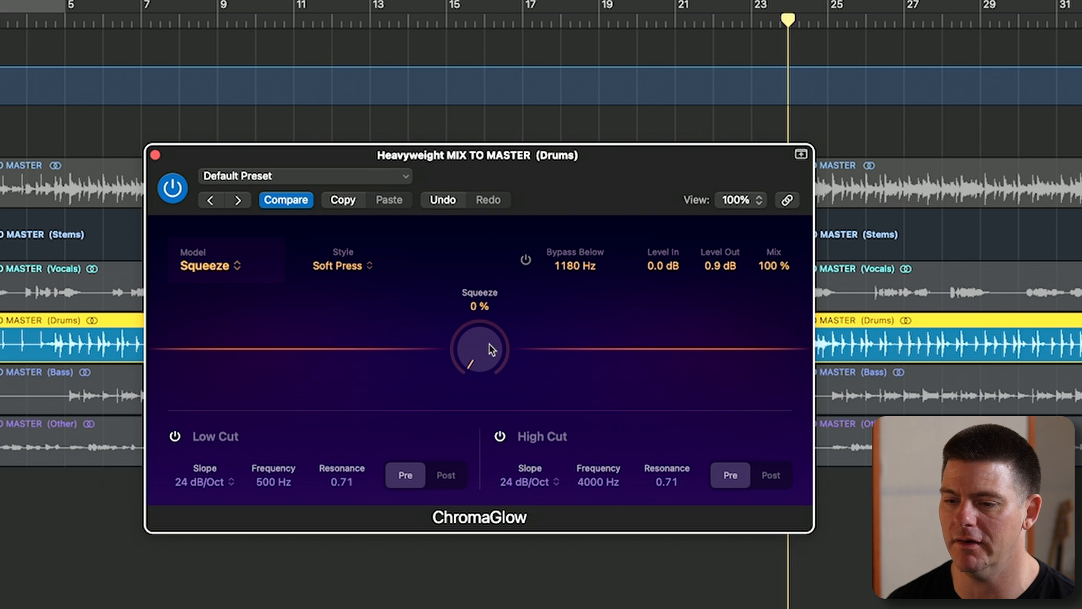
pyautogui.click(368, 266)
pyautogui.click(358, 309)
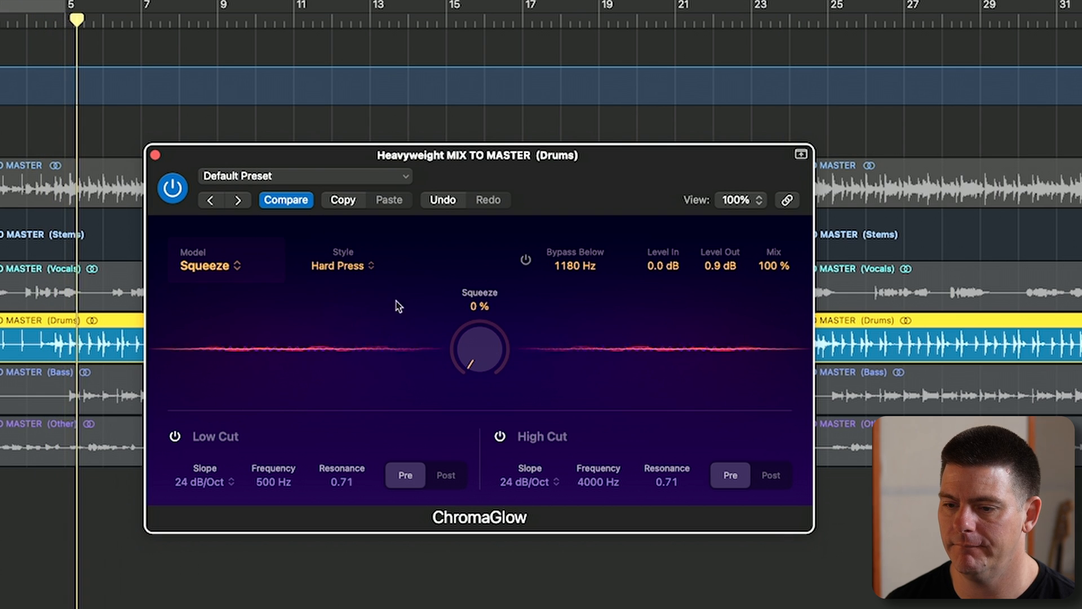
# - Return the Squeeze model to the Soft Press style and raise the Squeeze amount to 50 %
pyautogui.click(338, 265)
pyautogui.click(355, 290)
pyautogui.moveTo(481, 360); pyautogui.dragTo(456, 236)
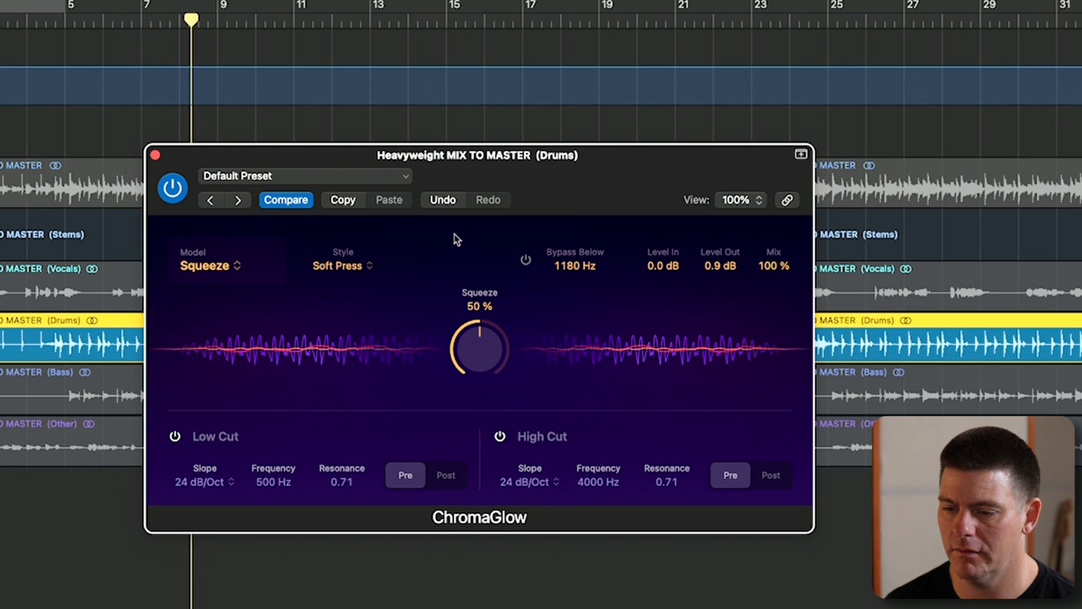
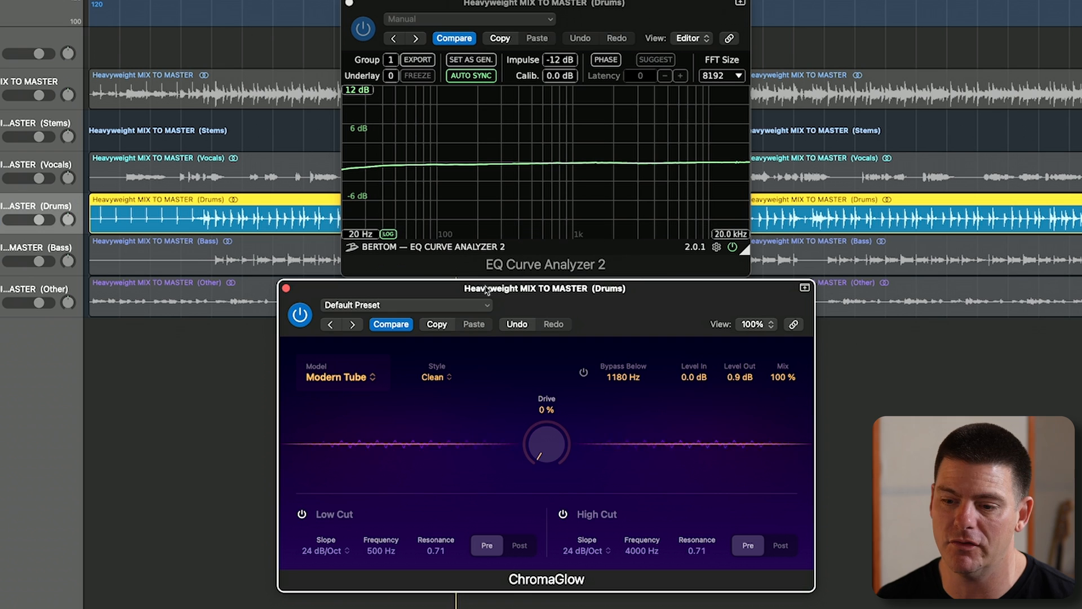
# - Test the Modern Tube model's frequency response at 37 %, 61 % and 94 % Drive, returning the Drive to 0 %
pyautogui.moveTo(555, 445); pyautogui.dragTo(562, 381)
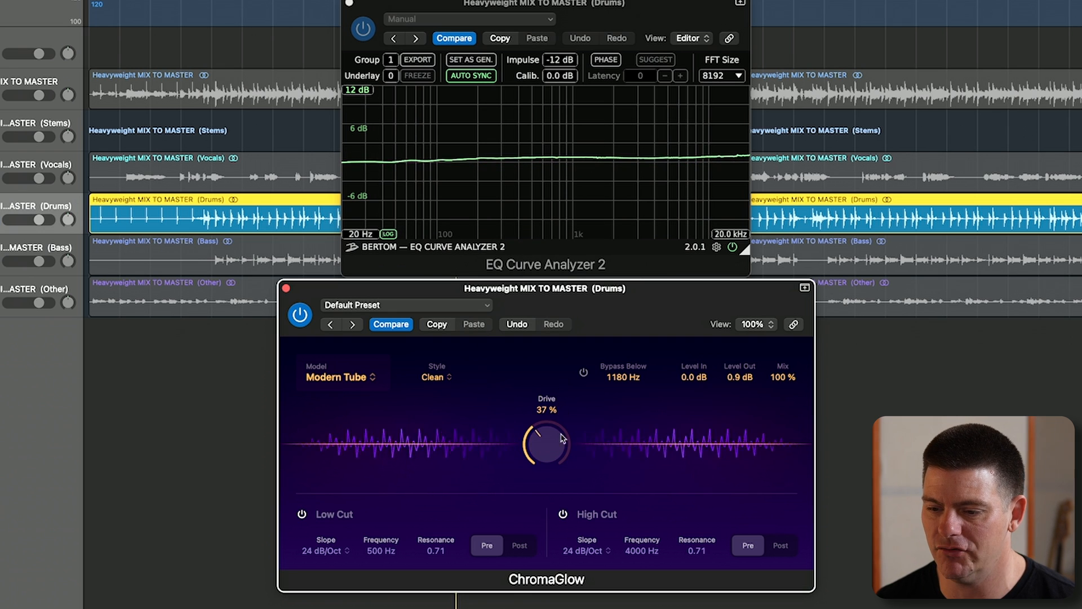
pyautogui.moveTo(554, 461); pyautogui.dragTo(558, 419)
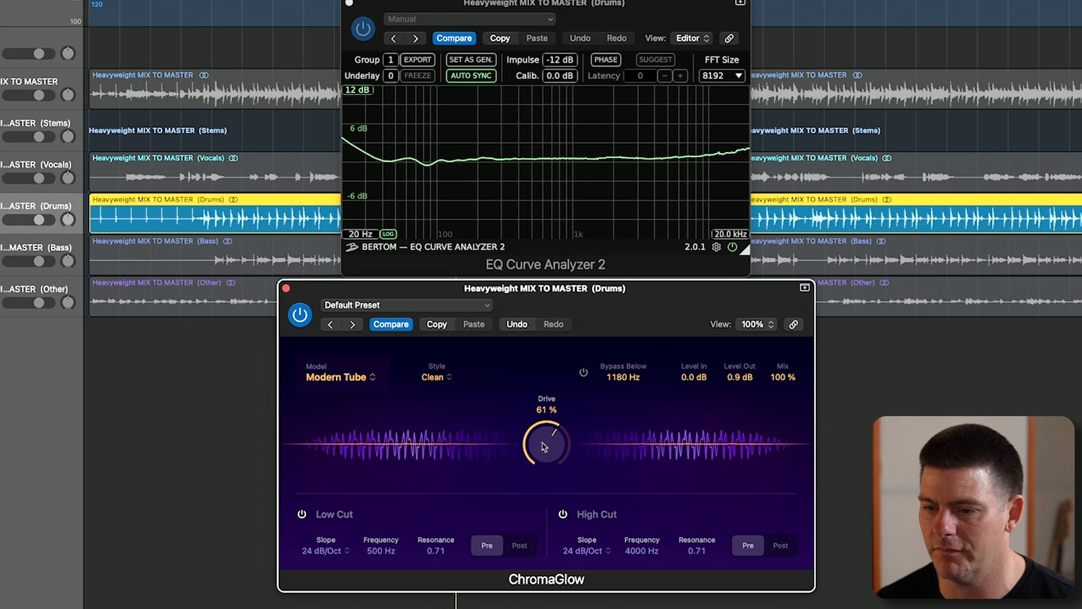
pyautogui.moveTo(544, 447); pyautogui.dragTo(553, 382)
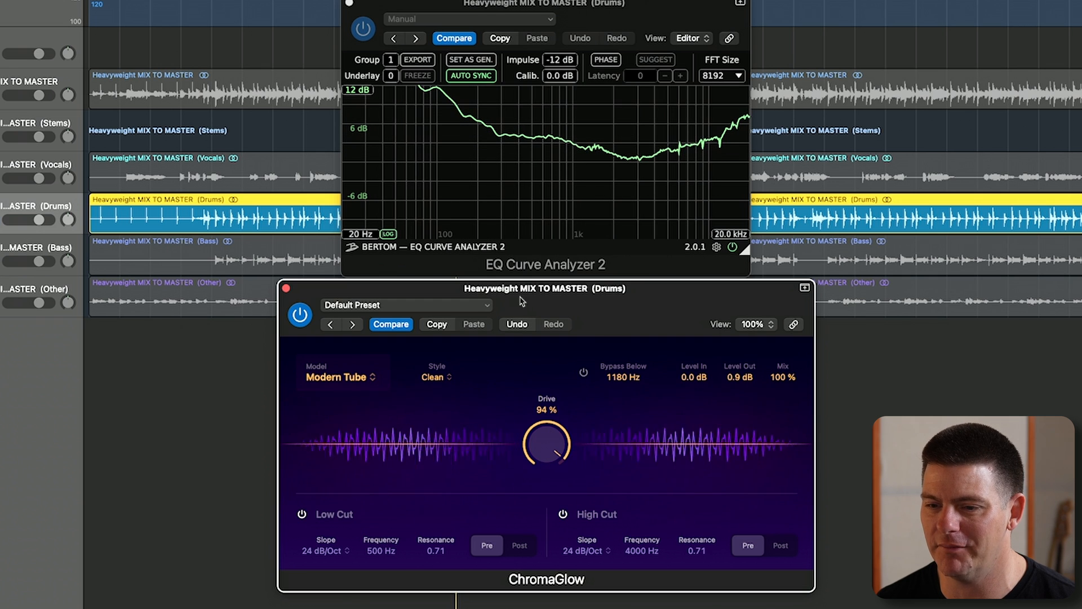
pyautogui.moveTo(541, 451); pyautogui.dragTo(526, 566)
# - Switch the ChromaGlow model to Retro Tube and test its response at 50 %, 73 % and 100 % Drive, returning to 0 %
pyautogui.click(359, 388)
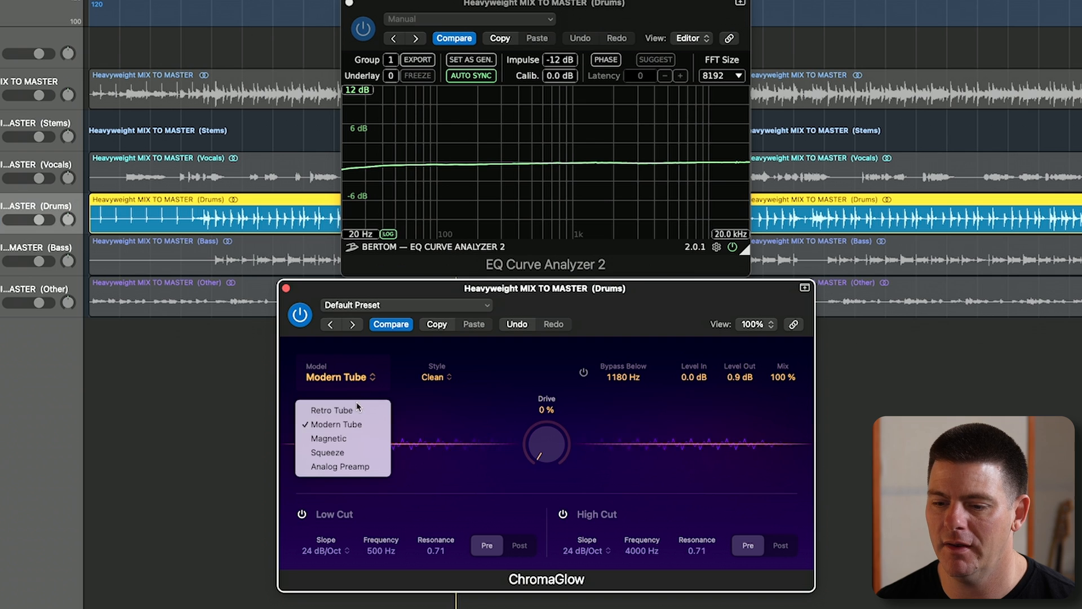
pyautogui.click(337, 410)
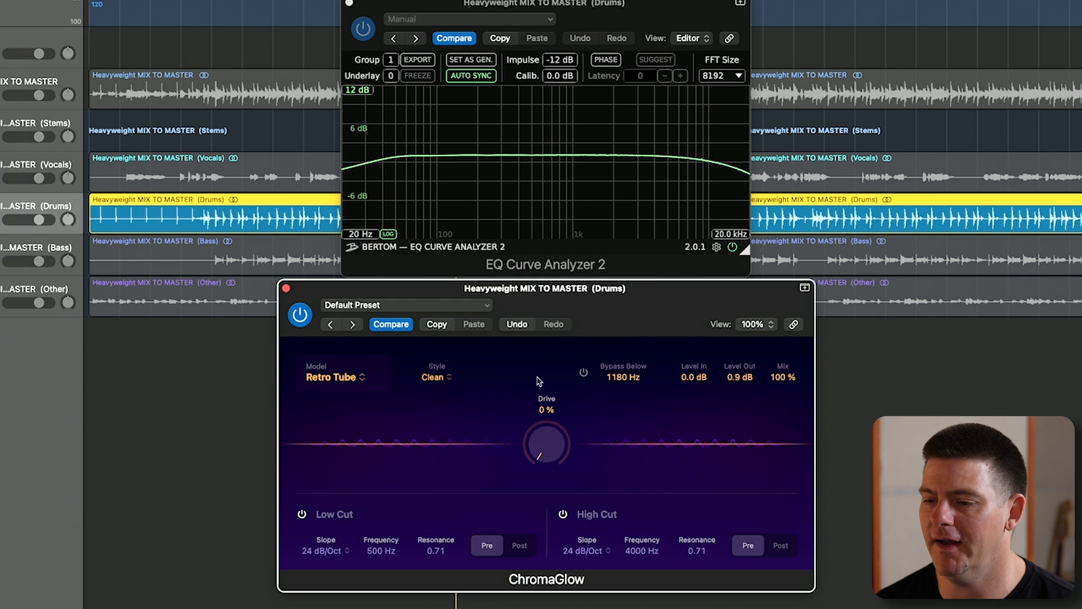
pyautogui.moveTo(547, 456); pyautogui.dragTo(529, 589)
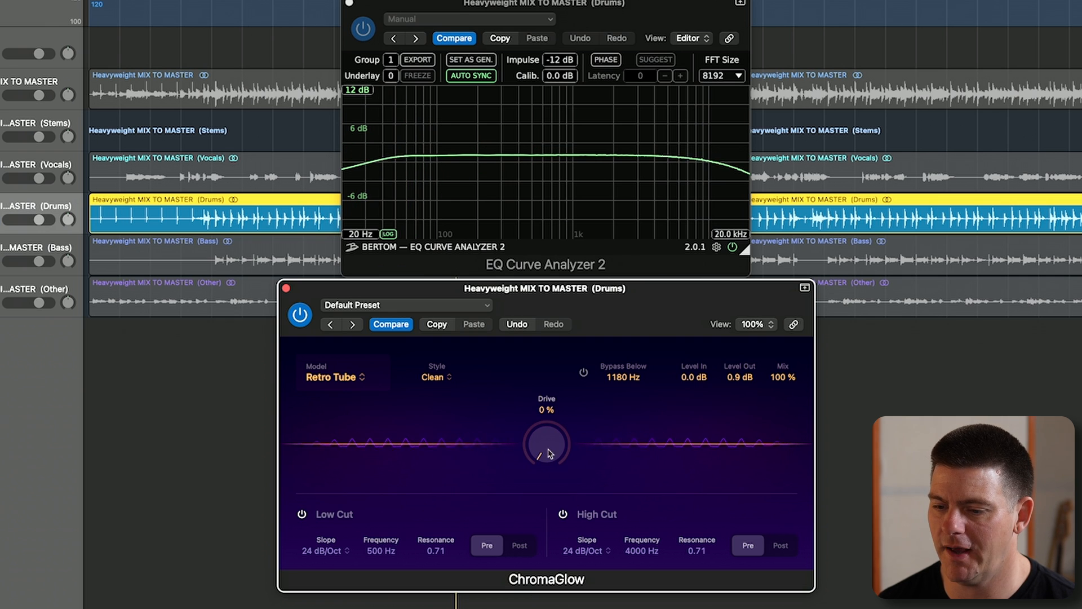
pyautogui.moveTo(548, 450); pyautogui.dragTo(561, 372)
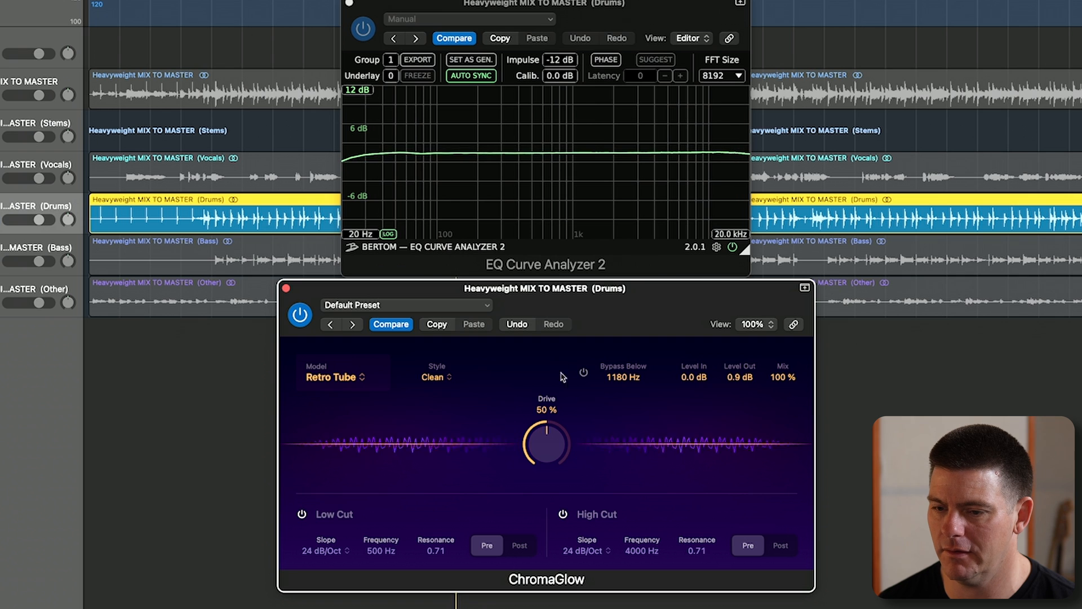
pyautogui.moveTo(540, 454); pyautogui.dragTo(543, 423)
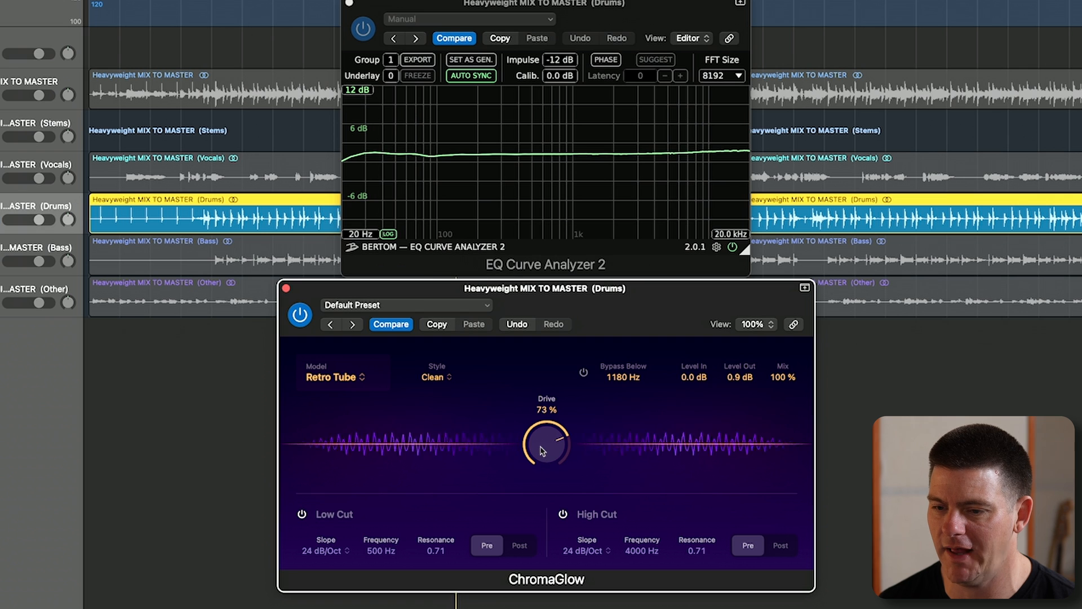
pyautogui.moveTo(542, 451); pyautogui.dragTo(559, 362)
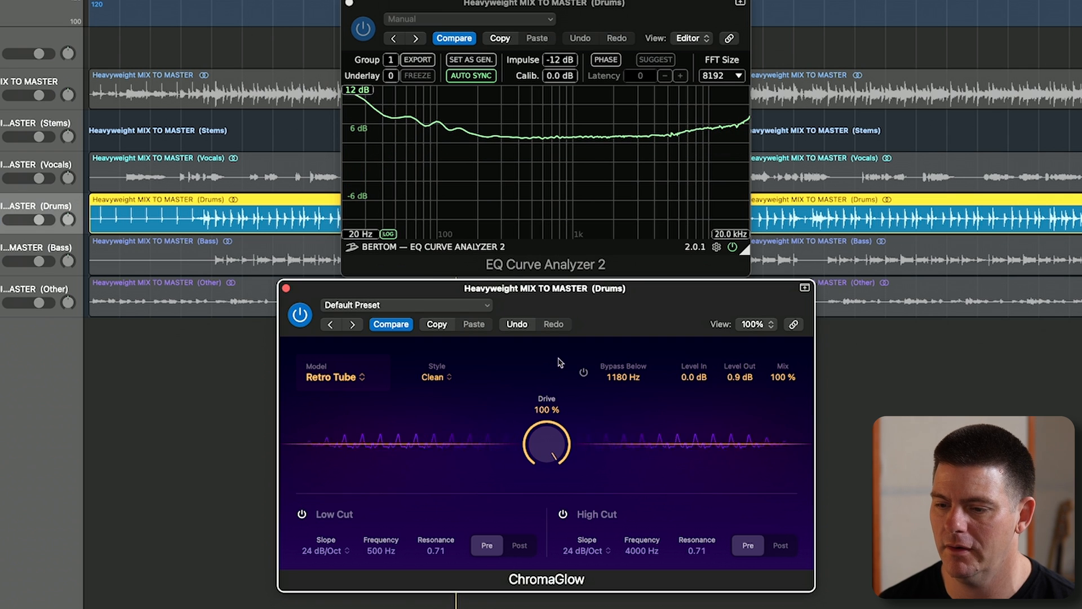
pyautogui.keyDown('alt'); pyautogui.click(546, 439); pyautogui.keyUp('alt')
# - Switch the model to Magnetic and examine its response at 53 %, 78 % and 100 % Drive, lowering it back to 1 %
pyautogui.click(356, 378)
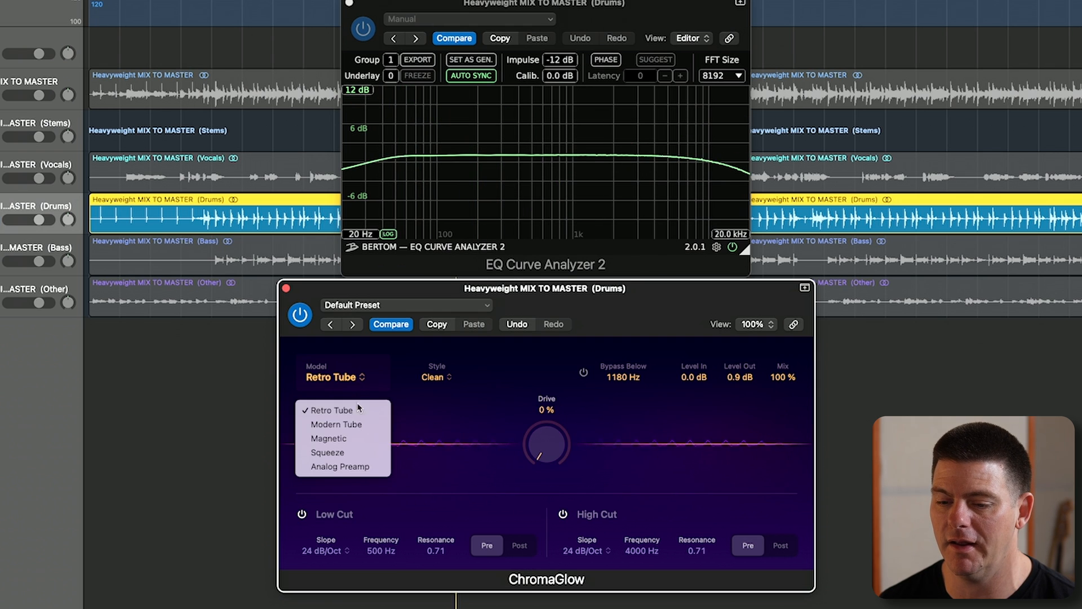
pyautogui.click(364, 444)
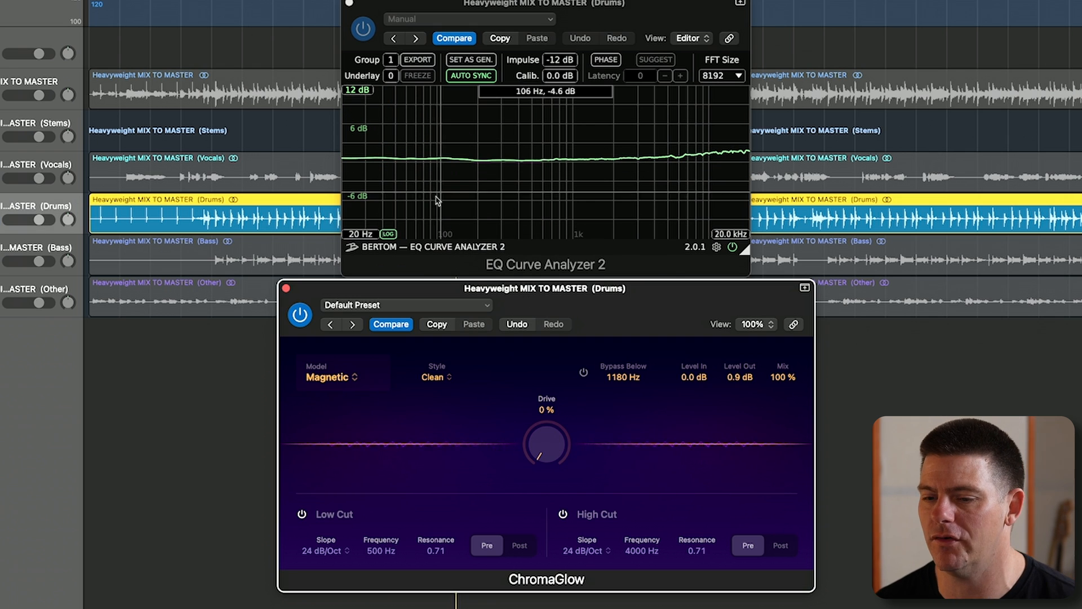
pyautogui.moveTo(561, 448); pyautogui.dragTo(561, 345)
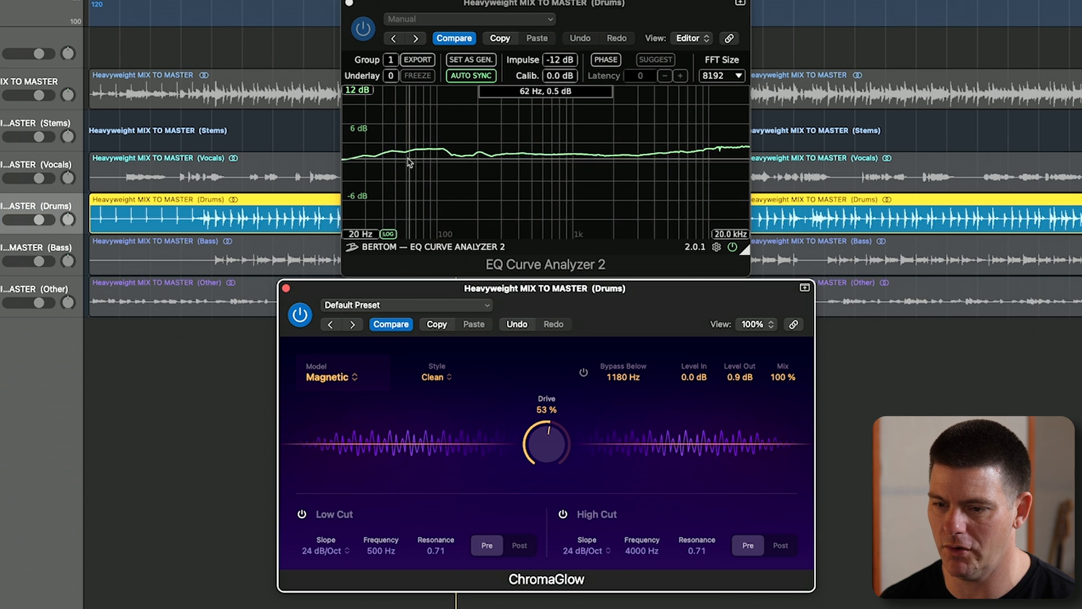
pyautogui.moveTo(540, 448); pyautogui.dragTo(544, 401)
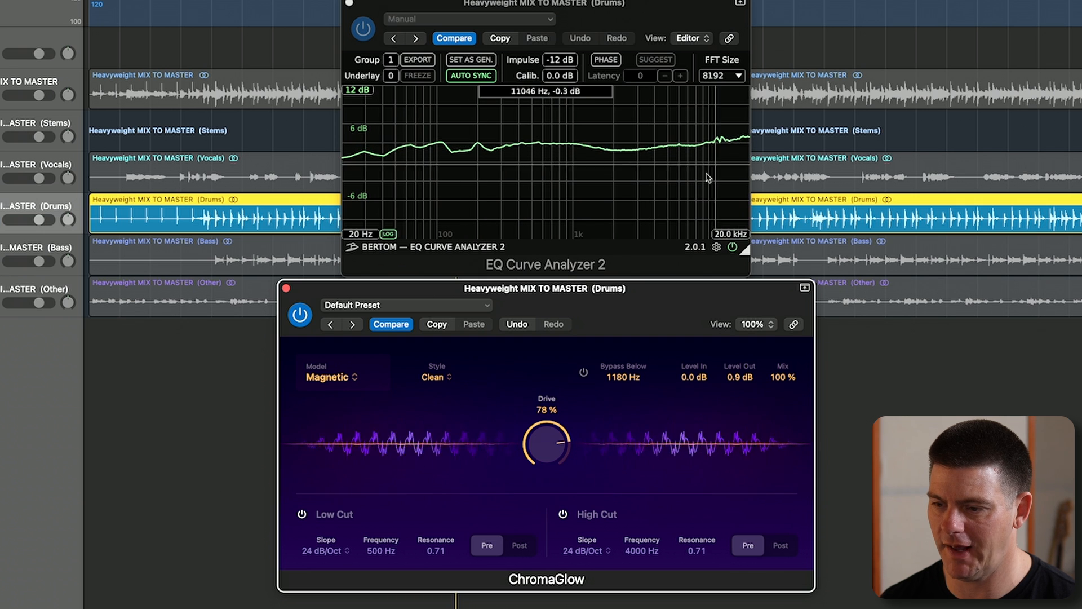
pyautogui.moveTo(557, 438); pyautogui.dragTo(575, 373)
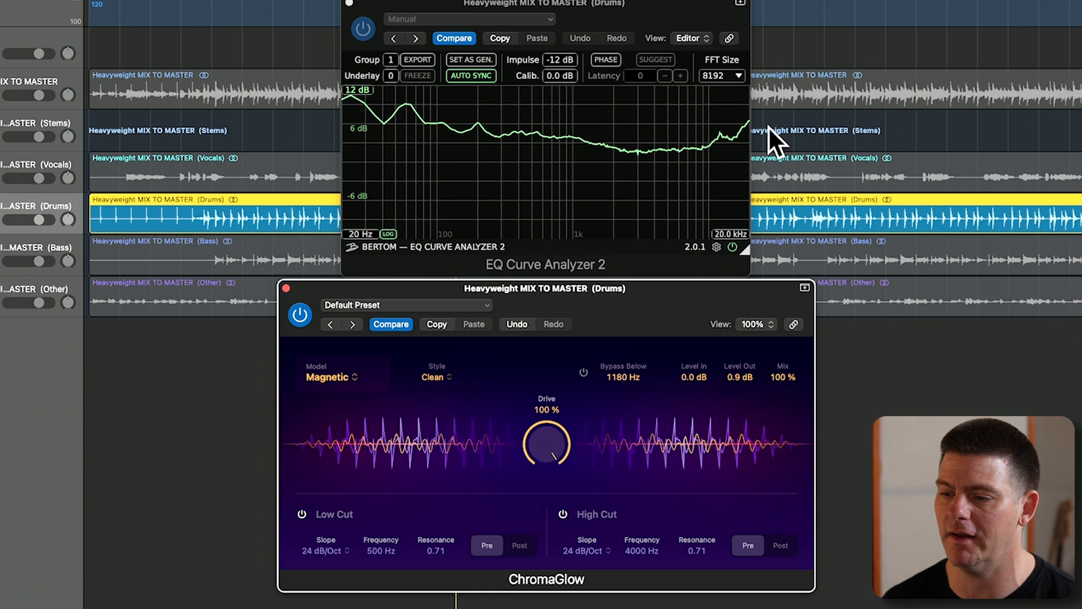
pyautogui.moveTo(518, 469); pyautogui.dragTo(521, 507)
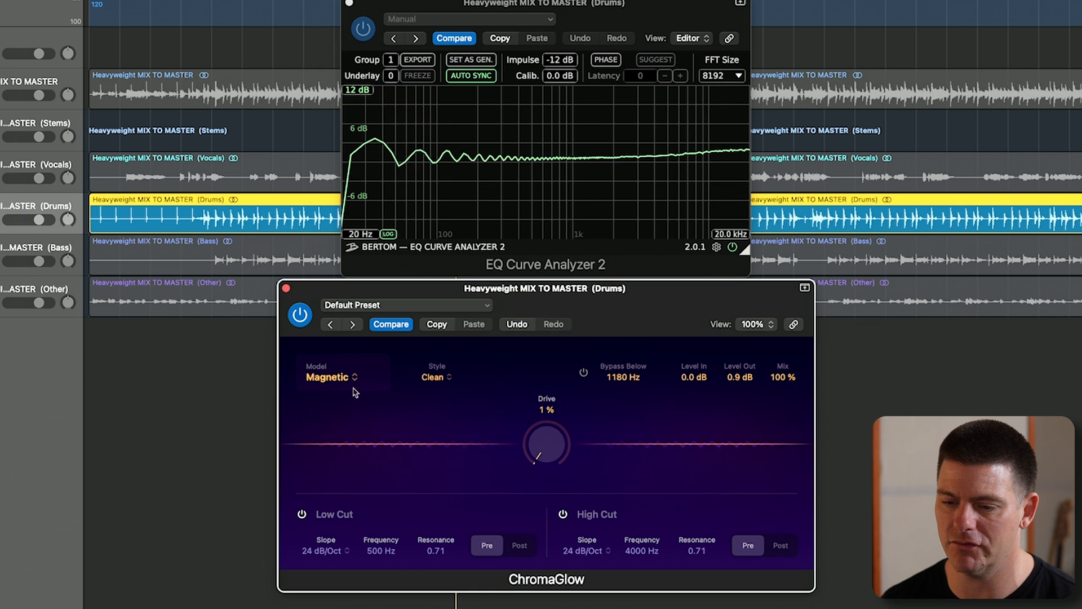
# - Switch to the Squeeze model and check its Soft Press response at 24 % and 15 % Squeeze, lowering it to 0 %
pyautogui.click(339, 377)
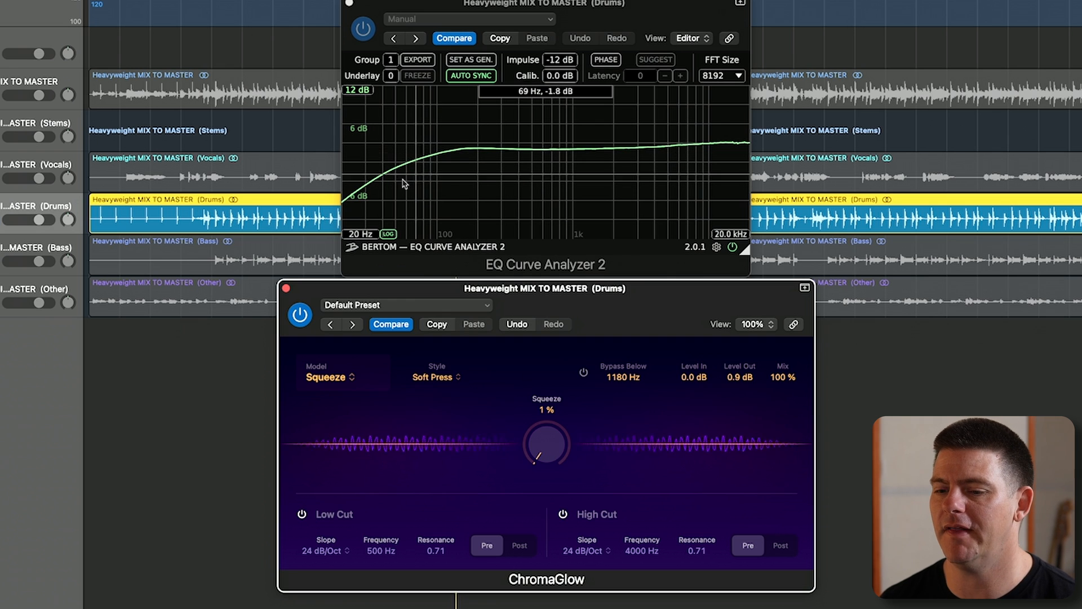
pyautogui.moveTo(552, 420); pyautogui.dragTo(552, 409)
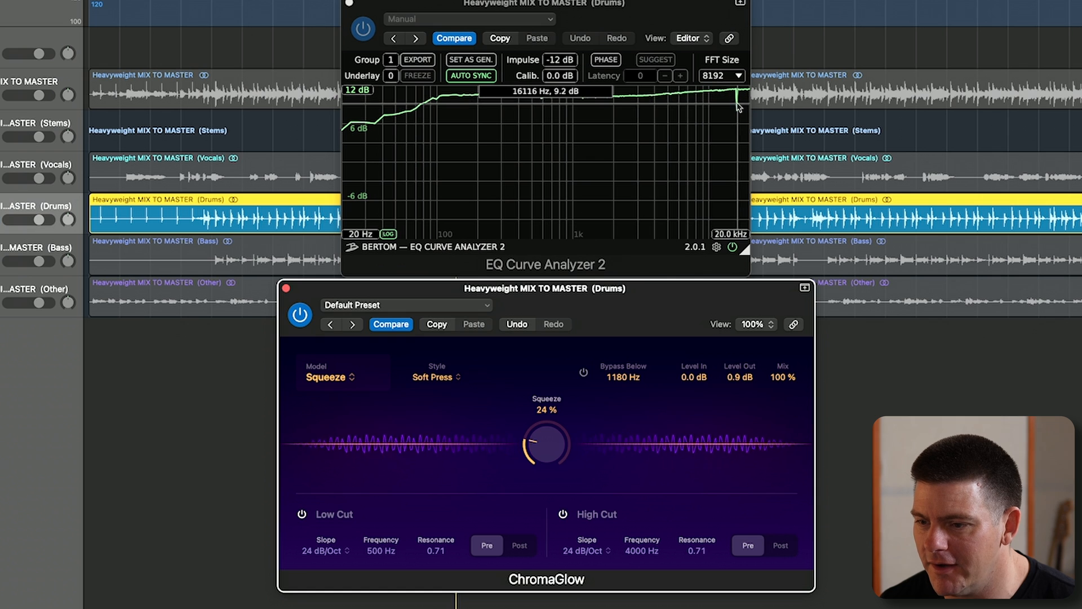
pyautogui.moveTo(557, 449)
pyautogui.mouseDown()
pyautogui.moveTo(557, 405)
pyautogui.moveTo(545, 583)
pyautogui.moveTo(545, 480)
pyautogui.moveTo(544, 542)
pyautogui.moveTo(536, 495)
pyautogui.moveTo(547, 462)
pyautogui.moveTo(549, 483)
pyautogui.moveTo(549, 456)
pyautogui.mouseUp()
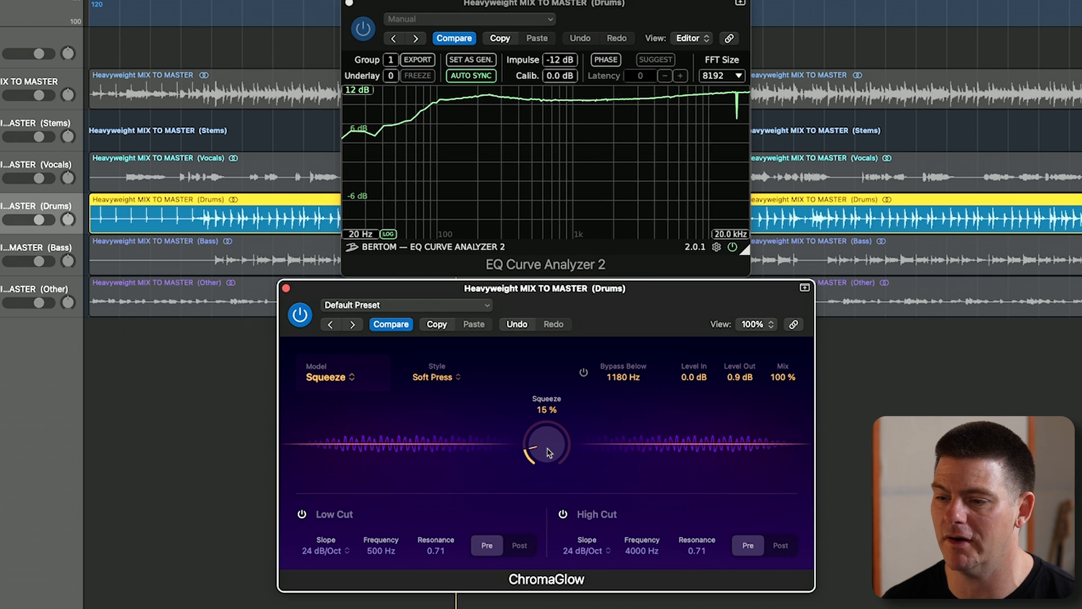
pyautogui.moveTo(549, 448); pyautogui.dragTo(549, 485)
# - Switch the model to Analog Preamp and try the Colorful style at 0 % Drive
pyautogui.click(351, 377)
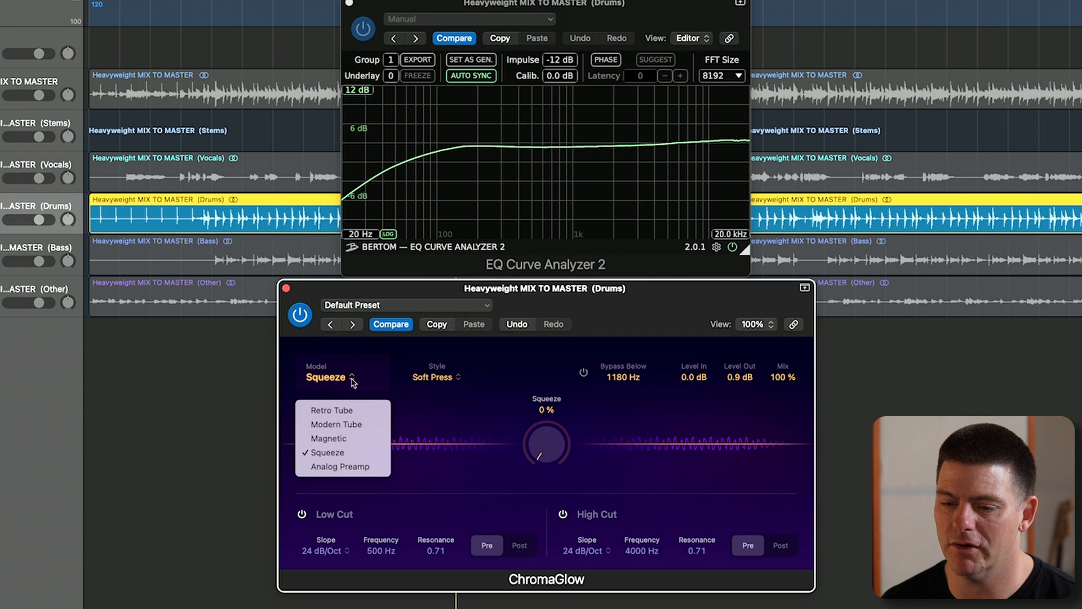
pyautogui.click(355, 467)
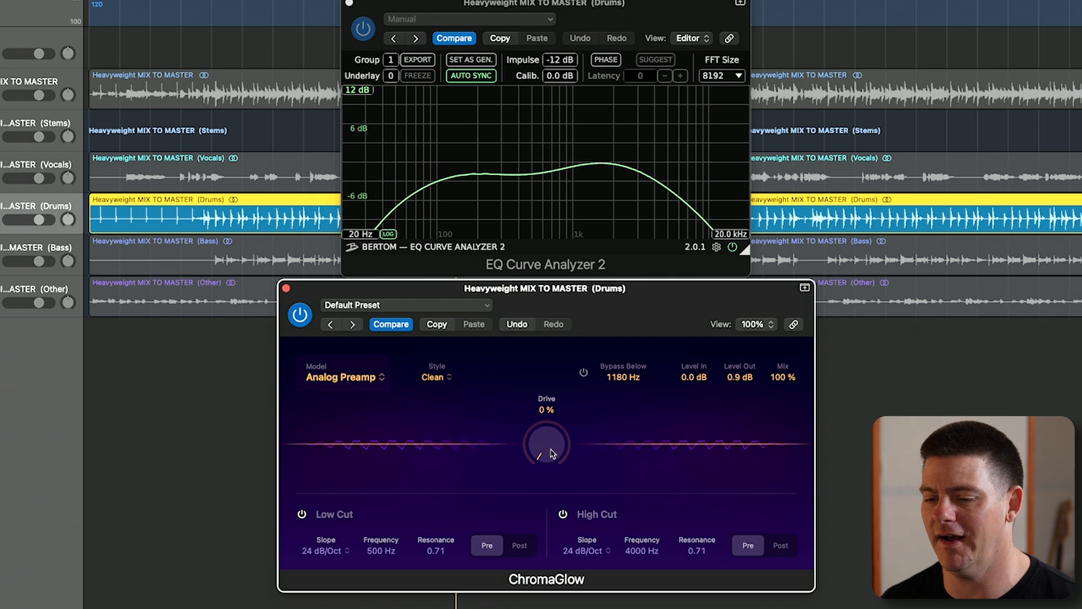
pyautogui.moveTo(551, 450)
pyautogui.mouseDown()
pyautogui.moveTo(551, 410)
pyautogui.moveTo(546, 456)
pyautogui.mouseUp()
pyautogui.click(450, 379)
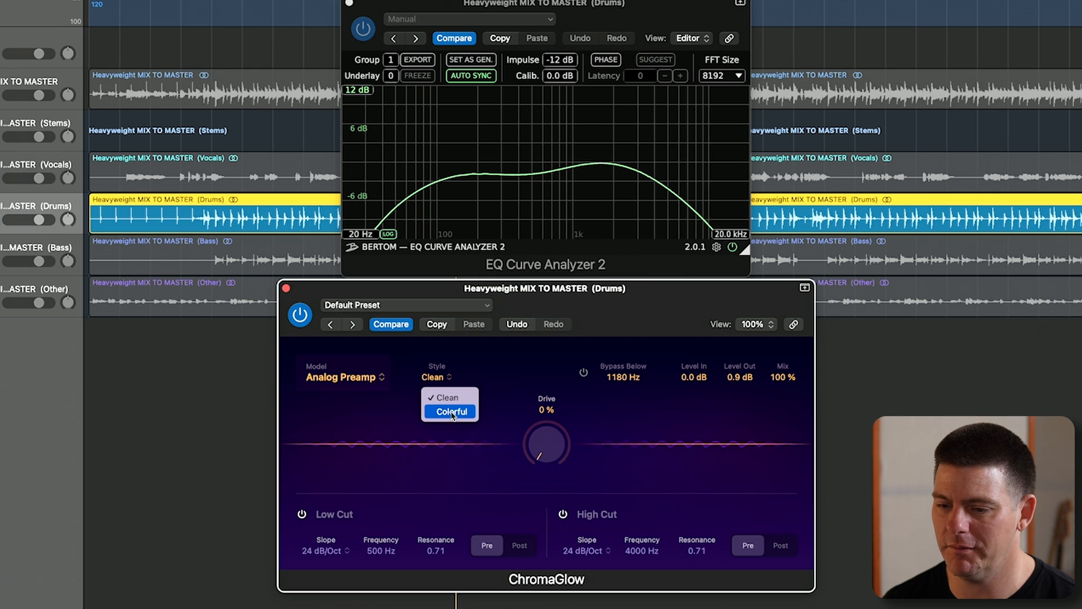
pyautogui.click(452, 412)
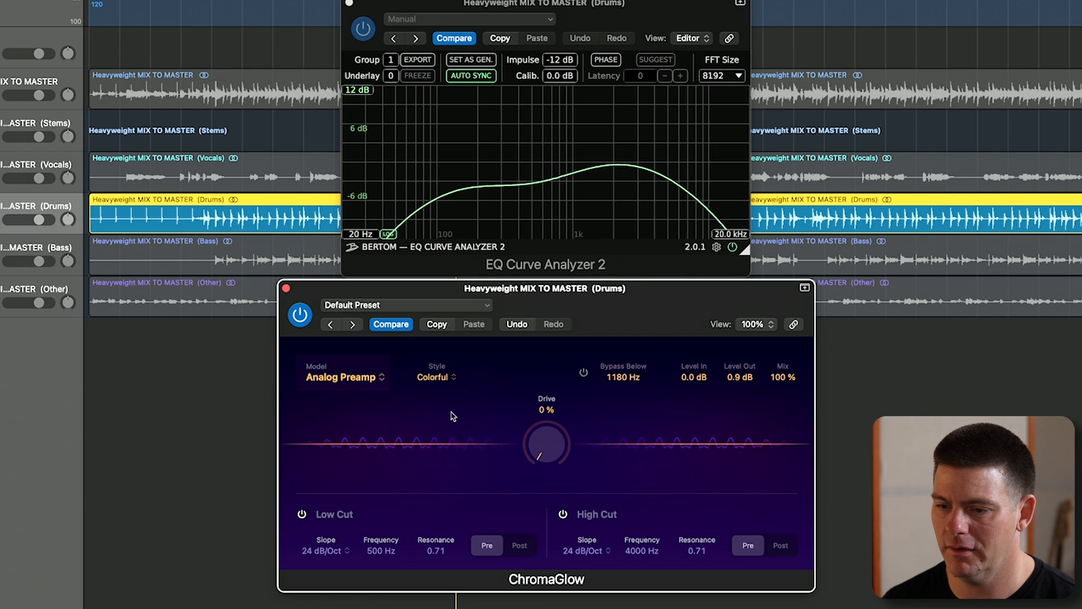
# - Return the Analog Preamp to the Clean style and test its response at 91 % Drive before lowering the Drive again
pyautogui.click(442, 377)
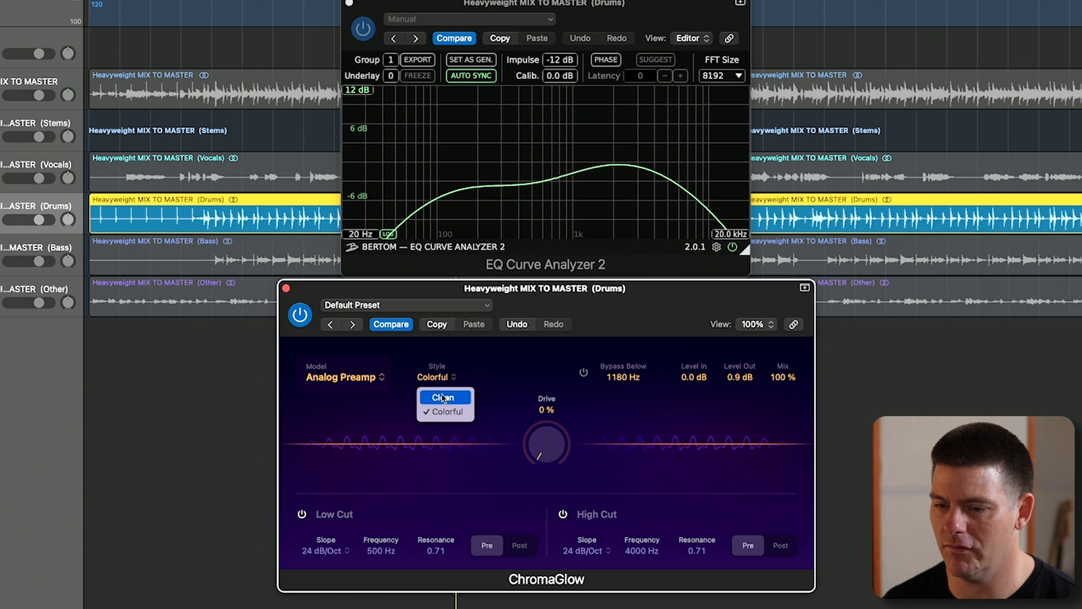
pyautogui.click(443, 398)
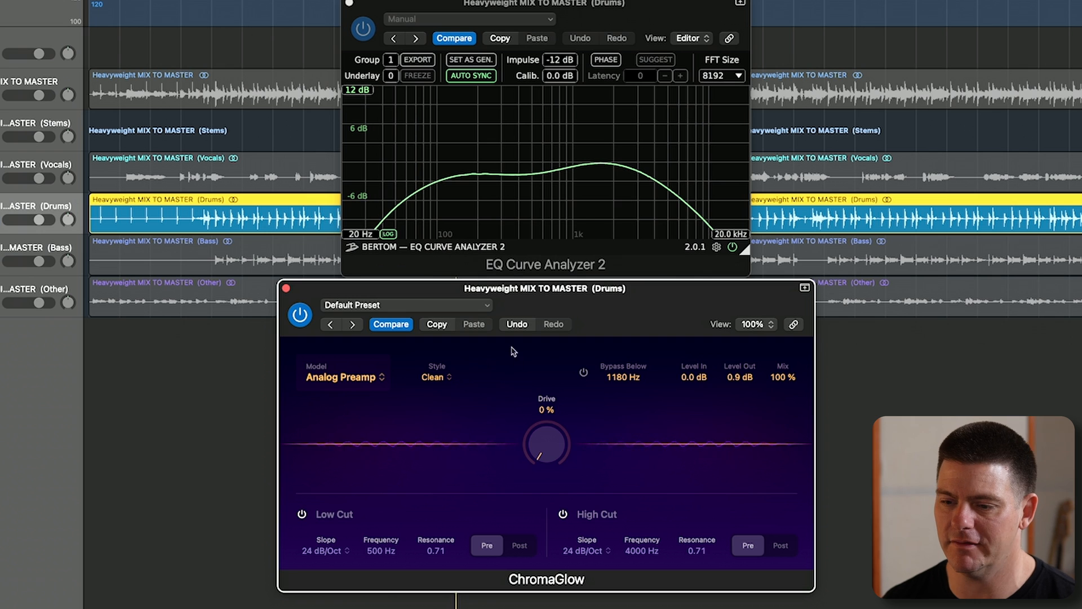
pyautogui.moveTo(552, 436); pyautogui.dragTo(568, 329)
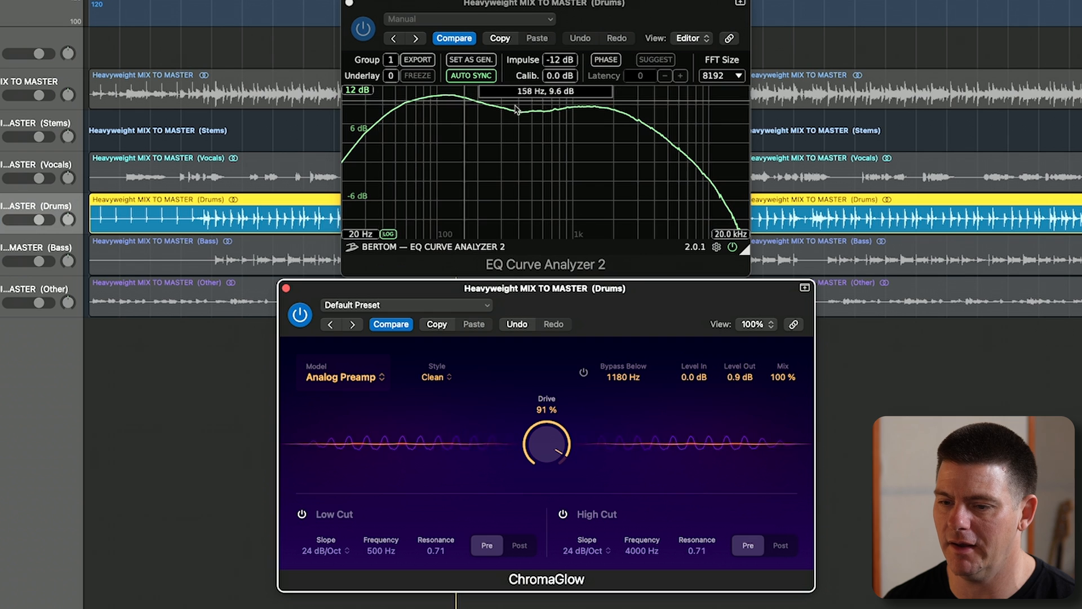
pyautogui.moveTo(545, 438); pyautogui.dragTo(545, 606)
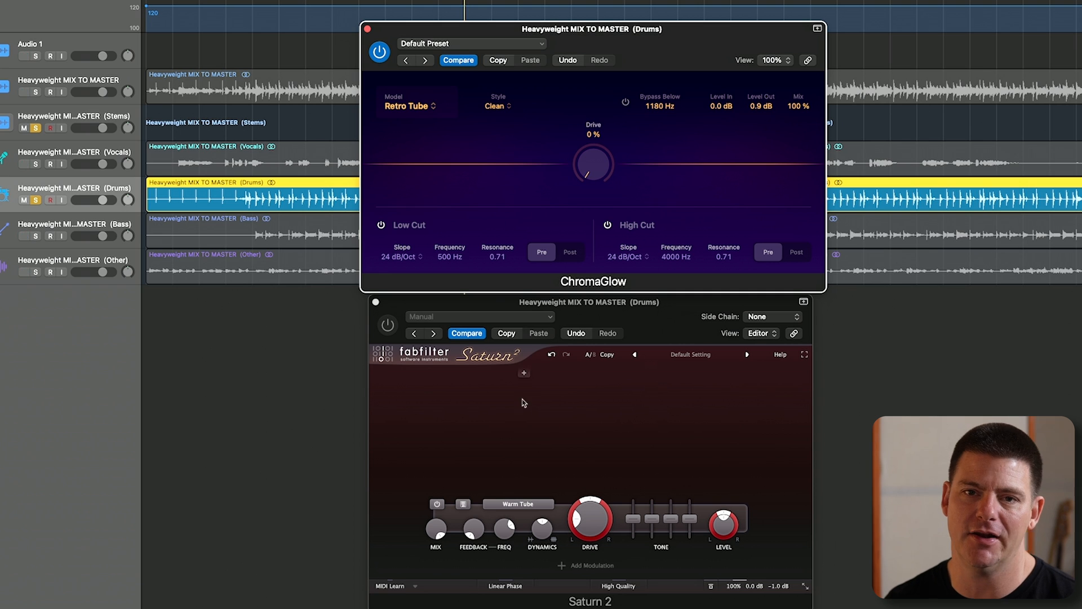
# - Play the drums through ChromaGlow's Retro Tube, raise the Drive to 51 % and compare it with bypass, leaving it bypassed
pyautogui.press('space')
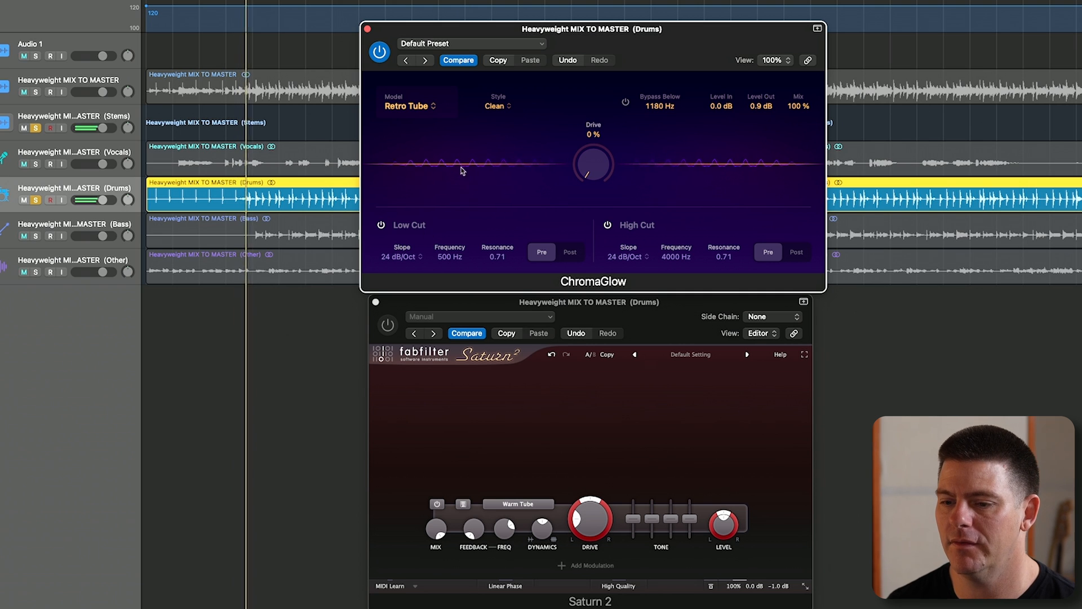
pyautogui.moveTo(586, 160); pyautogui.dragTo(594, 84)
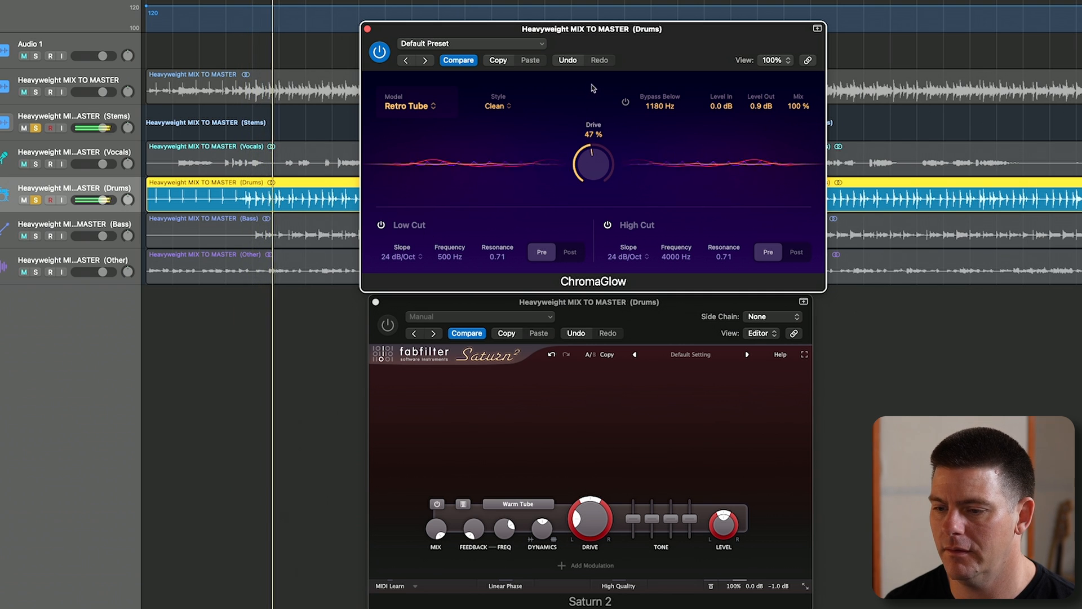
pyautogui.click(380, 52)
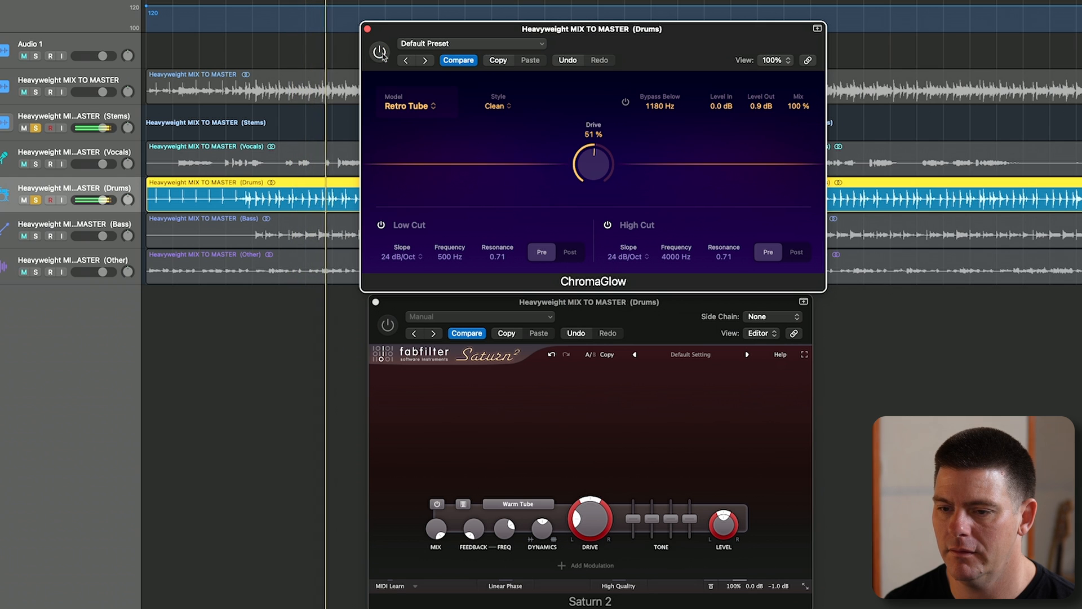
pyautogui.click(380, 53)
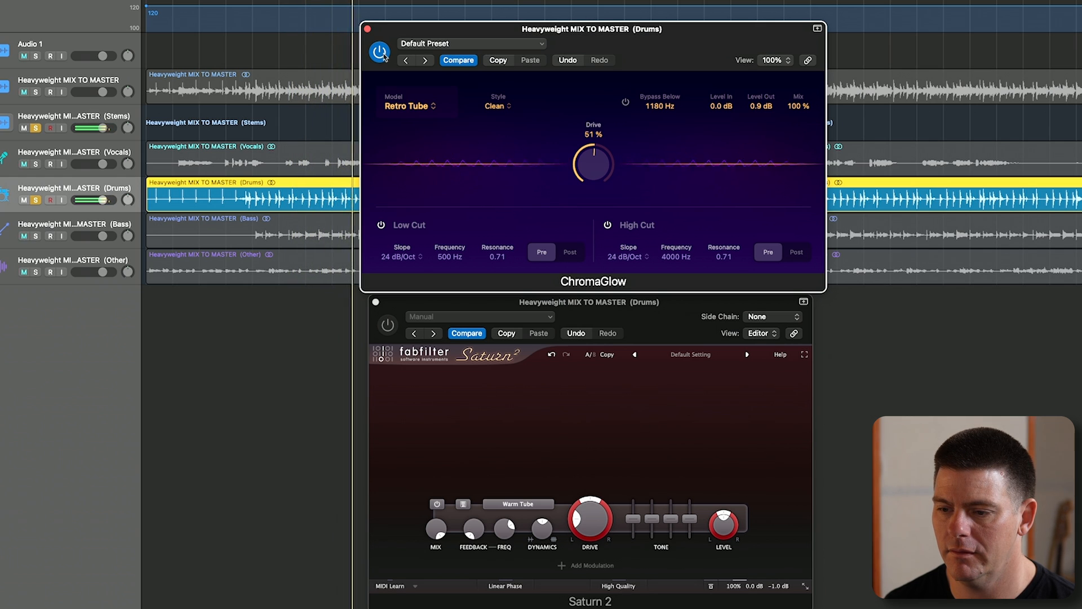
pyautogui.click(381, 53)
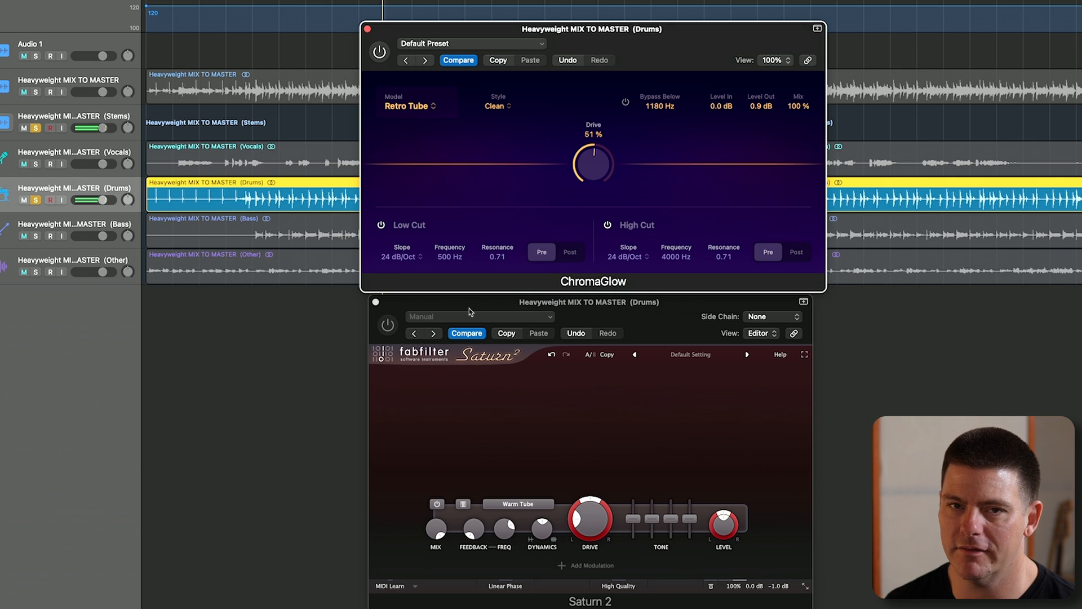
# - Enable Saturn 2 on the drums, raise its Warm Tube drive to about 49 % during playback, and bypass it for comparison
pyautogui.click(409, 310)
pyautogui.click(388, 326)
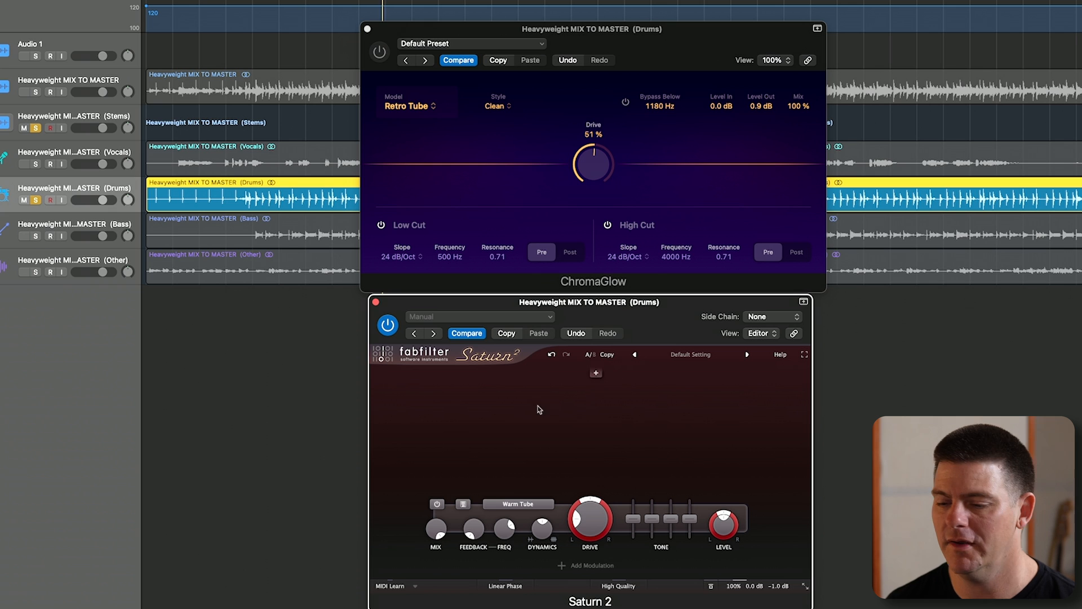
pyautogui.press('space')
pyautogui.moveTo(588, 481)
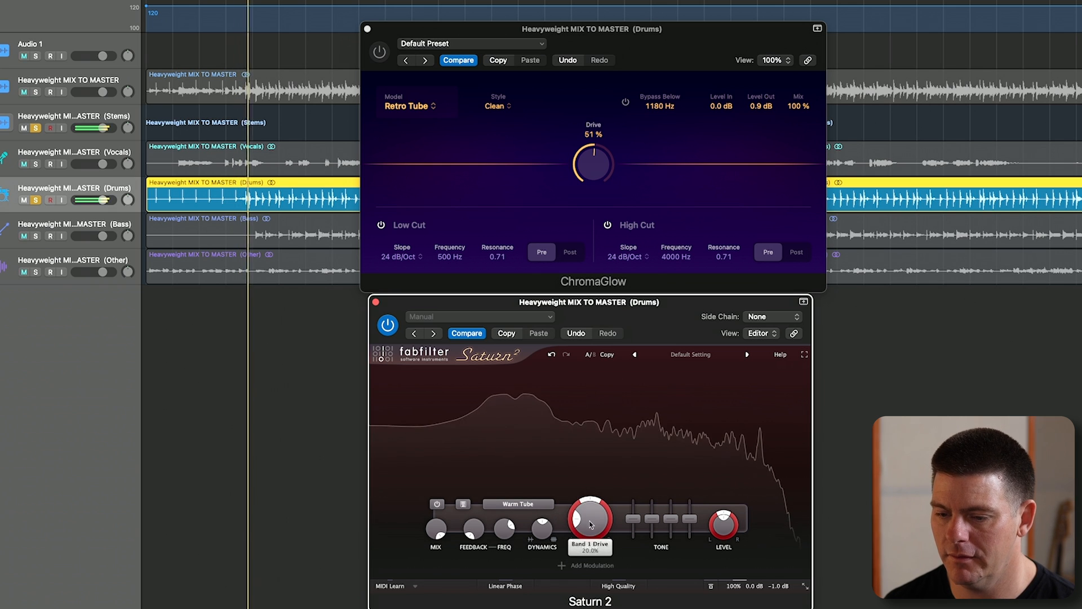
pyautogui.moveTo(587, 478)
pyautogui.mouseDown()
pyautogui.moveTo(589, 466)
pyautogui.moveTo(587, 490)
pyautogui.mouseUp()
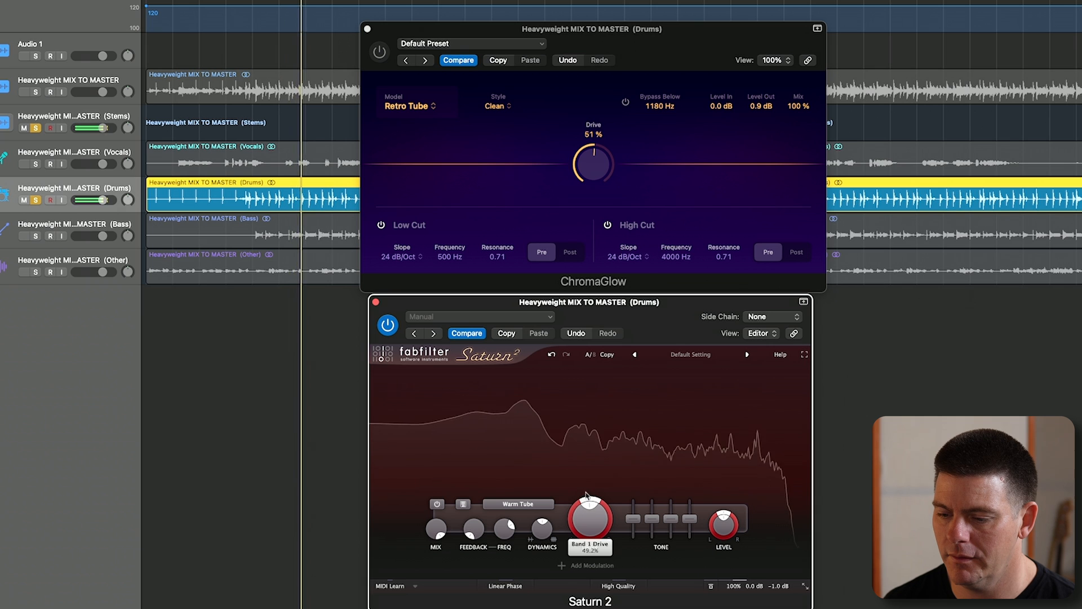
pyautogui.click(390, 337)
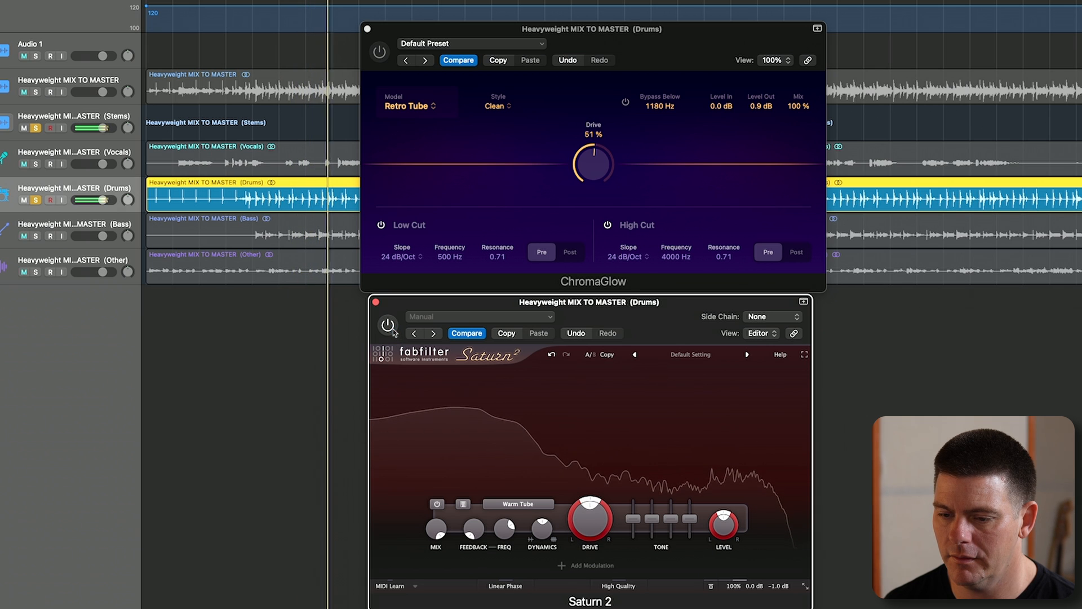
# - Alternate between ChromaGlow and Saturn 2 on the playing drums, raising Saturn 2's Drive slightly for a closer comparison
pyautogui.click(380, 52)
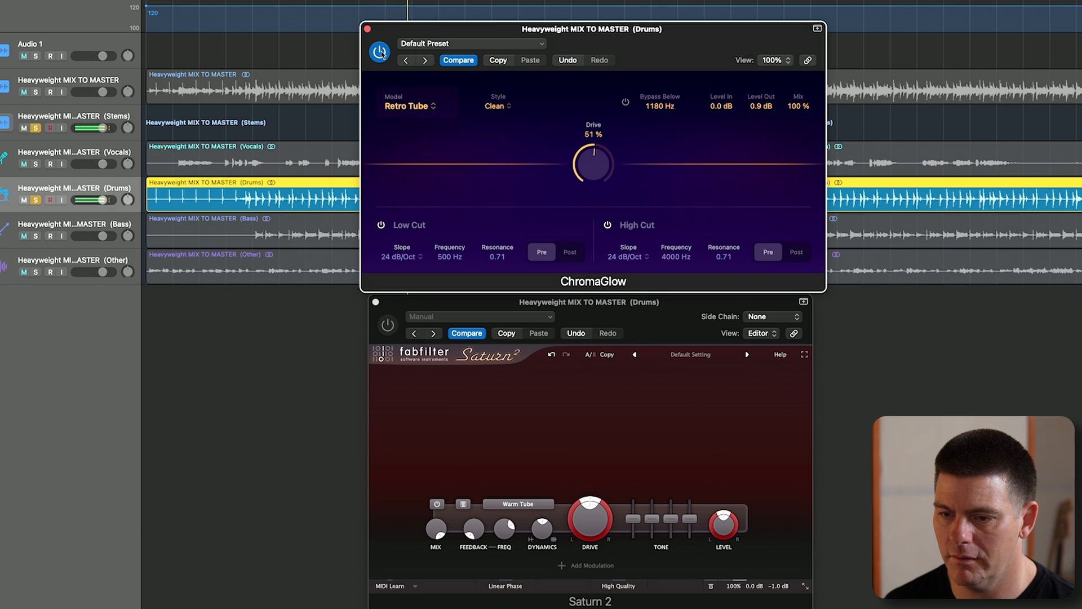
pyautogui.click(380, 52)
pyautogui.click(387, 324)
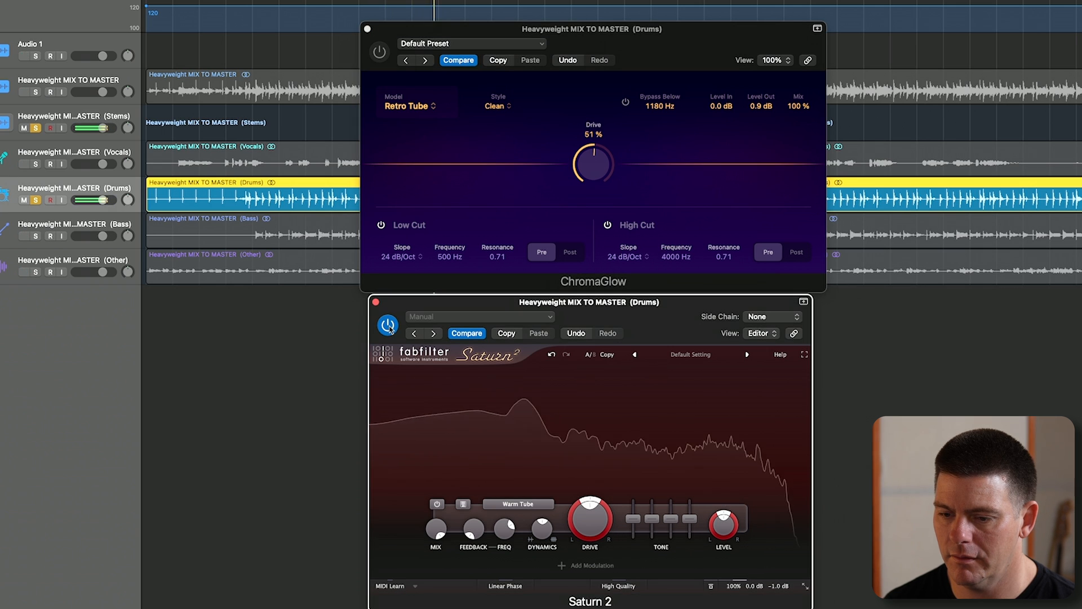
pyautogui.moveTo(592, 500)
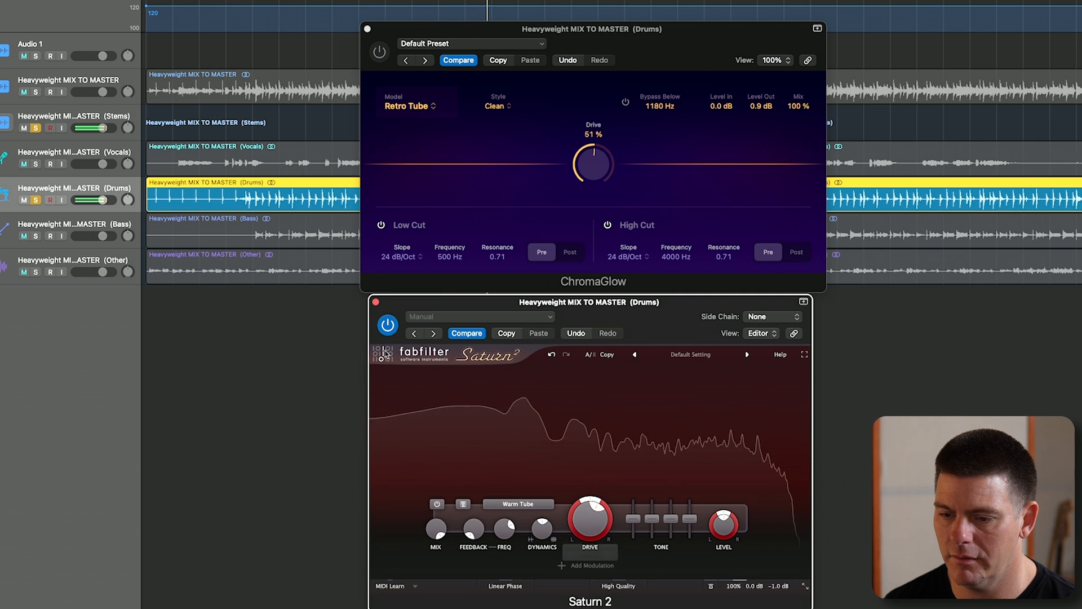
pyautogui.click(387, 330)
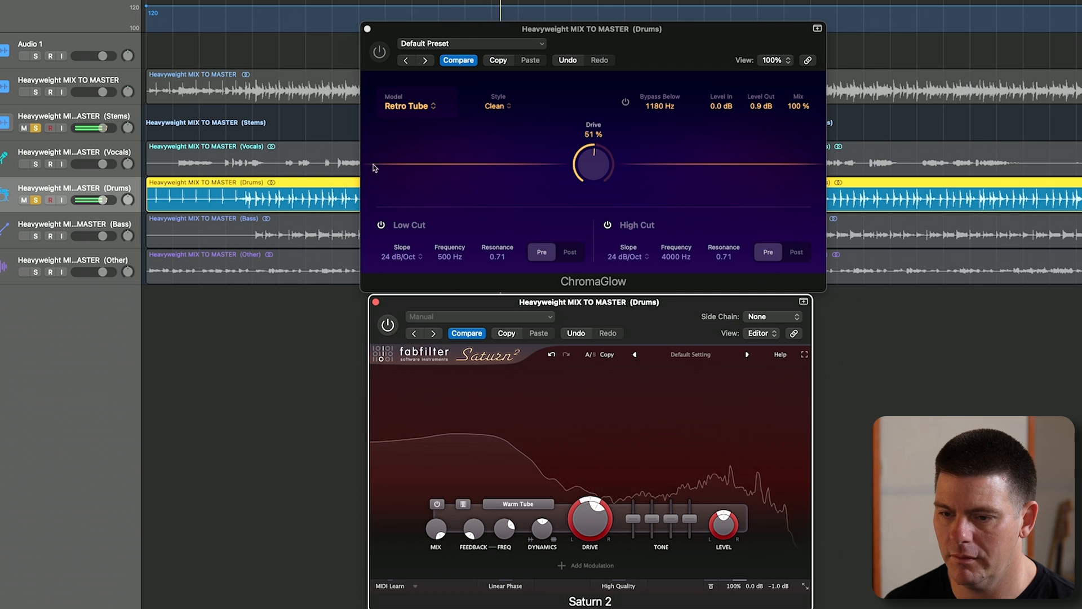
pyautogui.click(379, 54)
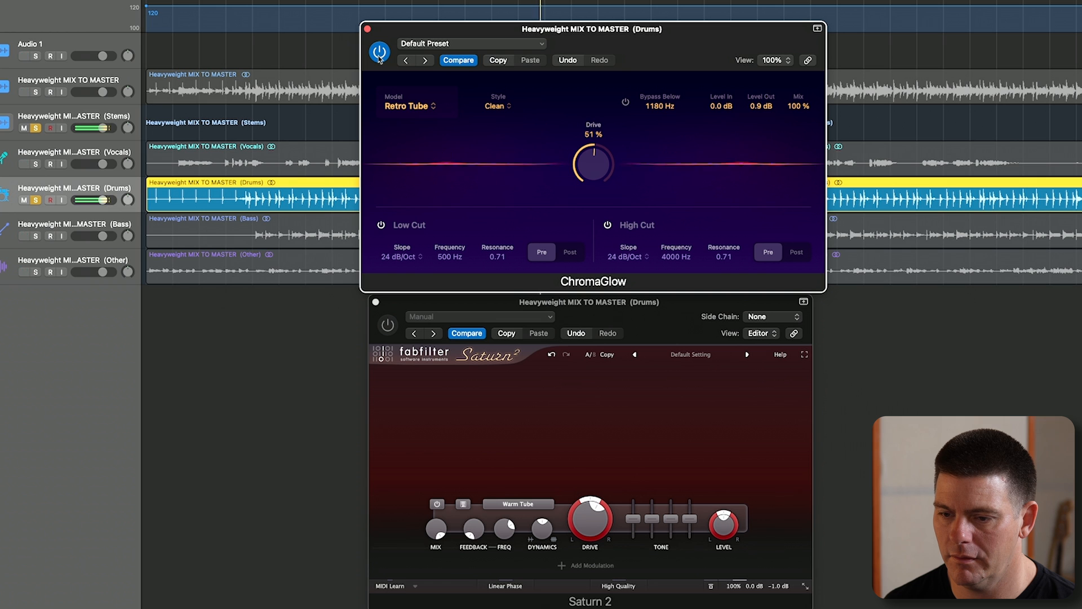
pyautogui.click(379, 54)
pyautogui.click(387, 325)
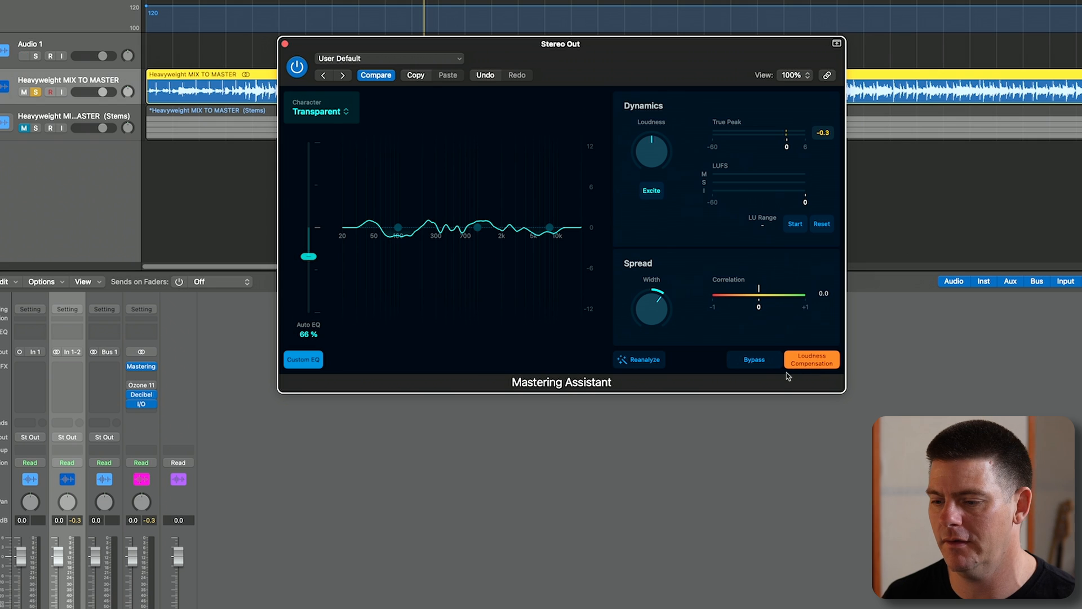
# - Play the full mix and compare Mastering Assistant's processing with its bypass several times, leaving the processing active
pyautogui.press('space')
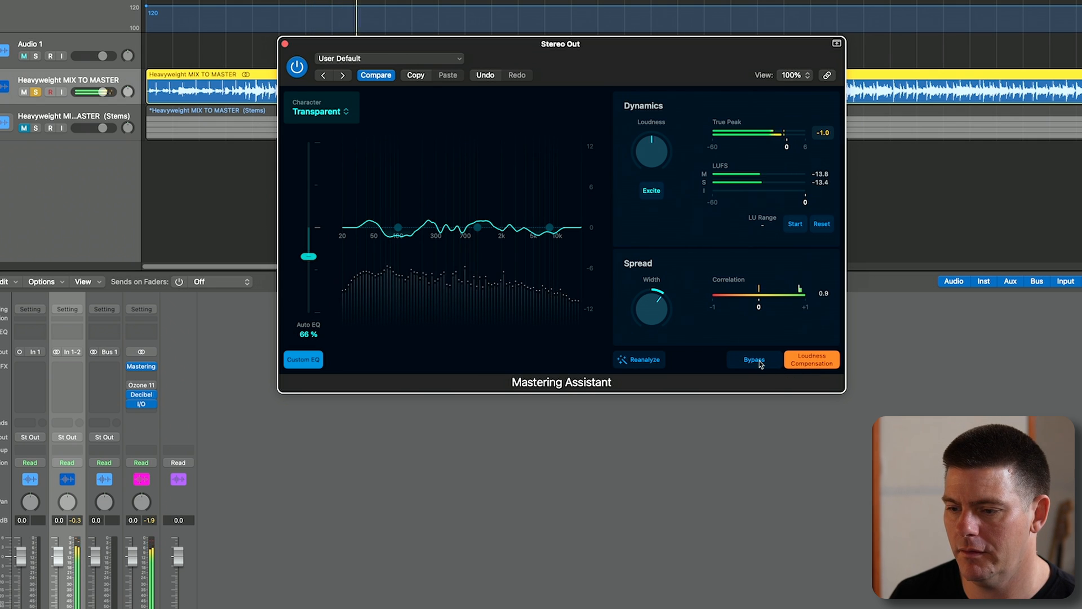
pyautogui.click(754, 360)
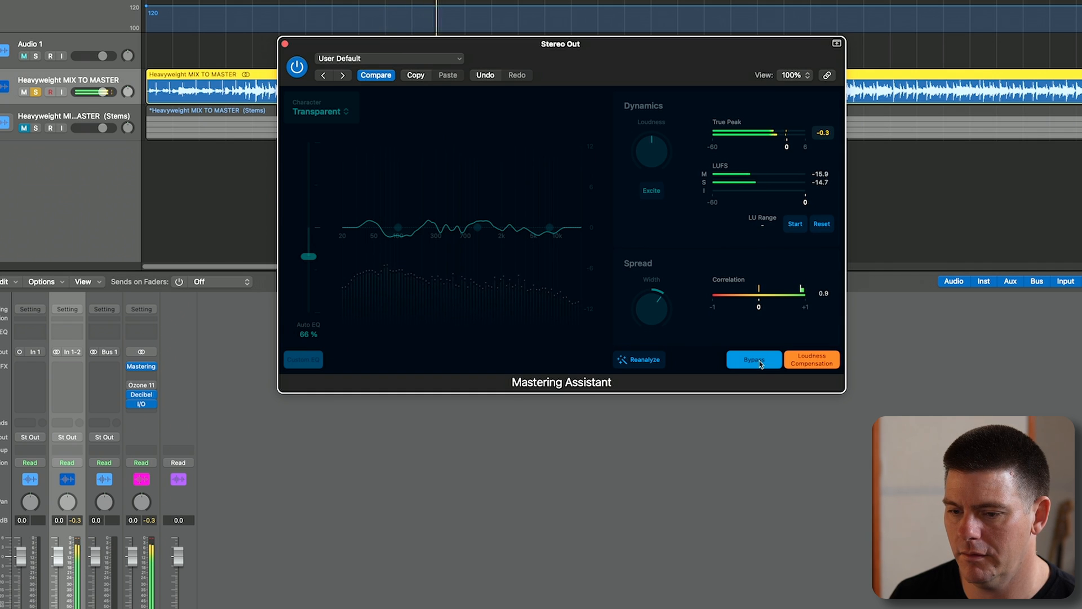
pyautogui.click(755, 359)
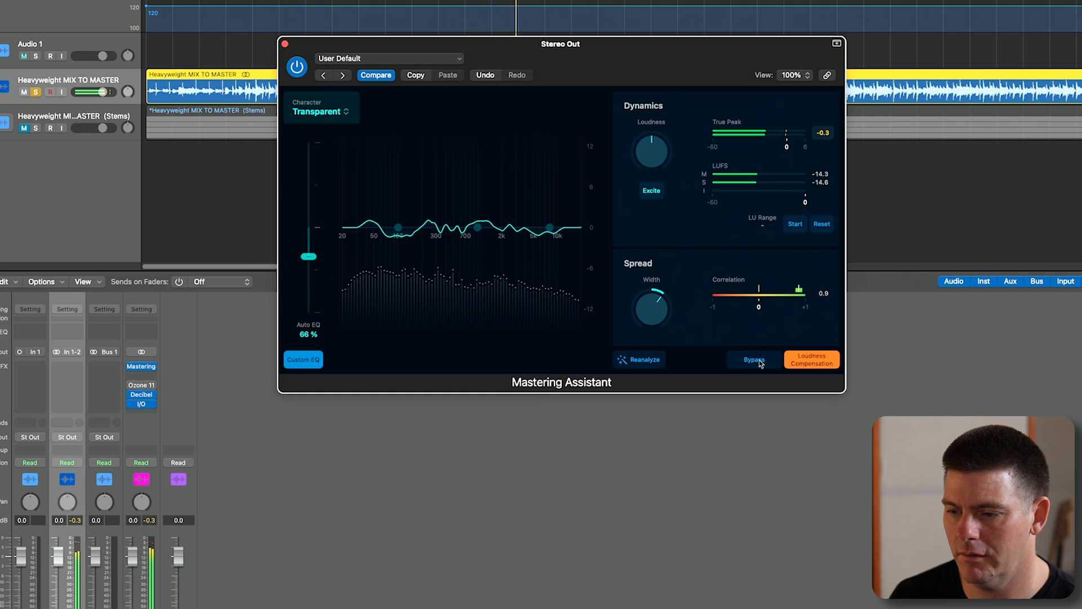
pyautogui.click(759, 363)
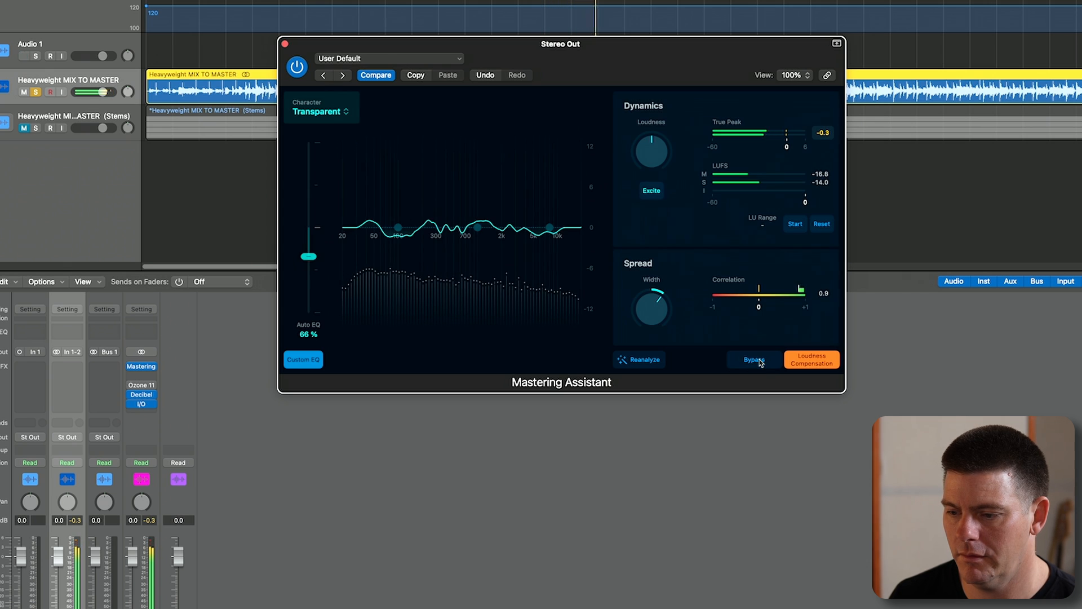
pyautogui.click(760, 361)
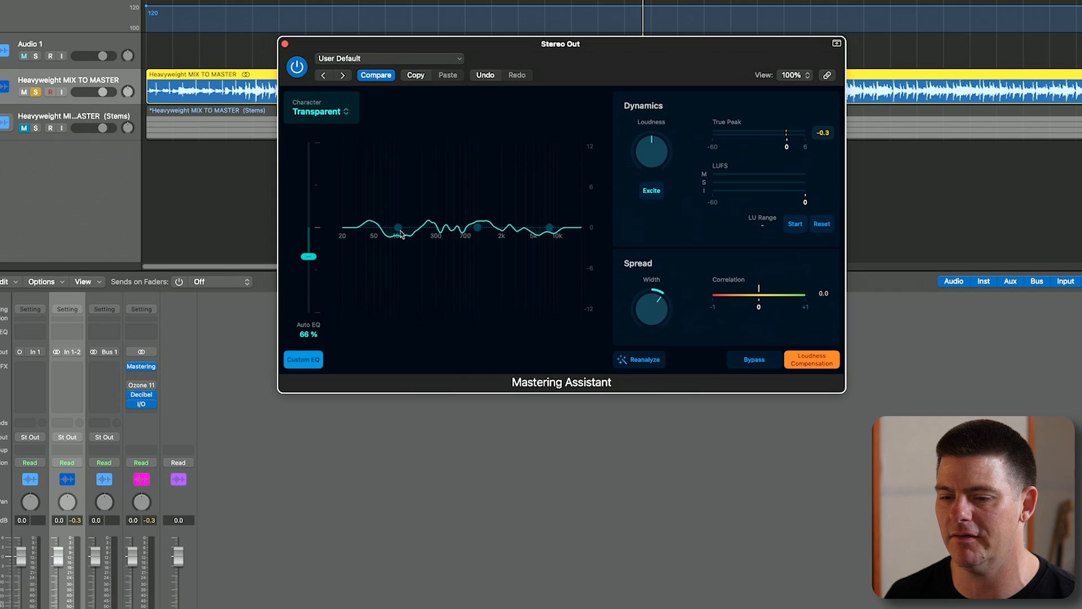
pyautogui.moveTo(401, 235)
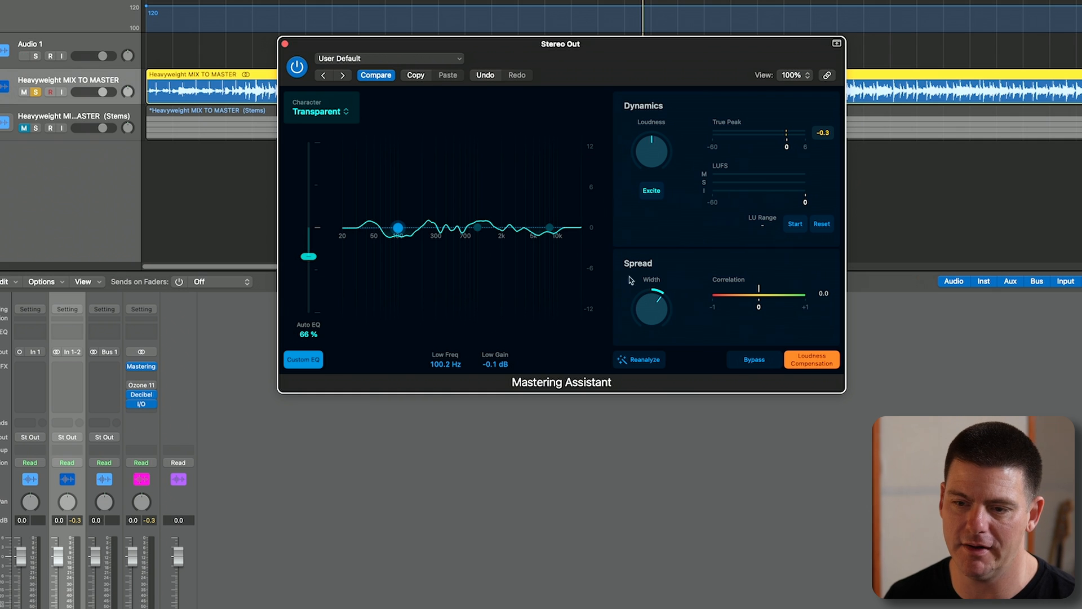
# - Turn off Mastering Assistant, open Ozone 11 on the stereo output and let its assistant analyze the playing mix
pyautogui.click(296, 67)
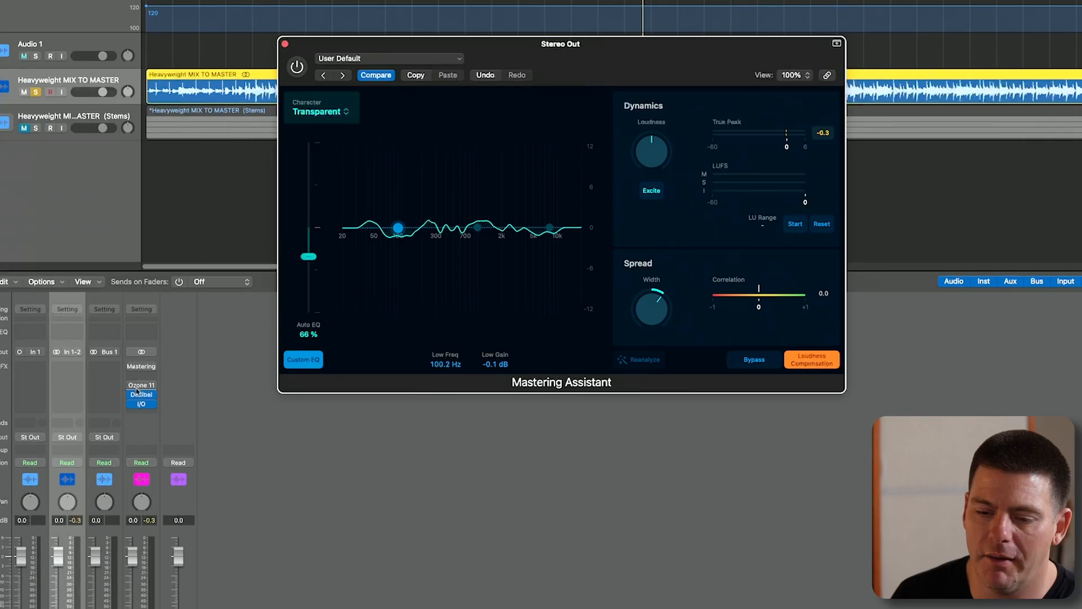
pyautogui.click(142, 387)
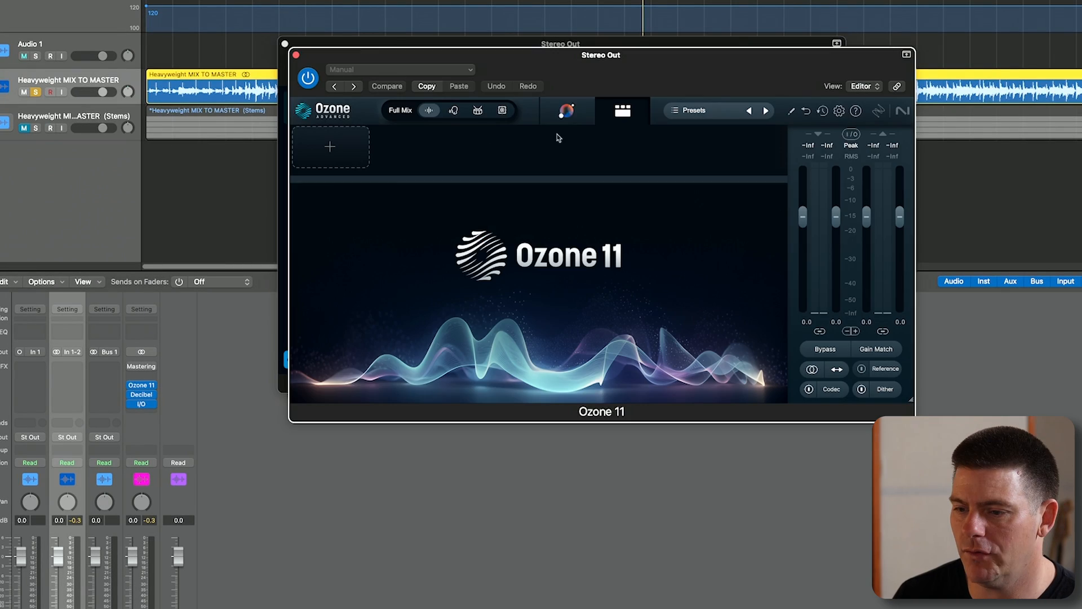
pyautogui.press('space')
pyautogui.click(567, 111)
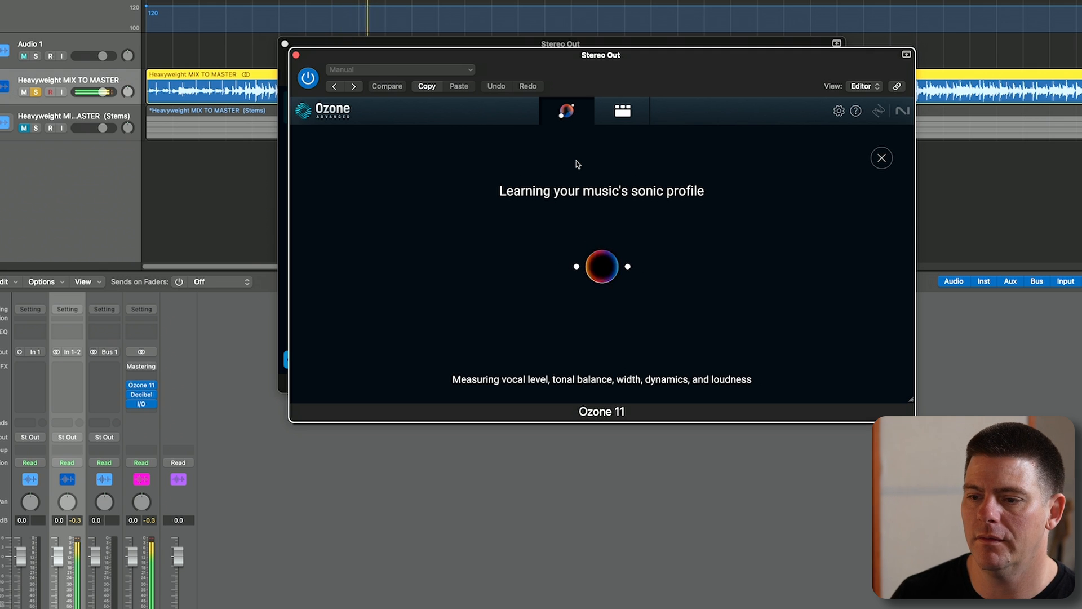
pyautogui.moveTo(472, 57); pyautogui.dragTo(435, 65)
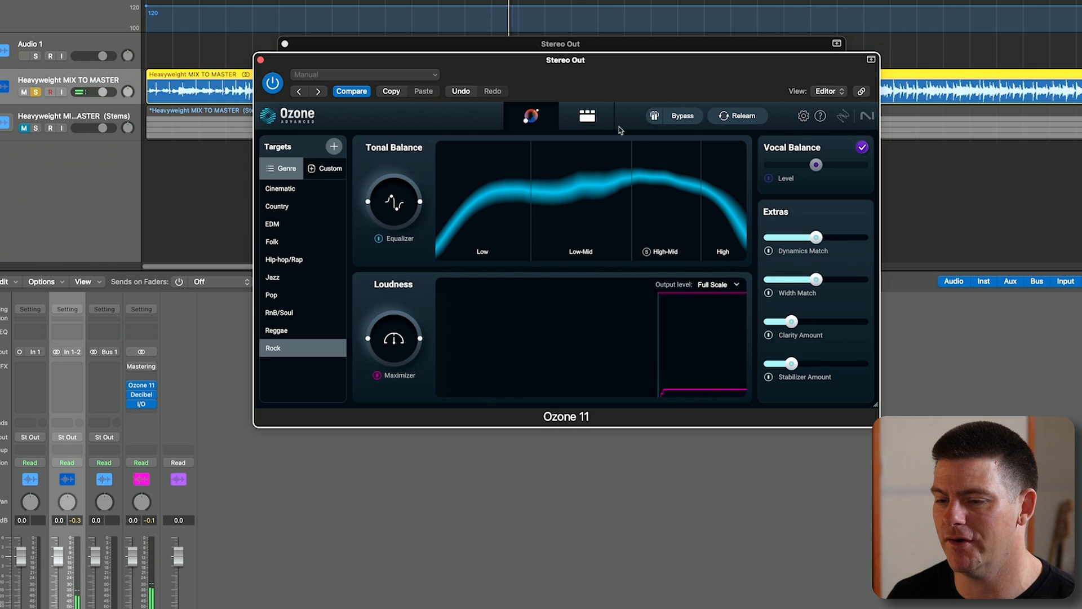
# - Show Ozone 11's individual module chain and make sure Gain Match is on, moving its window lower
pyautogui.click(588, 116)
pyautogui.click(843, 360)
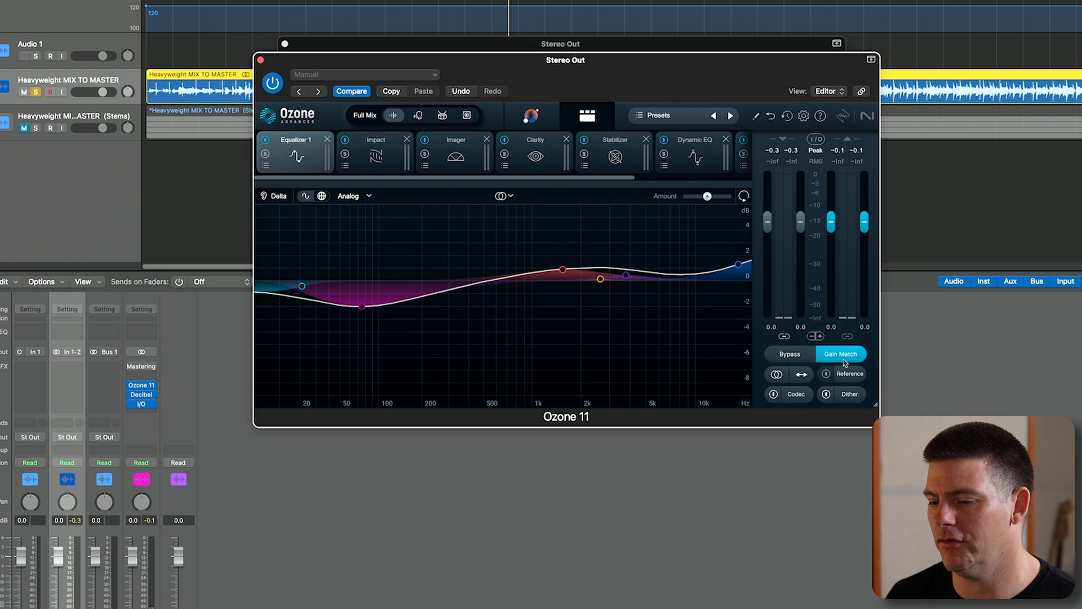
pyautogui.moveTo(607, 65); pyautogui.dragTo(620, 122)
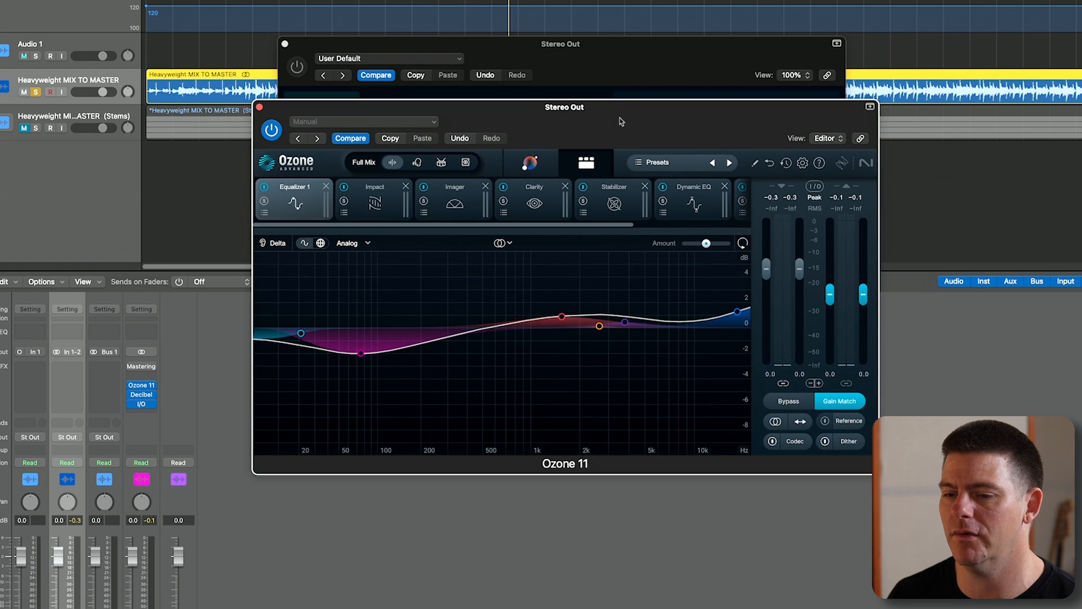
# - Play the mix through Ozone 11 and compare its gain-matched processing with bypass, leaving the processing active
pyautogui.press('space')
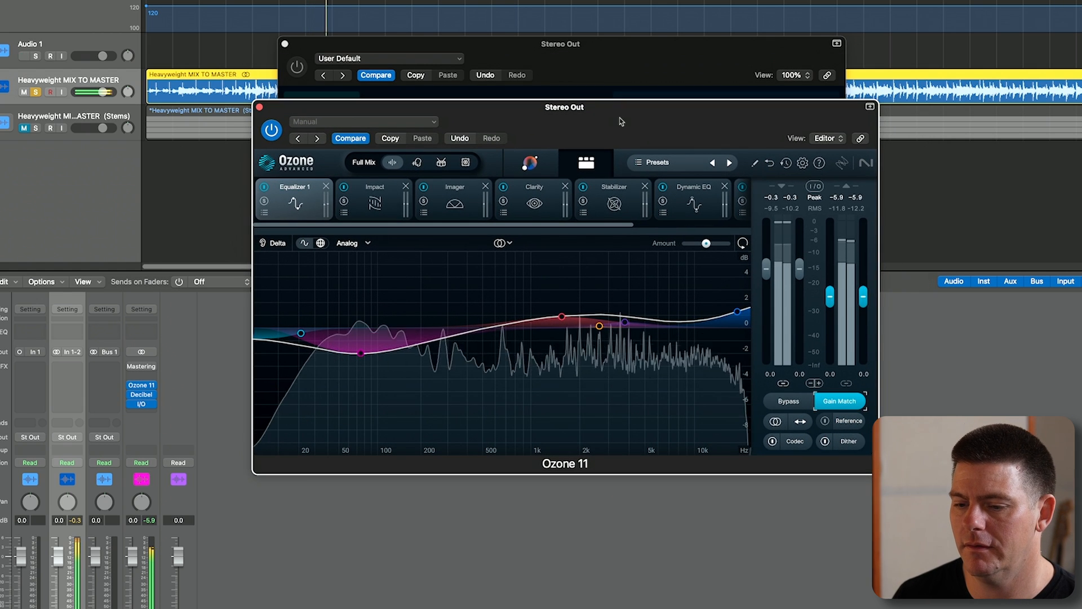
pyautogui.moveTo(621, 122); pyautogui.dragTo(638, 277)
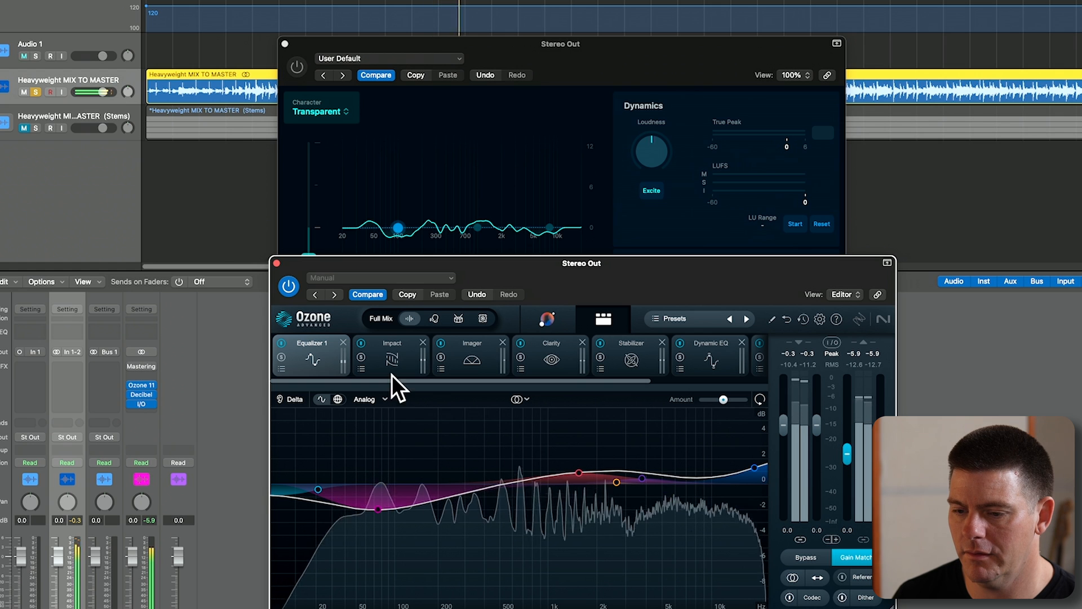
pyautogui.click(806, 557)
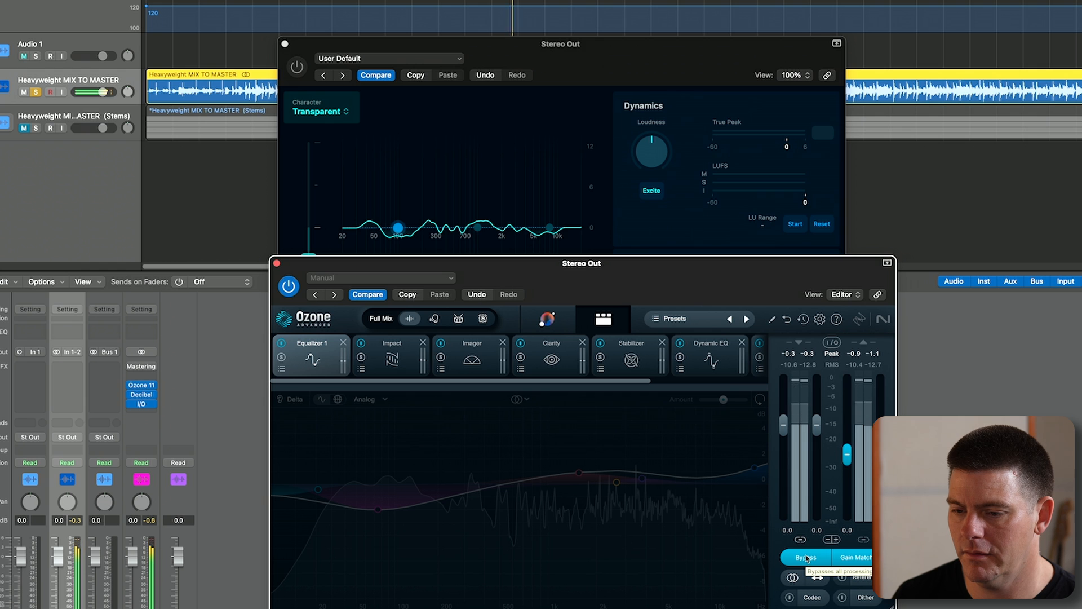
pyautogui.click(806, 557)
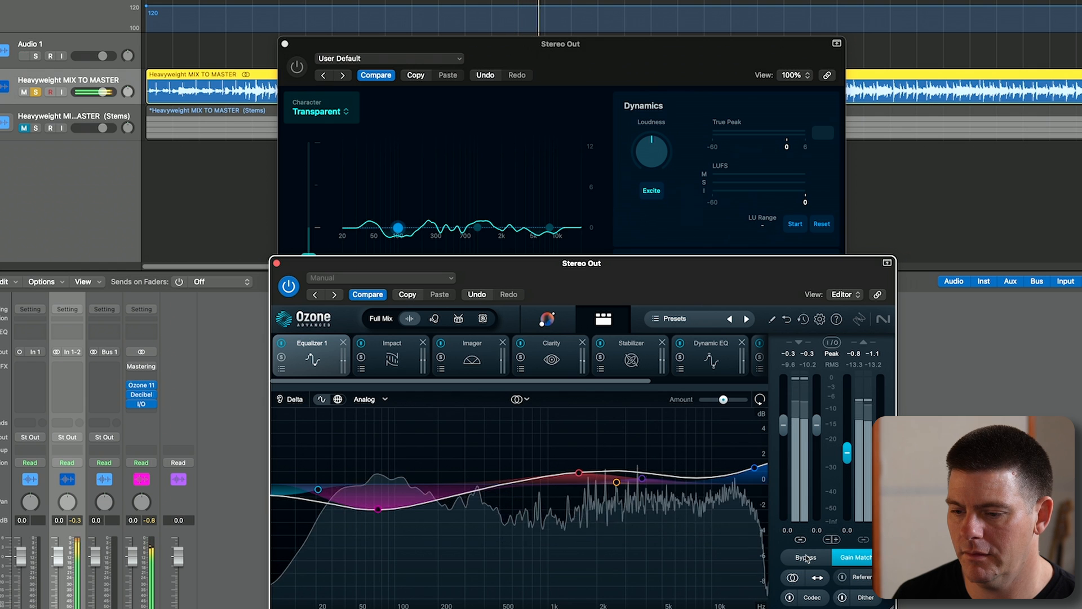
pyautogui.press('space')
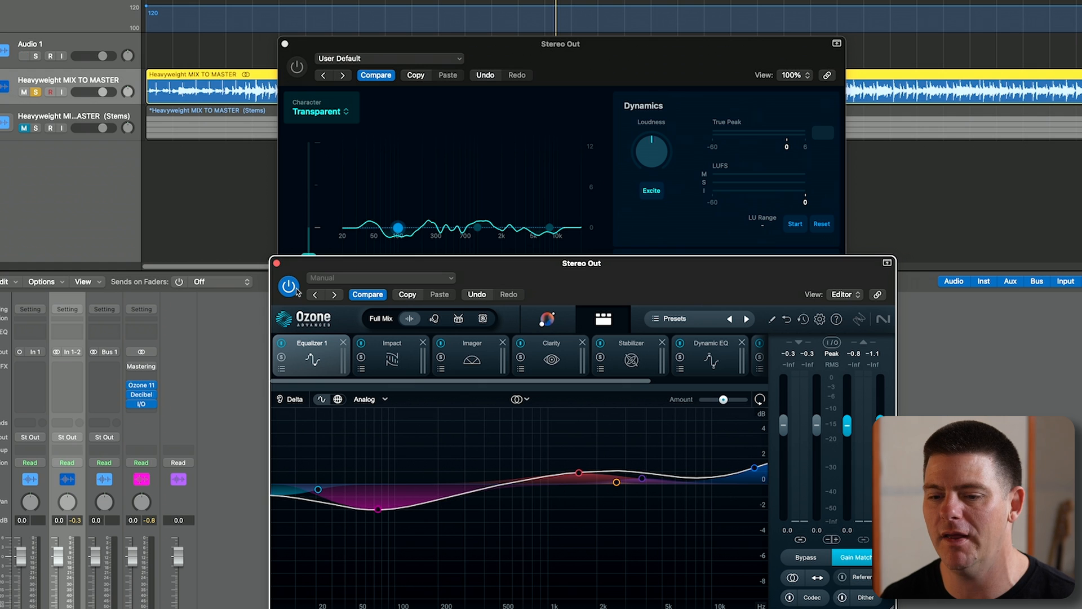
# - Play the mix and switch between Ozone 11 and Mastering Assistant with both windows visible, ending on Ozone 11
pyautogui.press('space')
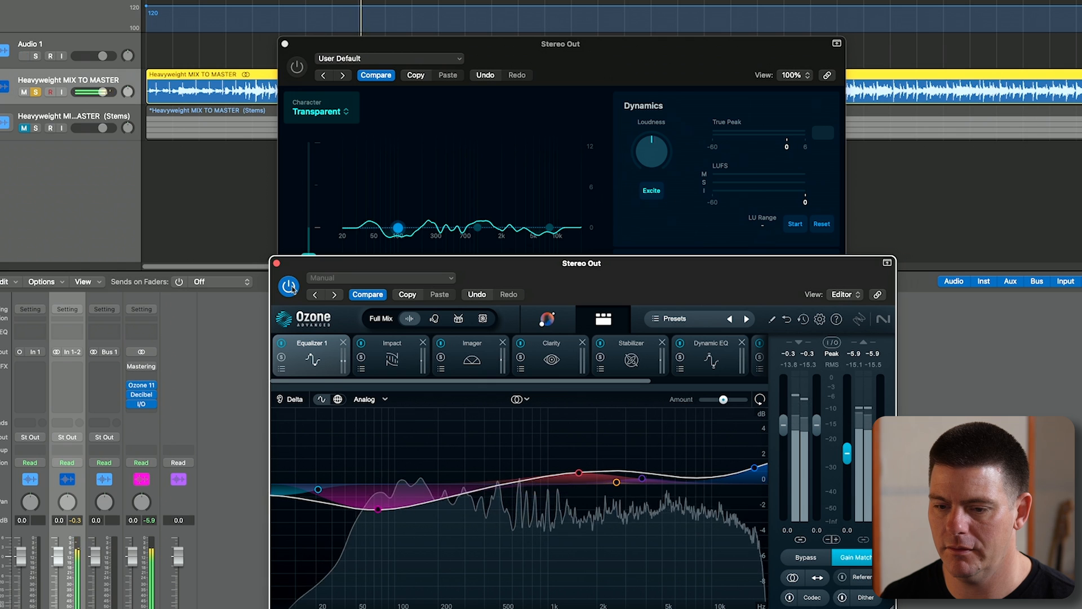
pyautogui.click(298, 67)
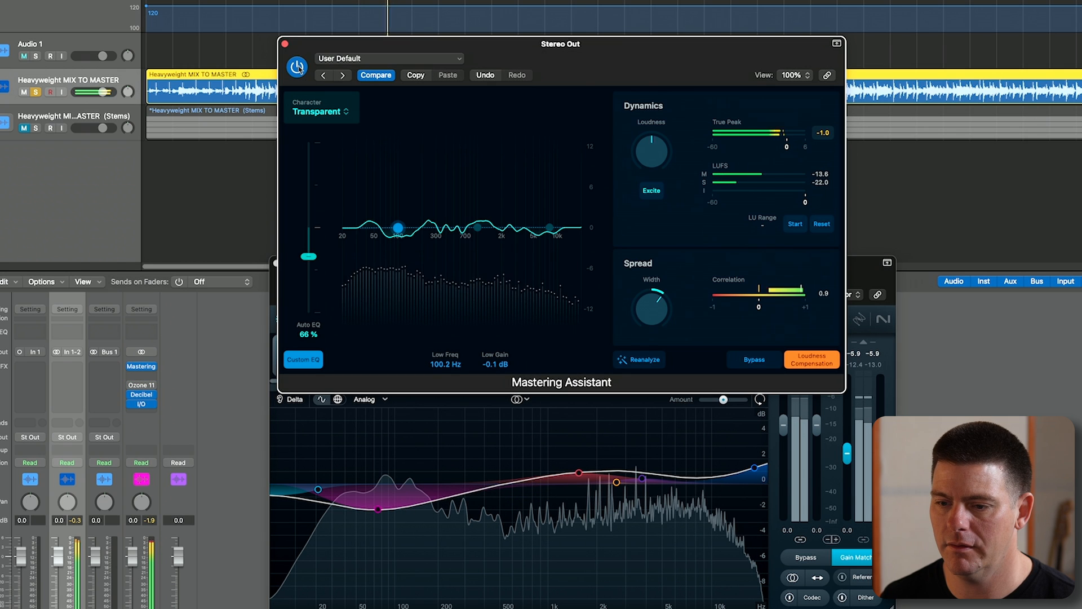
pyautogui.moveTo(372, 46); pyautogui.dragTo(611, 60)
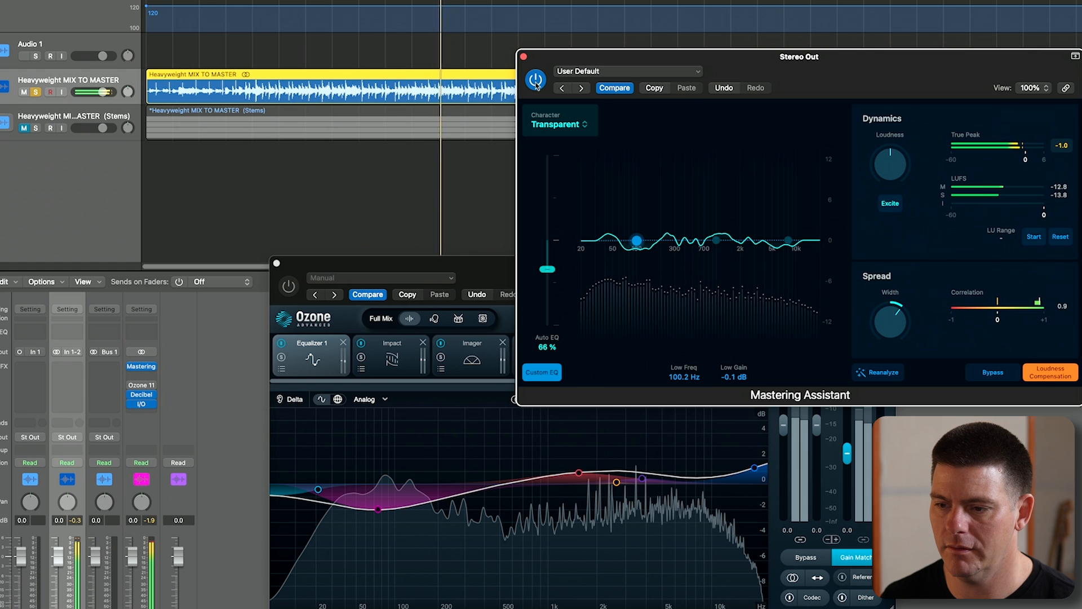
pyautogui.click(536, 81)
pyautogui.click(289, 286)
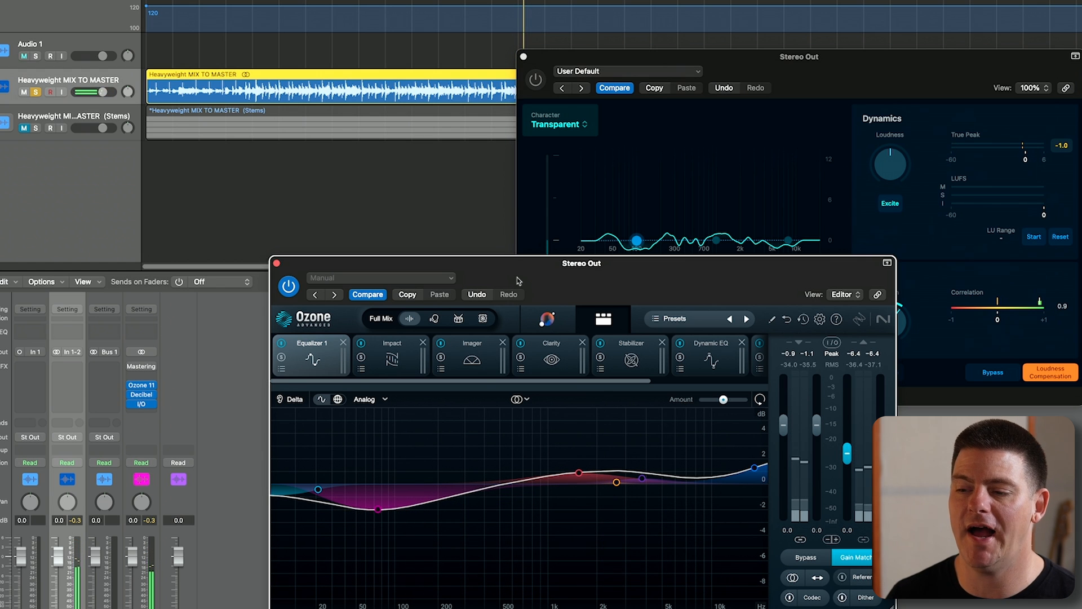
# - Reduce Ozone 11's Impact amount to 8 % and lower the Imager's fourth-band width to 7
pyautogui.click(797, 90)
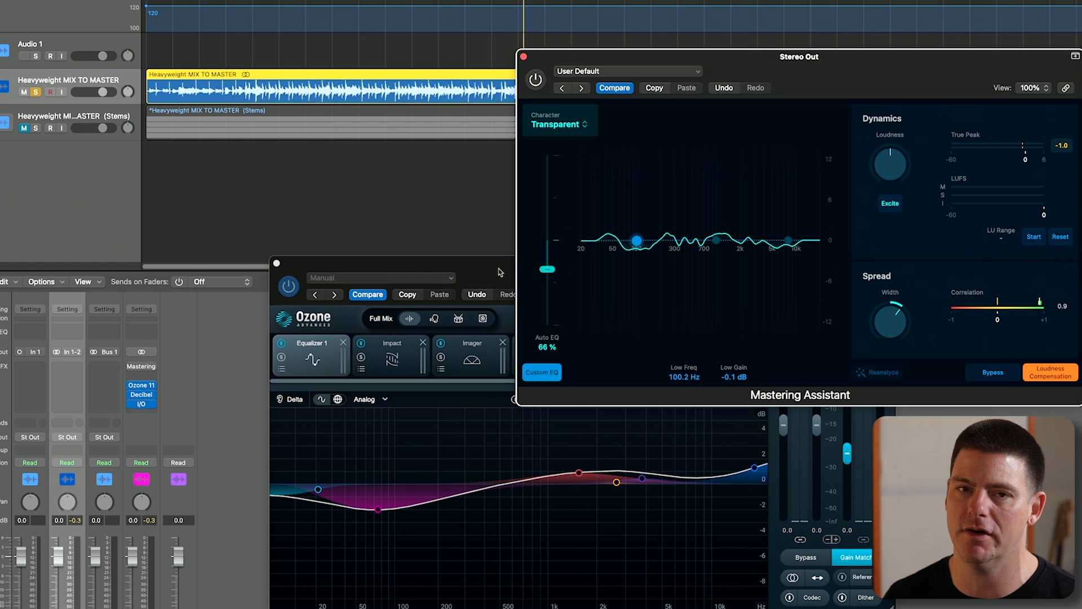
pyautogui.moveTo(514, 274); pyautogui.dragTo(433, 157)
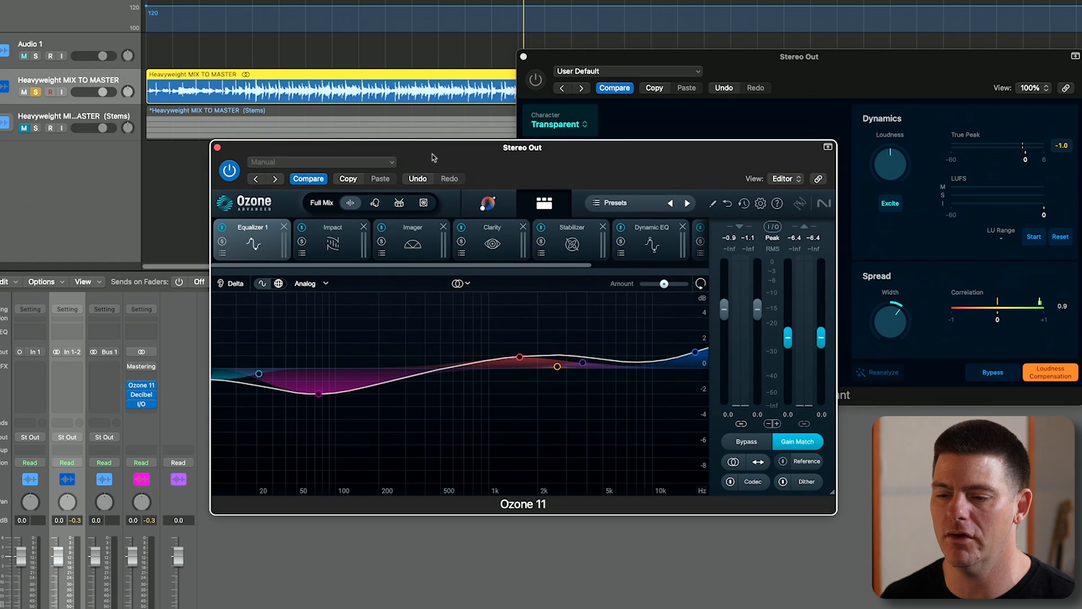
pyautogui.click(298, 234)
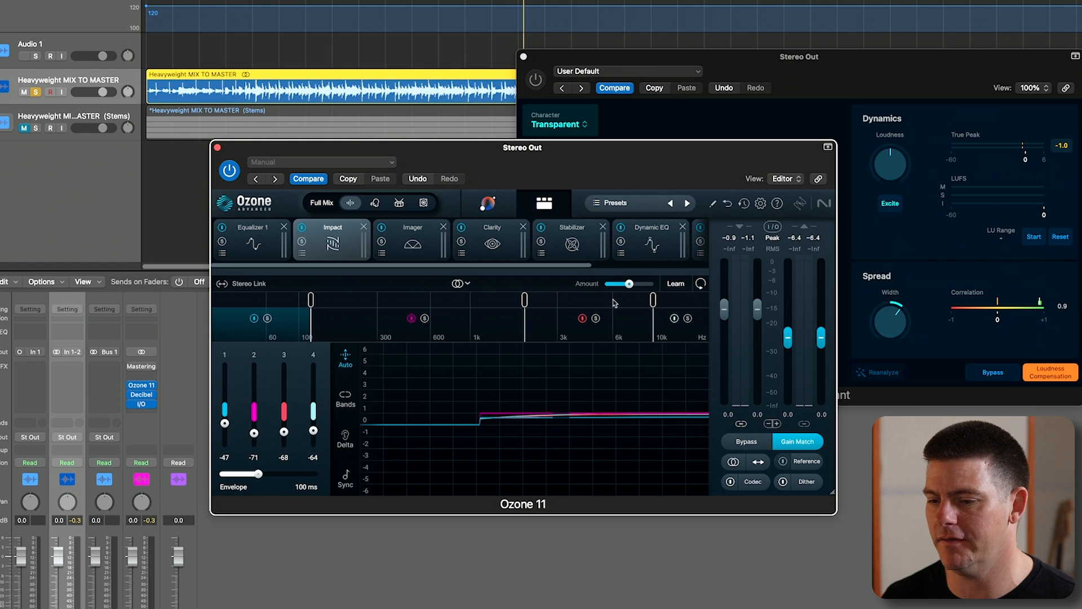
pyautogui.moveTo(629, 284); pyautogui.dragTo(612, 286)
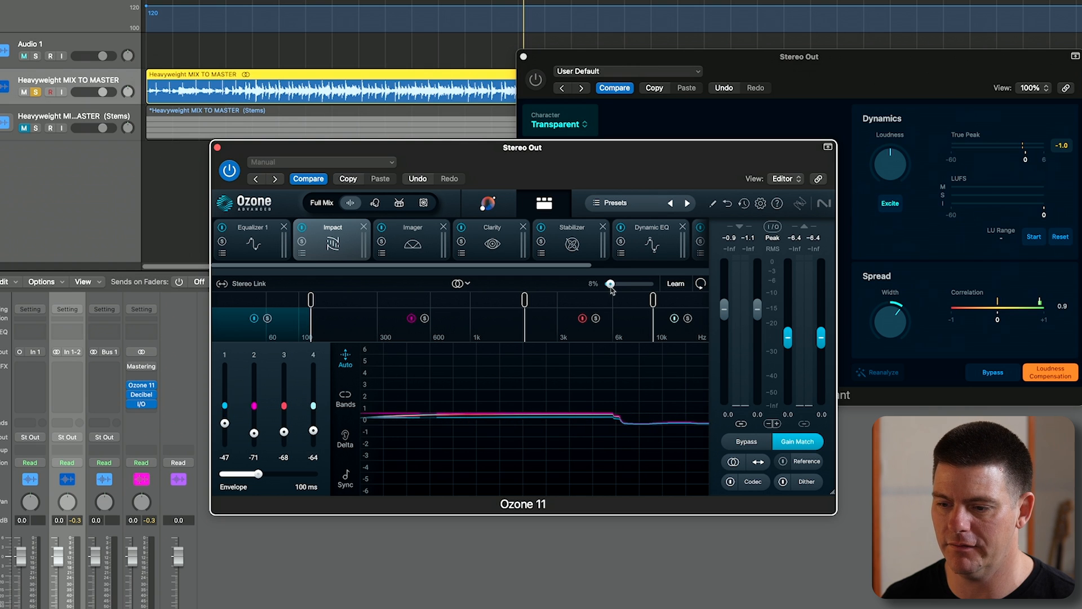
pyautogui.click(413, 258)
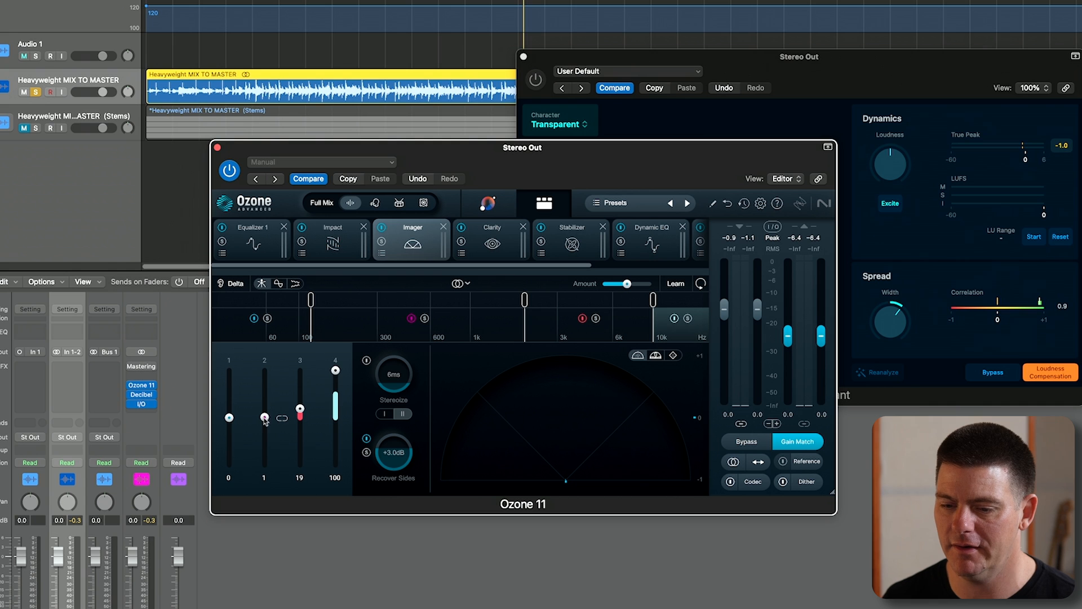
pyautogui.moveTo(335, 371); pyautogui.dragTo(336, 417)
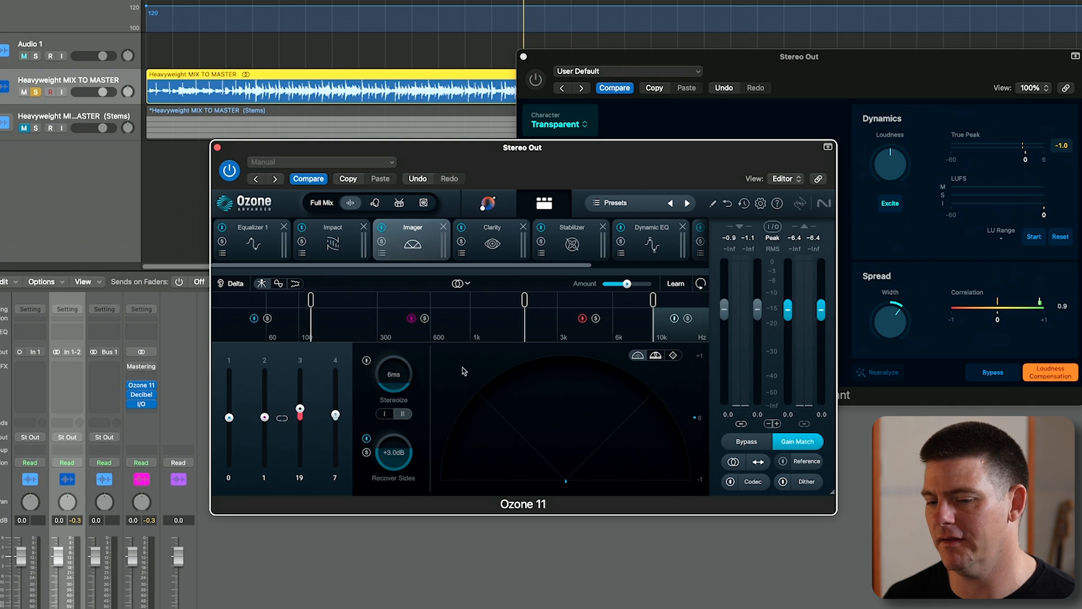
# - Review the settings of Ozone 11's Clarity, Stabilizer, Dynamic EQ and Maximizer modules
pyautogui.click(492, 244)
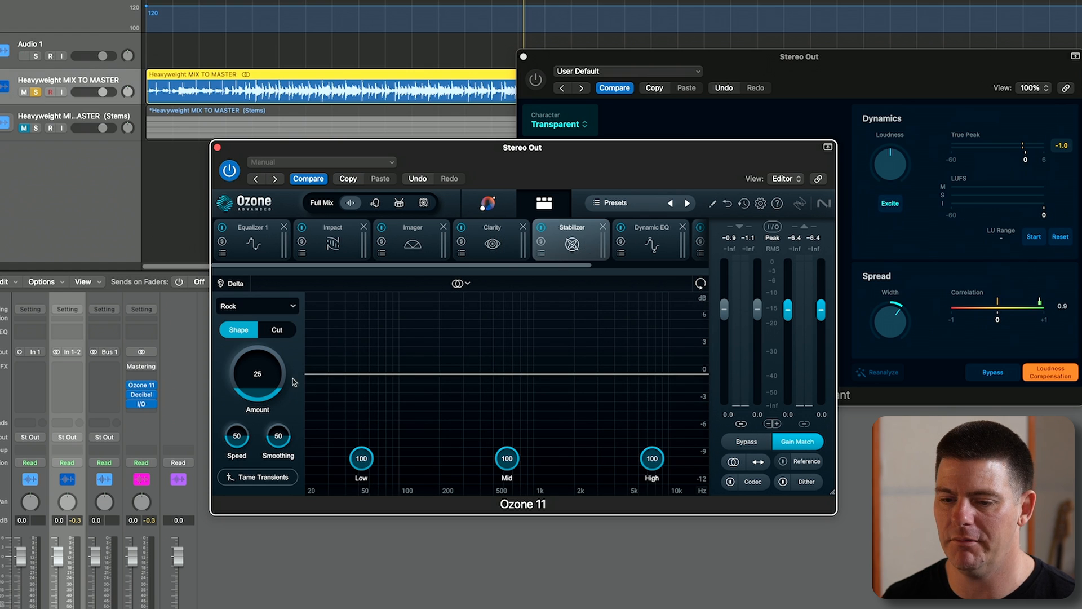
pyautogui.click(653, 245)
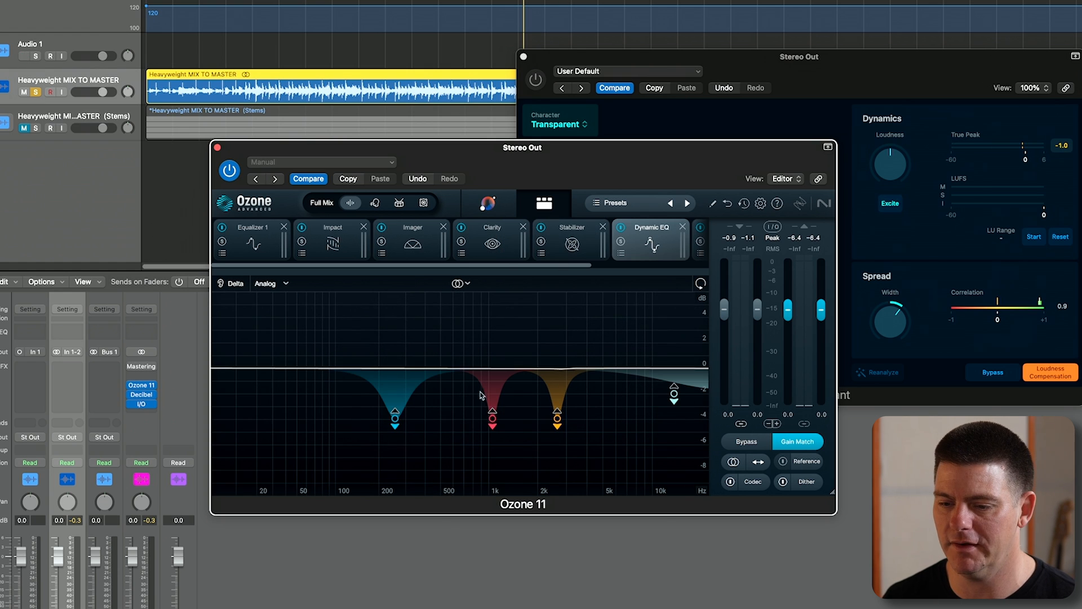
pyautogui.moveTo(328, 435); pyautogui.dragTo(557, 397)
pyautogui.hscroll(5, 641, 233)
pyautogui.click(568, 242)
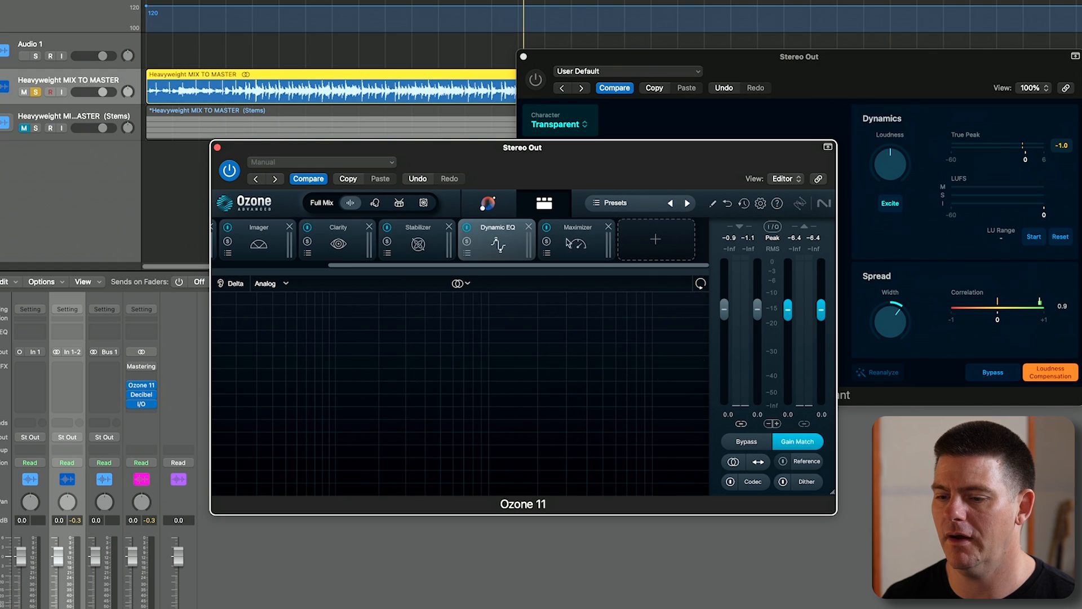
# - Play the mix with Ozone 11's Equalizer 1 module shown and compare Ozone 11 with Mastering Assistant, ending with Ozone 11 active
pyautogui.press('space')
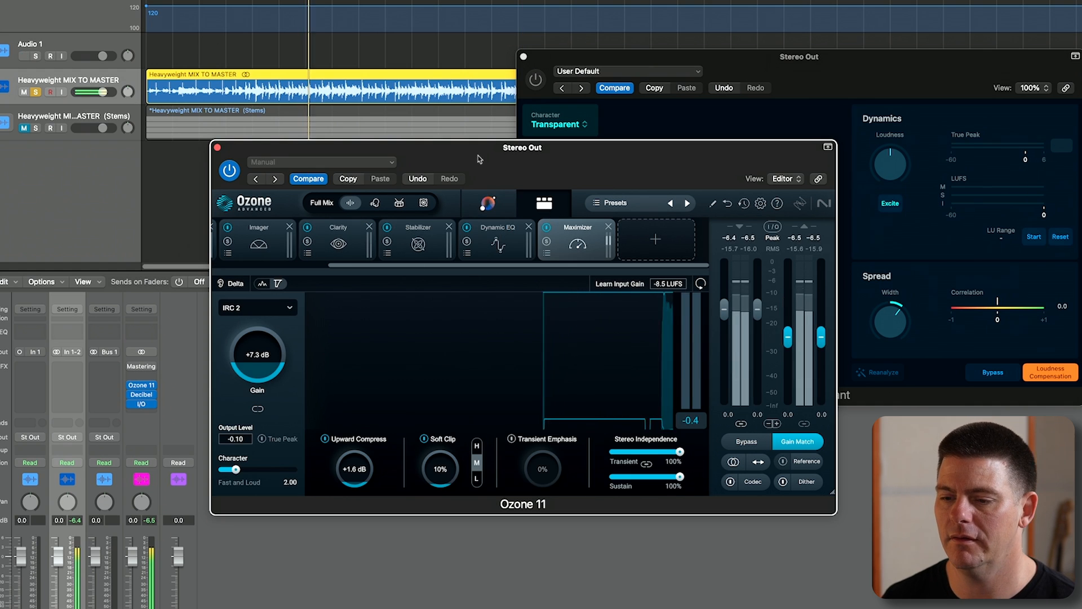
pyautogui.moveTo(479, 159); pyautogui.dragTo(527, 191)
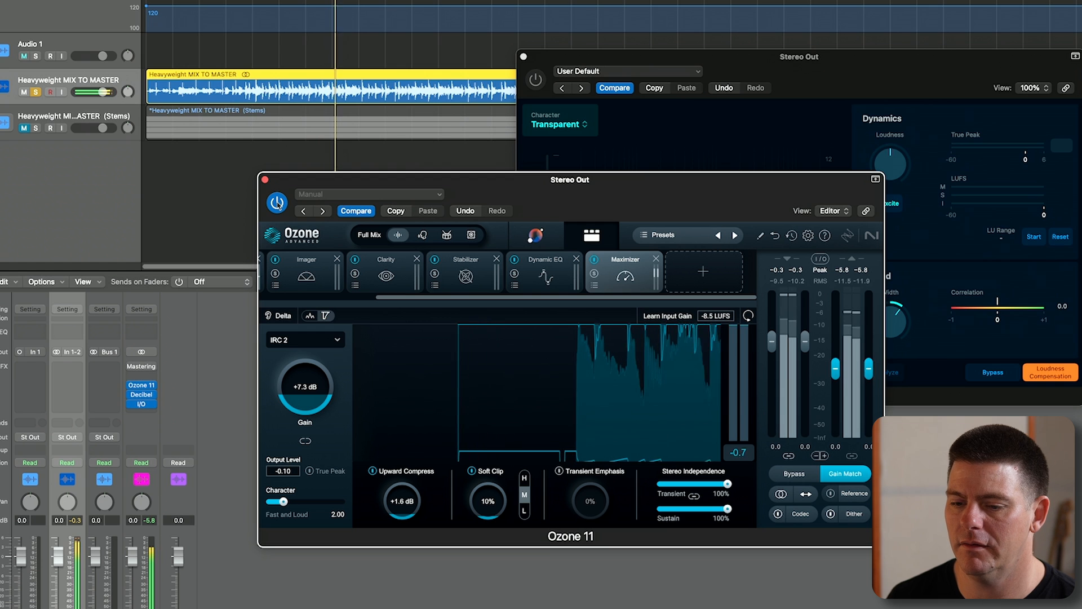
pyautogui.hscroll(-3, 314, 271)
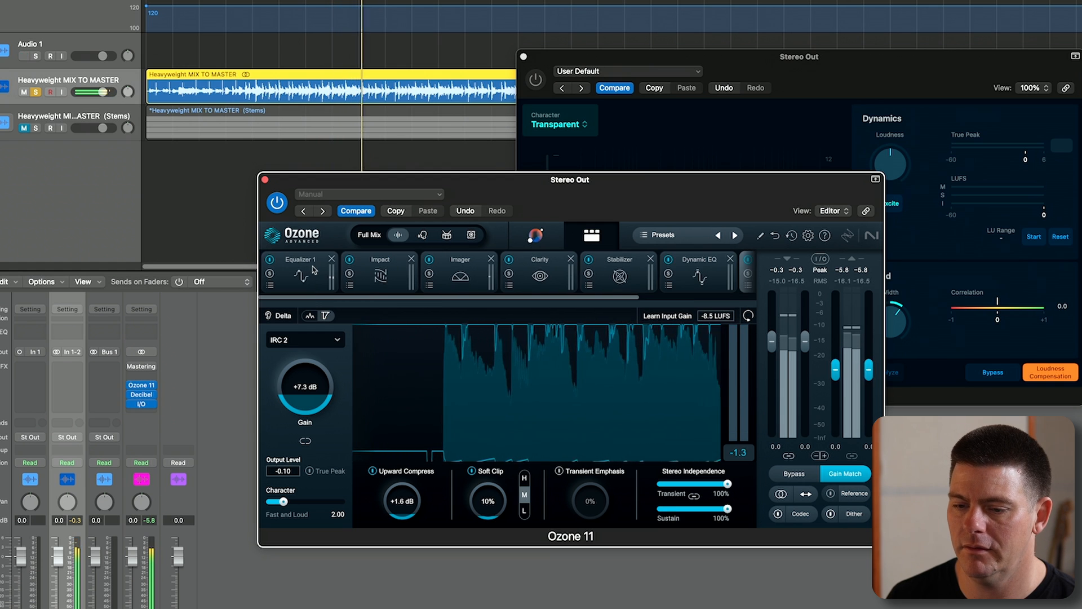
pyautogui.click(315, 271)
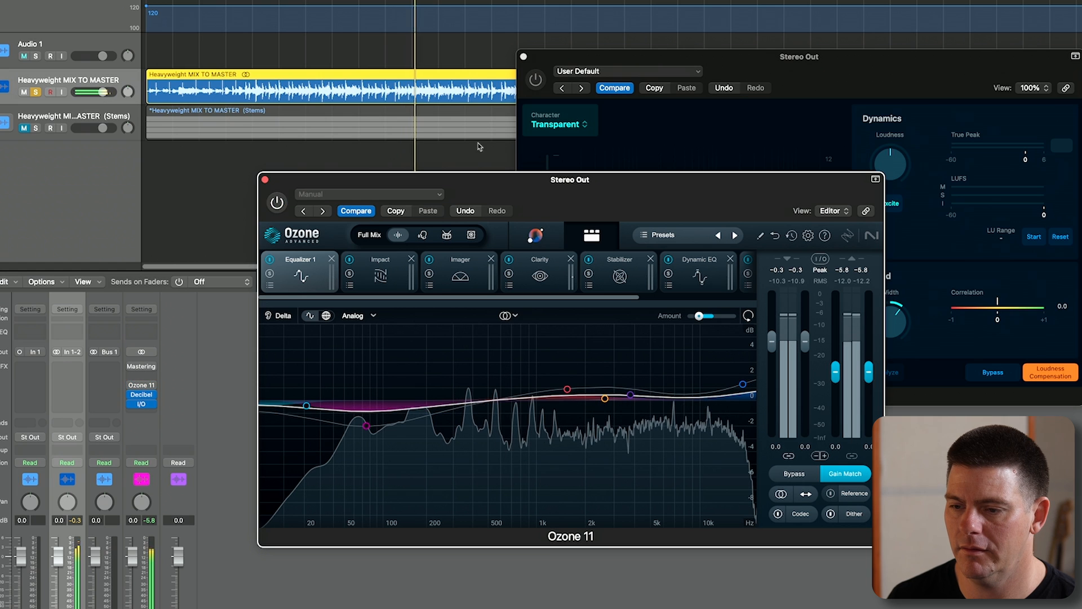
pyautogui.click(536, 80)
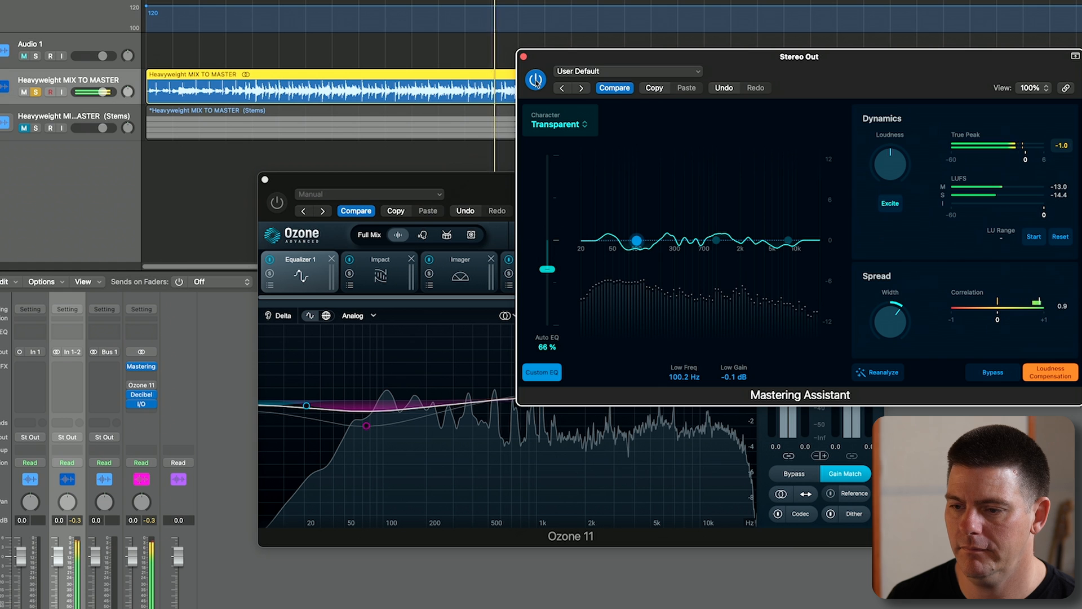
pyautogui.click(280, 200)
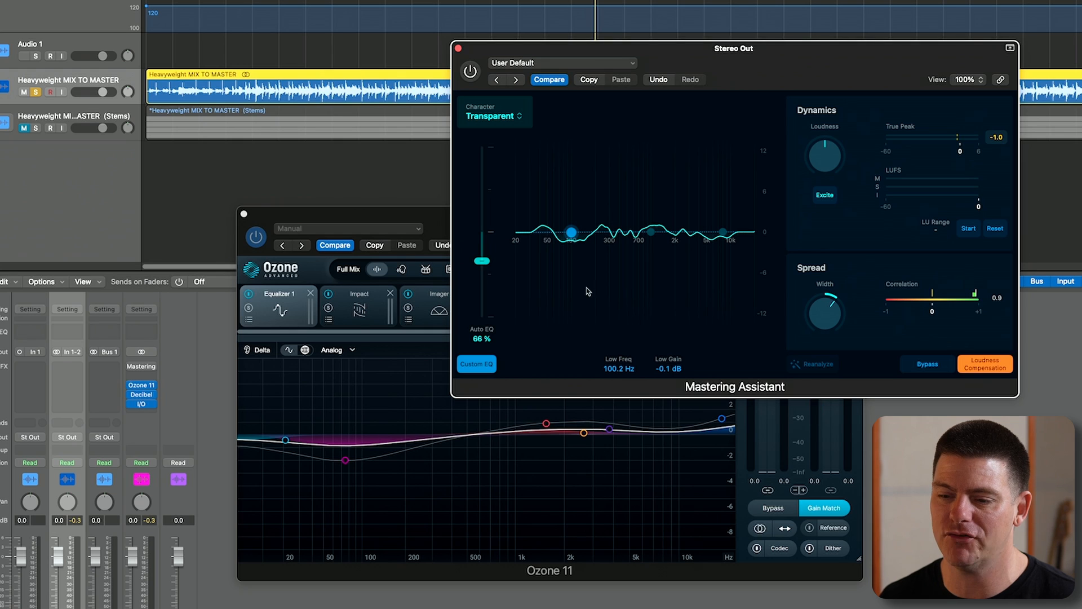
# - Move the Ozone 11 window higher and bring the Mastering Assistant window in front of it
pyautogui.click(446, 311)
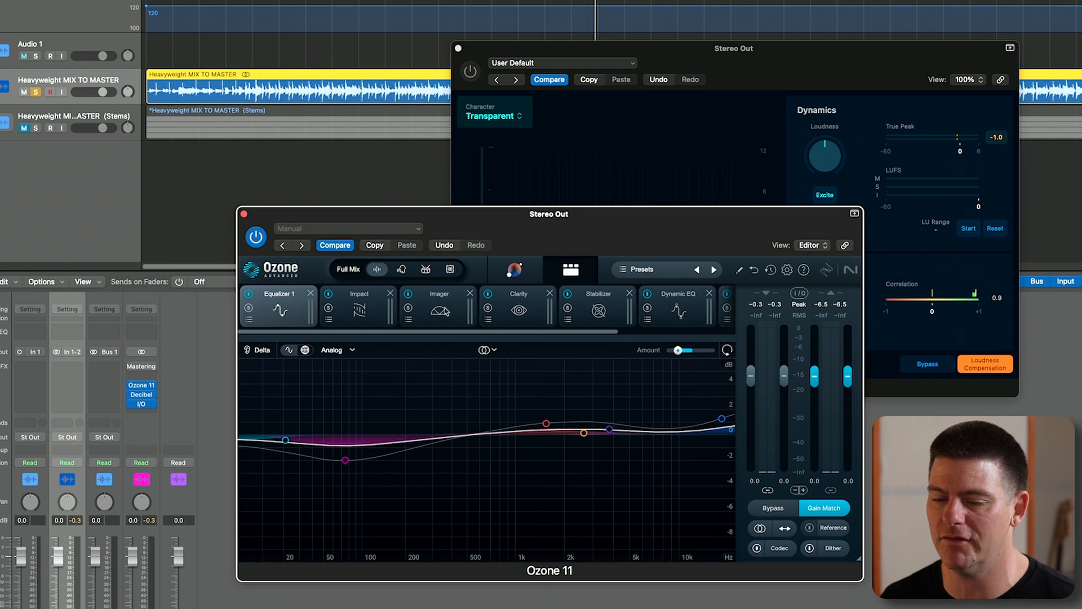
pyautogui.moveTo(633, 248); pyautogui.dragTo(586, 203)
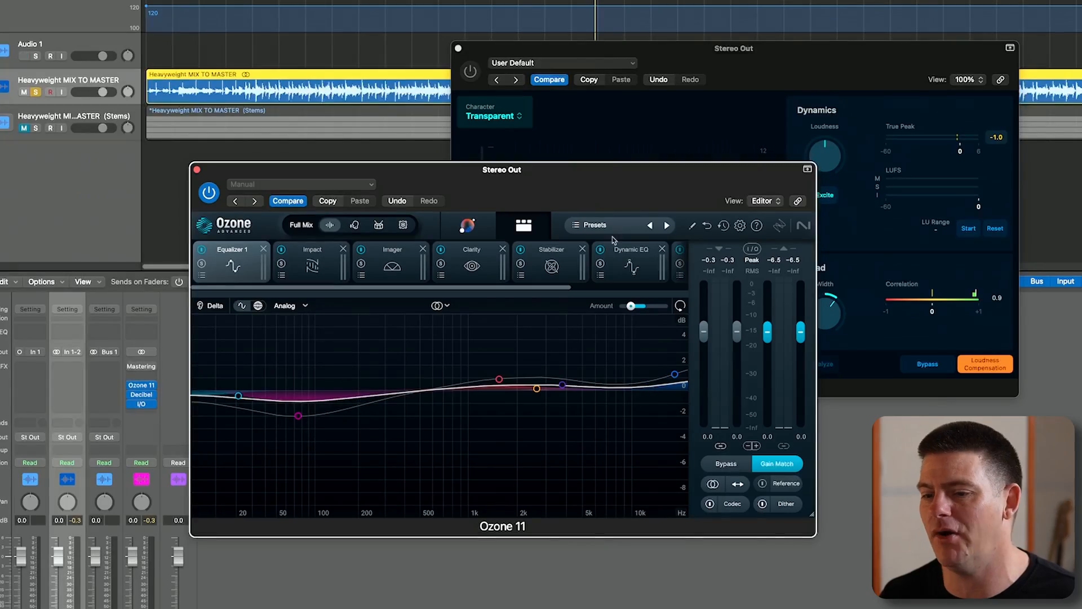
pyautogui.click(809, 58)
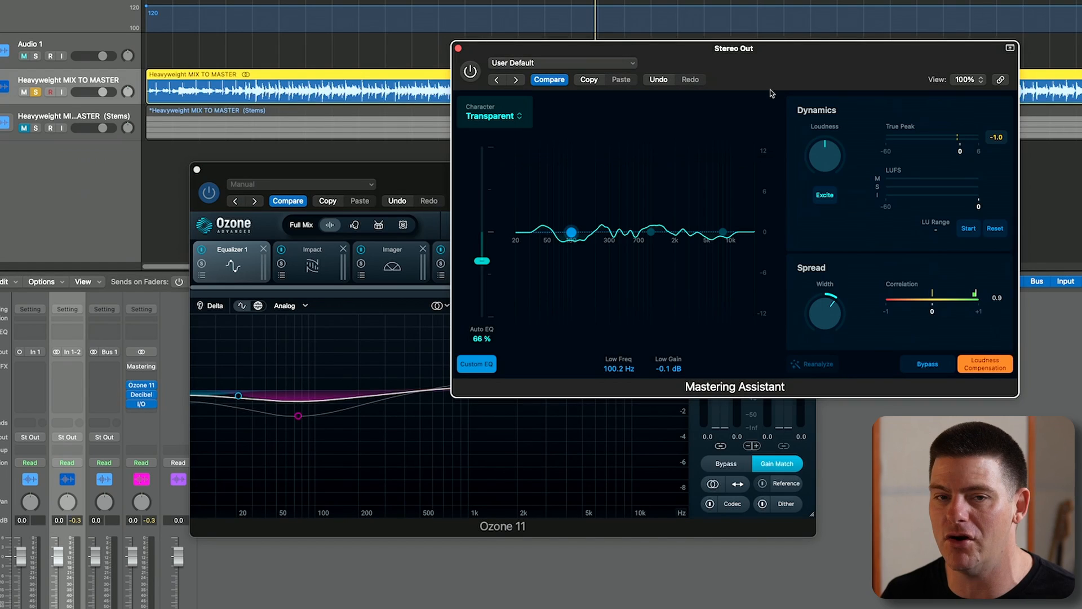